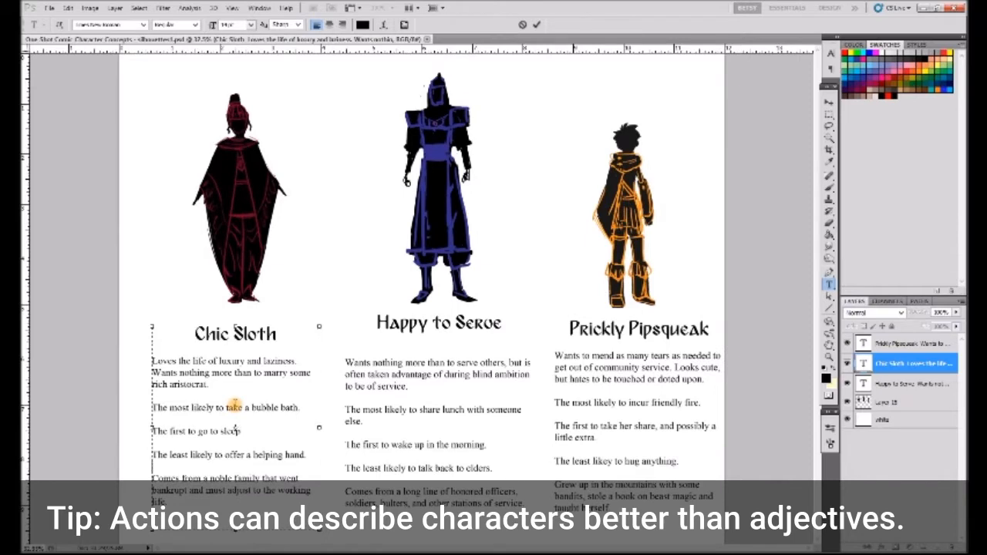
# - Shorten Chic Sloth's least-likely line to "offend." and extend her goal sentence with "and return to her life of laziness."
pyautogui.press('BackSpace')
pyautogui.press('BackSpace')
pyautogui.press('BackSpace')
pyautogui.press('BackSpace')
pyautogui.press('BackSpace')
pyautogui.press('BackSpace')
pyautogui.press('BackSpace')
pyautogui.press('BackSpace')
pyautogui.press('BackSpace')
pyautogui.press('BackSpace')
pyautogui.press('BackSpace')
pyautogui.press('BackSpace')
pyautogui.press('BackSpace')
pyautogui.press('BackSpace')
pyautogui.press('BackSpace')
pyautogui.press('BackSpace')
pyautogui.click(219, 385)
pyautogui.press('BackSpace')
pyautogui.scroll(-1, 219, 385)
pyautogui.write('and return to her life of laziness.')
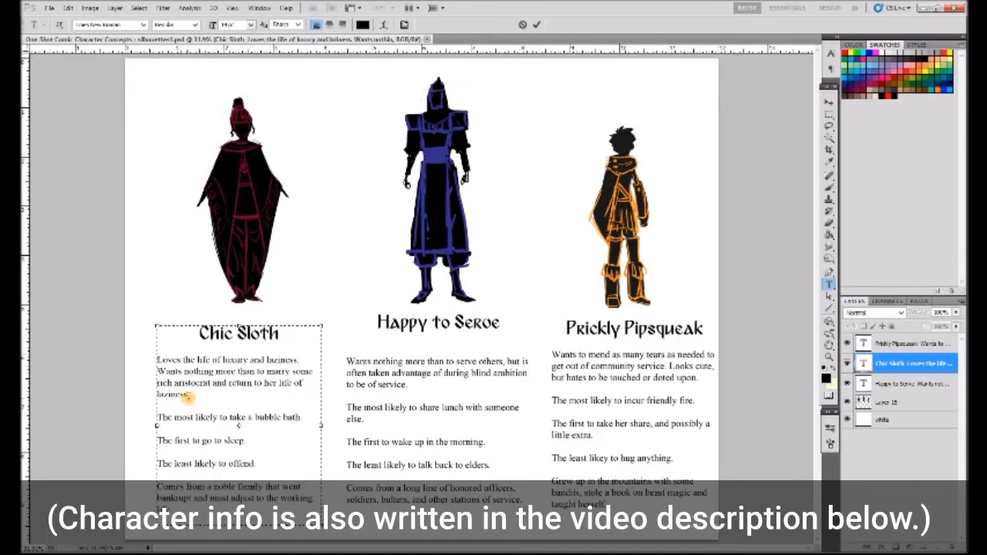
# - Try rewording Prickly Pipsqueak's backstory to growing up with "her family that turned bandit during hard times. She" stole a book on beast magic
pyautogui.click(611, 458)
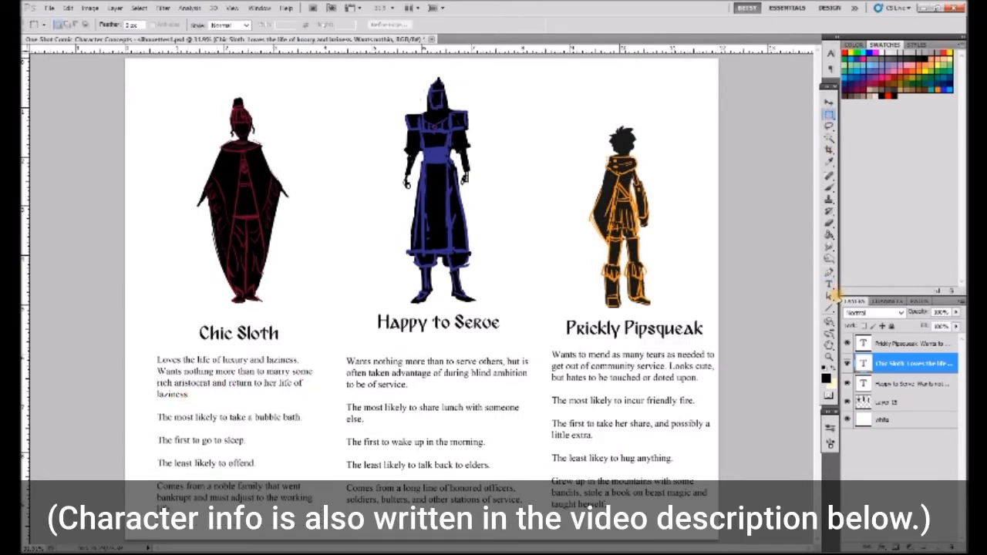
pyautogui.write('her family that turned')
pyautogui.press('Right')
pyautogui.press('Right')
pyautogui.press('Right')
pyautogui.press('Right')
pyautogui.press('Right')
pyautogui.press('Right')
pyautogui.press('Right')
pyautogui.press('Right')
pyautogui.press('Right')
pyautogui.press('BackSpace')
pyautogui.press('BackSpace')
pyautogui.write('during hard times. She')
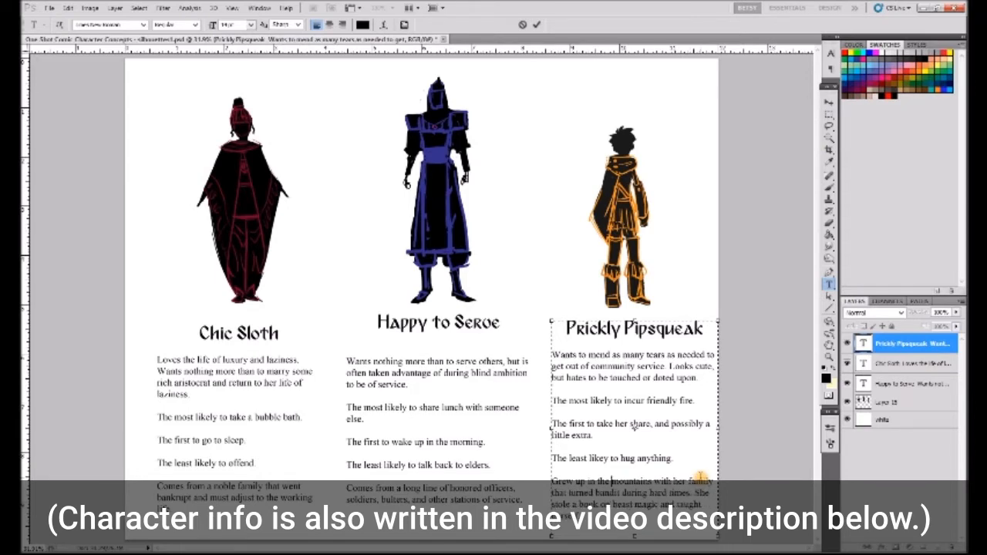
# - Replace Prickly Pipsqueak's backstory with "Was stolen for sale as a slave as a child, but was rescued by a beast magic practitioner"
pyautogui.press('Home')
pyautogui.hotkey('ctrl', 'shift', 'End')
pyautogui.press('BackSpace')
pyautogui.write('Was s')
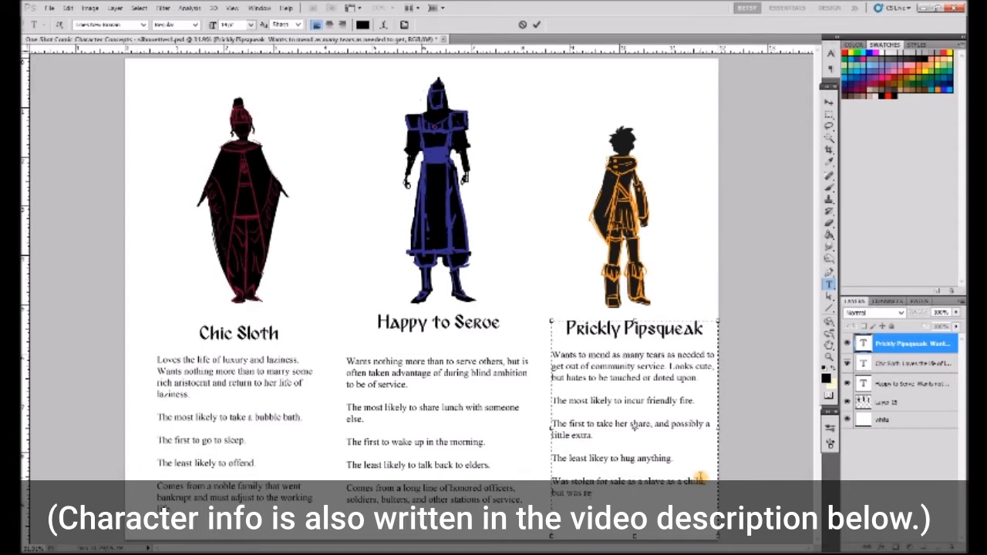
pyautogui.write('tioner')
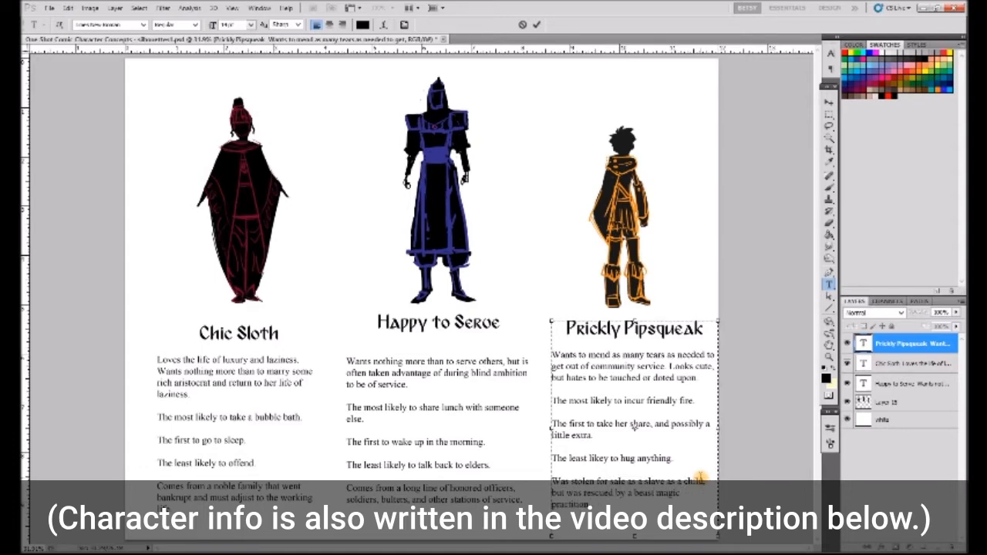
# - Undo the rewrite of Prickly Pipsqueak's backstory
pyautogui.click(829, 102)
pyautogui.hotkey('ctrl', 'z')
pyautogui.click(829, 115)
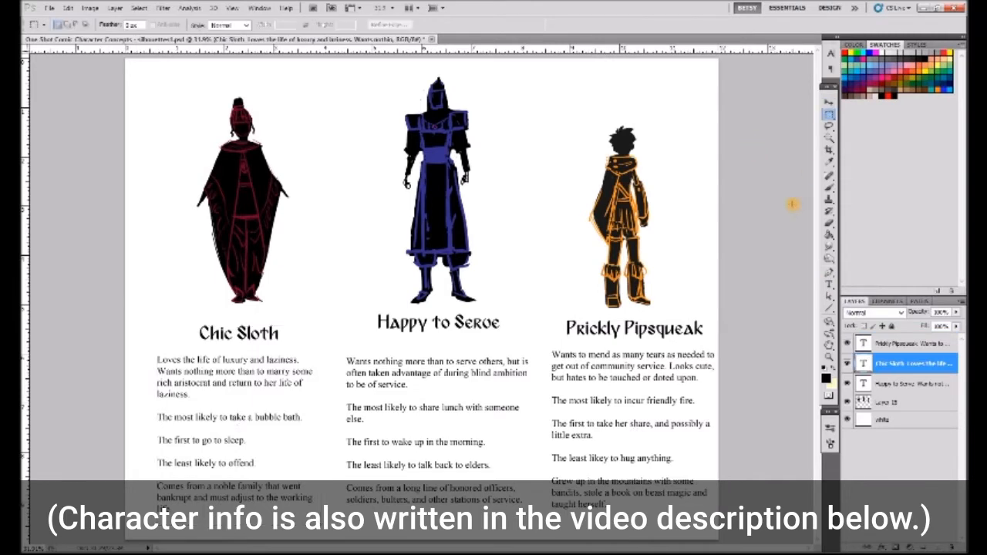
pyautogui.click(829, 284)
pyautogui.click(601, 437)
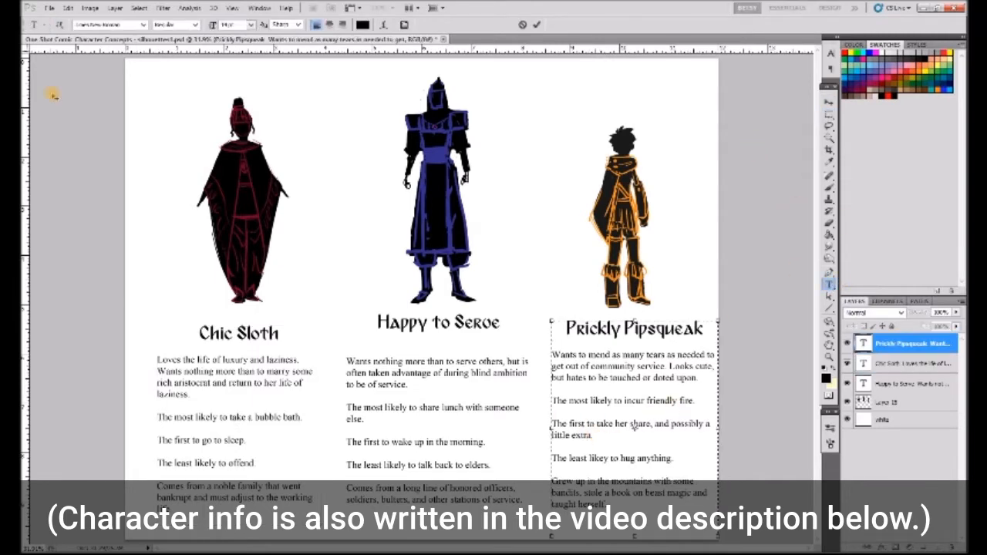
pyautogui.click(804, 468)
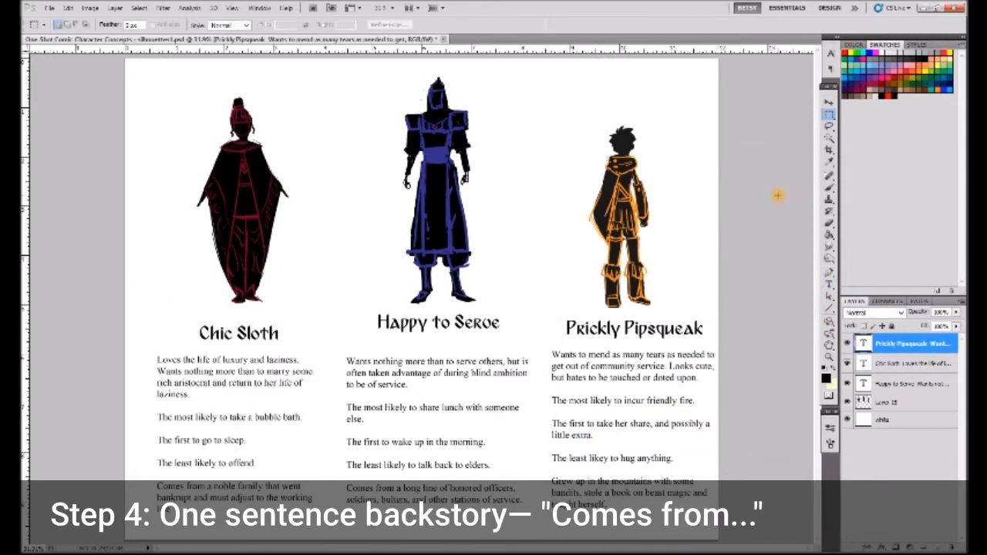
pyautogui.click(829, 284)
pyautogui.click(598, 436)
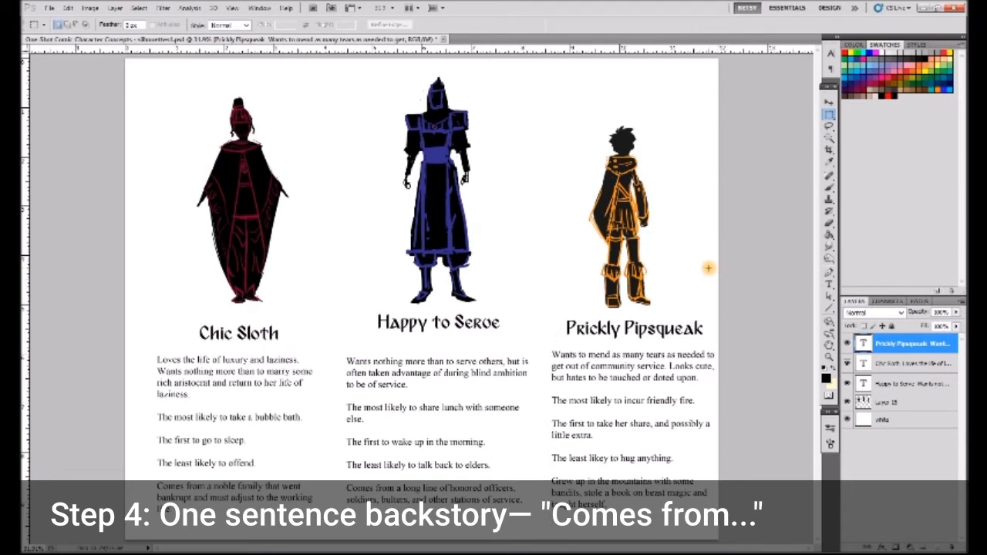
# - Brush a black angry emoji face above Prickly Pipsqueak and a smiling one beside Happy to Serve on Layer 15
pyautogui.press('b')
pyautogui.click(889, 402)
pyautogui.moveTo(589, 91)
pyautogui.mouseDown()
pyautogui.moveTo(632, 91)
pyautogui.moveTo(608, 88)
pyautogui.mouseUp()
pyautogui.moveTo(628, 80); pyautogui.dragTo(618, 86)
pyautogui.moveTo(610, 105); pyautogui.dragTo(618, 104)
pyautogui.moveTo(345, 96); pyautogui.dragTo(384, 92)
pyautogui.moveTo(361, 98); pyautogui.dragTo(373, 98)
# - Try an emoji face with high arched brows beside Chic Sloth's head, and undo its strokes
pyautogui.moveTo(163, 83)
pyautogui.mouseDown()
pyautogui.moveTo(206, 82)
pyautogui.moveTo(178, 94)
pyautogui.mouseUp()
pyautogui.moveTo(188, 94); pyautogui.dragTo(201, 94)
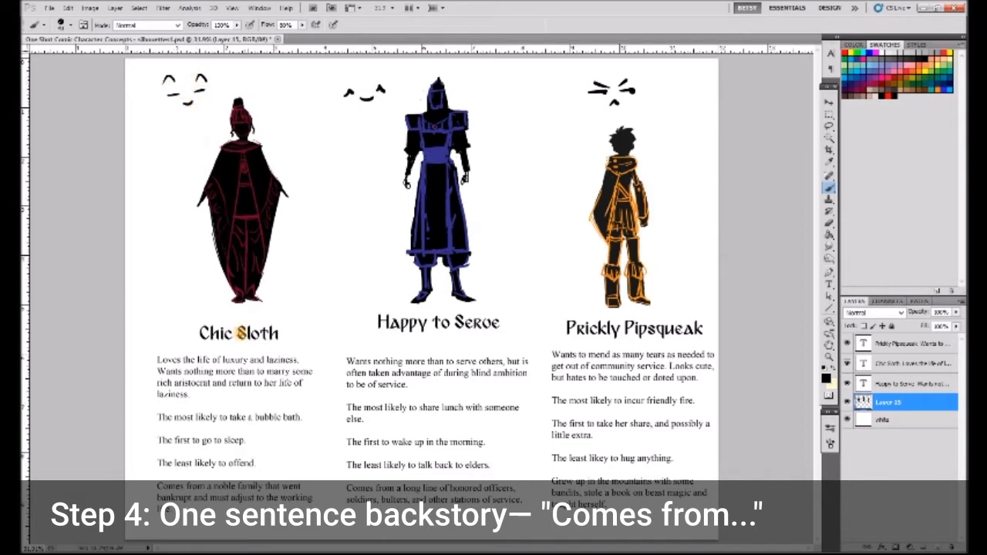
pyautogui.hotkey('ctrl', 'alt', 'z')
pyautogui.hotkey('ctrl', 'alt', 'z')
pyautogui.hotkey('ctrl', 'alt', 'z')
pyautogui.hotkey('ctrl', 'alt', 'z')
pyautogui.hotkey('ctrl', 'alt', 'z')
# - Draw a sleepy, half-lidded emoji face beside Chic Sloth and add arched eyebrows to Happy to Serve's emoji
pyautogui.moveTo(148, 104); pyautogui.dragTo(191, 99)
pyautogui.moveTo(157, 117); pyautogui.dragTo(190, 113)
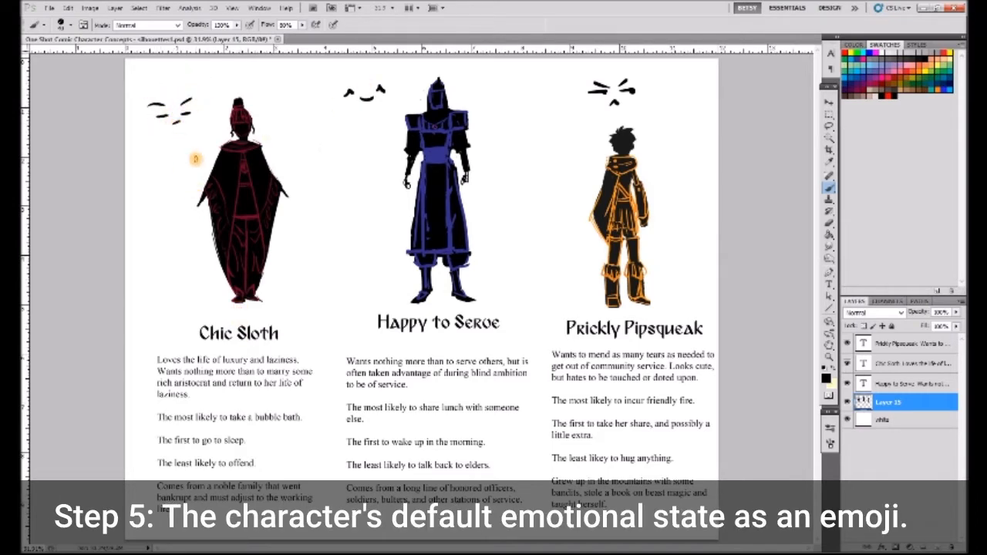
pyautogui.moveTo(343, 84); pyautogui.dragTo(352, 76)
pyautogui.moveTo(373, 80); pyautogui.dragTo(385, 75)
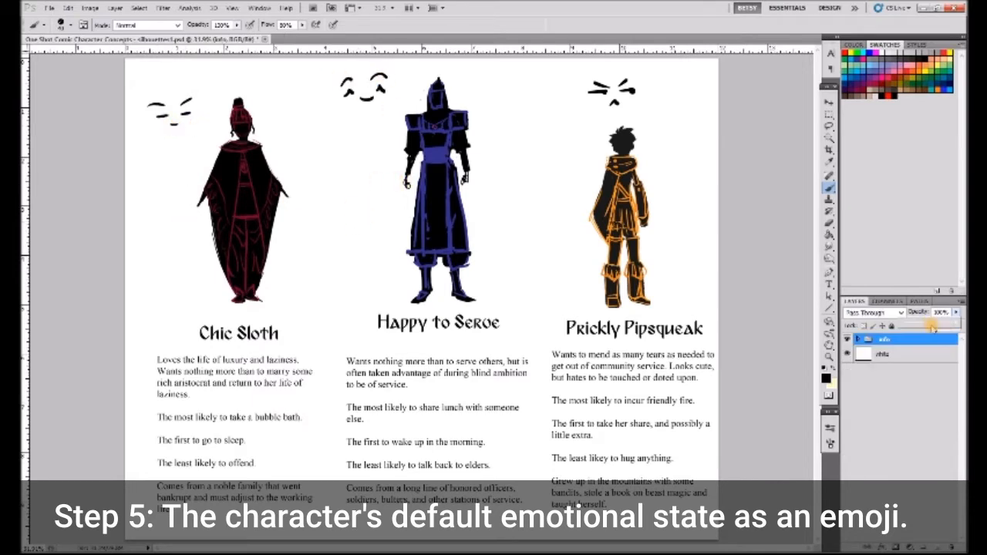
# - Fade the info group holding the character concepts and add a new empty layer above the white background
pyautogui.moveTo(934, 327); pyautogui.dragTo(915, 327)
pyautogui.click(903, 366)
pyautogui.hotkey('ctrl', 'shift', 'alt', 'n')
# - Using a bright blue brush, sketch a head outline with a centre line and one eye beside the Happy to Serve silhouette
pyautogui.press('z')
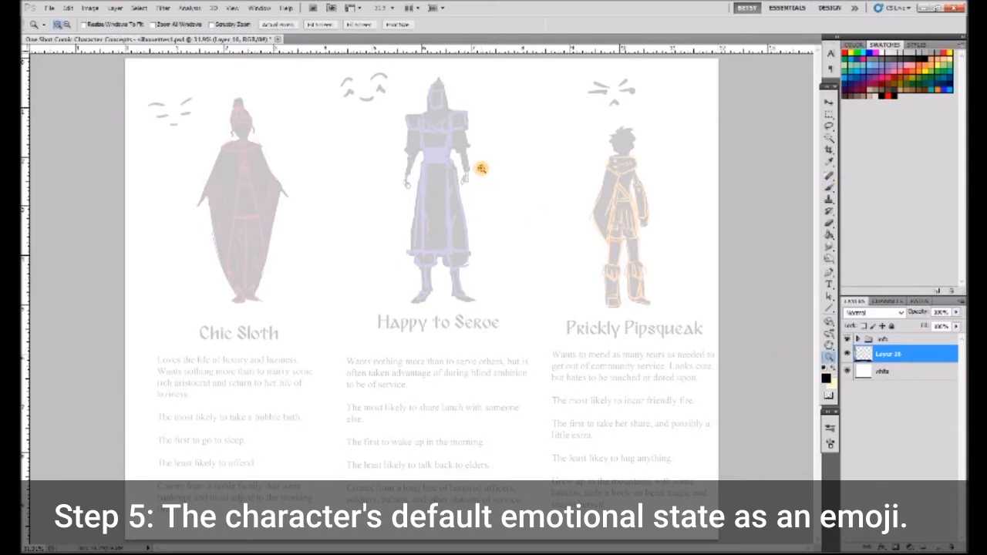
pyautogui.click(474, 168)
pyautogui.click(829, 188)
pyautogui.click(939, 89)
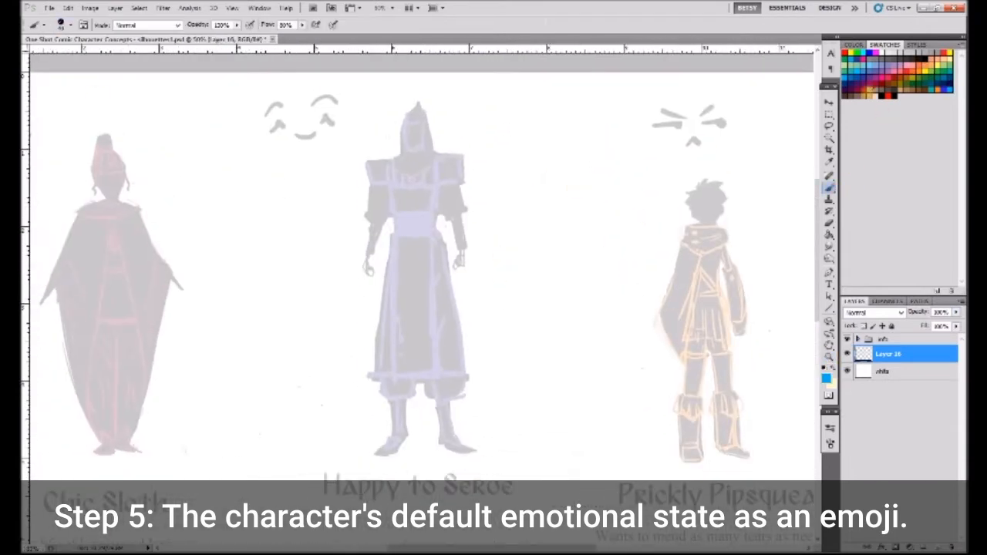
pyautogui.click(70, 26)
pyautogui.moveTo(136, 104); pyautogui.dragTo(136, 140)
pyautogui.click(45, 145)
pyautogui.moveTo(485, 188); pyautogui.dragTo(523, 175)
pyautogui.moveTo(486, 231)
pyautogui.mouseDown()
pyautogui.moveTo(516, 176)
pyautogui.moveTo(550, 200)
pyautogui.mouseUp()
pyautogui.moveTo(553, 240); pyautogui.dragTo(555, 250)
pyautogui.moveTo(485, 215)
pyautogui.mouseDown()
pyautogui.moveTo(491, 263)
pyautogui.moveTo(557, 252)
pyautogui.mouseUp()
pyautogui.moveTo(557, 250); pyautogui.dragTo(520, 277)
pyautogui.moveTo(509, 182); pyautogui.dragTo(520, 260)
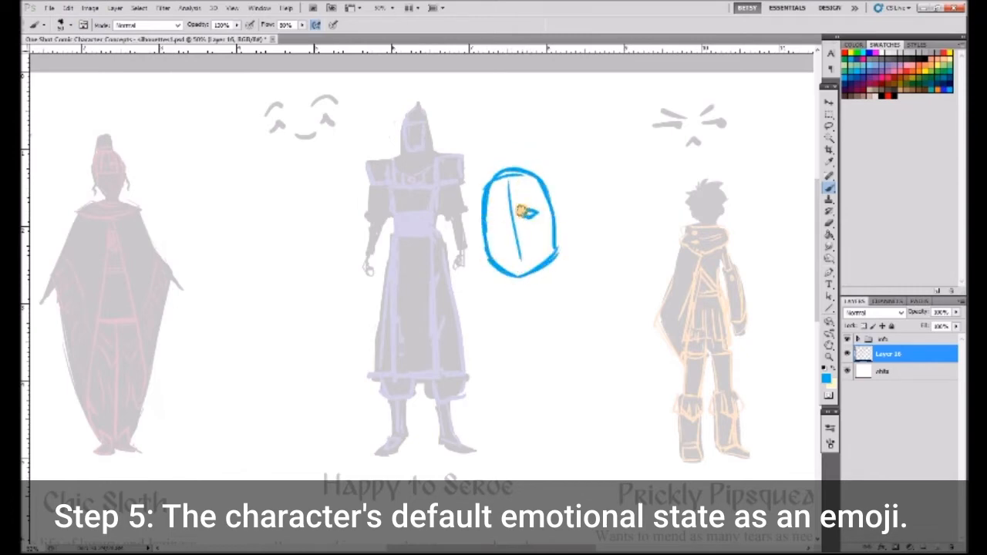
# - Add the second eye, the smiling mouth and the ears to the blue Happy to Serve head
pyautogui.moveTo(502, 222); pyautogui.dragTo(491, 210)
pyautogui.moveTo(544, 237); pyautogui.dragTo(516, 246)
pyautogui.moveTo(565, 220); pyautogui.dragTo(558, 240)
pyautogui.moveTo(482, 230); pyautogui.dragTo(486, 253)
# - Sketch swept bangs and the outer hair outline around the Happy to Serve head
pyautogui.moveTo(529, 178); pyautogui.dragTo(494, 209)
pyautogui.moveTo(509, 182)
pyautogui.mouseDown()
pyautogui.moveTo(489, 210)
pyautogui.moveTo(468, 211)
pyautogui.mouseUp()
pyautogui.moveTo(551, 183); pyautogui.dragTo(560, 209)
pyautogui.moveTo(474, 190); pyautogui.dragTo(471, 227)
pyautogui.moveTo(502, 164); pyautogui.dragTo(471, 185)
pyautogui.moveTo(506, 165)
pyautogui.mouseDown()
pyautogui.moveTo(549, 173)
pyautogui.moveTo(564, 204)
pyautogui.mouseUp()
# - Sketch the neck and a curved neckline below the Happy to Serve head
pyautogui.moveTo(513, 286); pyautogui.dragTo(503, 302)
pyautogui.moveTo(559, 258); pyautogui.dragTo(597, 293)
pyautogui.moveTo(506, 314); pyautogui.dragTo(591, 304)
pyautogui.moveTo(520, 267); pyautogui.dragTo(562, 247)
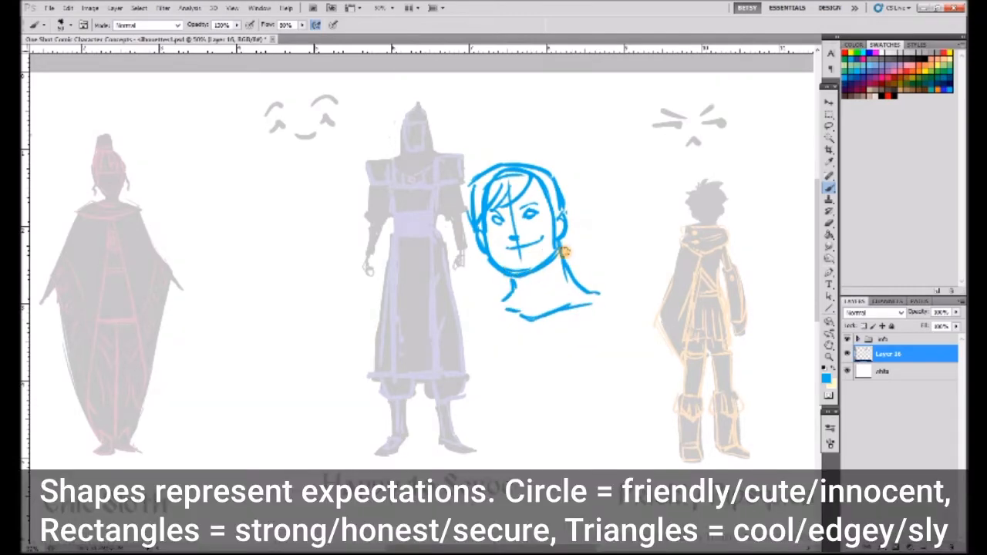
# - Draw a cap with a forehead band, side edges and a long tail hanging behind the Happy to Serve head
pyautogui.moveTo(514, 189)
pyautogui.mouseDown()
pyautogui.moveTo(569, 232)
pyautogui.moveTo(546, 180)
pyautogui.moveTo(539, 197)
pyautogui.moveTo(491, 200)
pyautogui.mouseUp()
pyautogui.moveTo(471, 199)
pyautogui.mouseDown()
pyautogui.moveTo(512, 145)
pyautogui.moveTo(563, 175)
pyautogui.moveTo(575, 250)
pyautogui.mouseUp()
pyautogui.moveTo(476, 234); pyautogui.dragTo(489, 275)
pyautogui.moveTo(577, 248); pyautogui.dragTo(568, 261)
pyautogui.moveTo(549, 203); pyautogui.dragTo(558, 273)
pyautogui.moveTo(489, 275); pyautogui.dragTo(501, 277)
pyautogui.moveTo(512, 146)
pyautogui.mouseDown()
pyautogui.moveTo(599, 224)
pyautogui.moveTo(588, 232)
pyautogui.moveTo(598, 267)
pyautogui.mouseUp()
pyautogui.moveTo(563, 171)
pyautogui.mouseDown()
pyautogui.moveTo(584, 209)
pyautogui.moveTo(599, 287)
pyautogui.mouseUp()
pyautogui.moveTo(575, 232); pyautogui.dragTo(595, 288)
# - Sketch the crossed collar panels at the base of the Happy to Serve figure's neck
pyautogui.moveTo(487, 265)
pyautogui.mouseDown()
pyautogui.moveTo(495, 296)
pyautogui.moveTo(521, 305)
pyautogui.mouseUp()
pyautogui.moveTo(523, 302)
pyautogui.mouseDown()
pyautogui.moveTo(472, 316)
pyautogui.moveTo(571, 307)
pyautogui.moveTo(524, 331)
pyautogui.moveTo(498, 330)
pyautogui.mouseUp()
pyautogui.moveTo(499, 330); pyautogui.dragTo(597, 322)
pyautogui.moveTo(590, 283); pyautogui.dragTo(596, 319)
# - Draw large blocky shoulder guards with a lower edge on both sides of the Happy to Serve figure's collar
pyautogui.moveTo(509, 293)
pyautogui.mouseDown()
pyautogui.moveTo(390, 308)
pyautogui.moveTo(443, 351)
pyautogui.mouseUp()
pyautogui.moveTo(435, 360); pyautogui.dragTo(446, 368)
pyautogui.moveTo(599, 287)
pyautogui.mouseDown()
pyautogui.moveTo(683, 295)
pyautogui.moveTo(648, 329)
pyautogui.mouseUp()
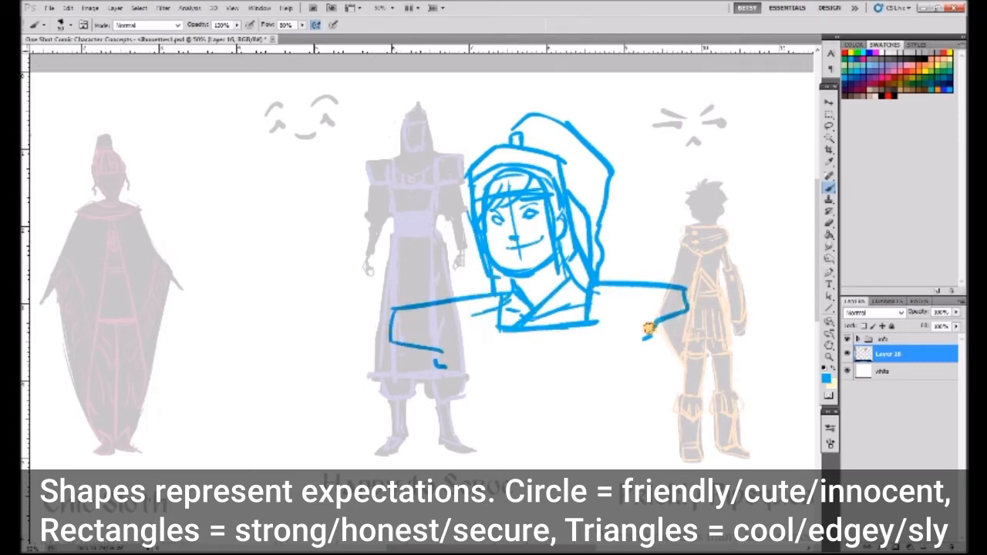
pyautogui.moveTo(490, 340); pyautogui.dragTo(438, 344)
pyautogui.moveTo(434, 362); pyautogui.dragTo(491, 359)
pyautogui.moveTo(591, 313); pyautogui.dragTo(645, 347)
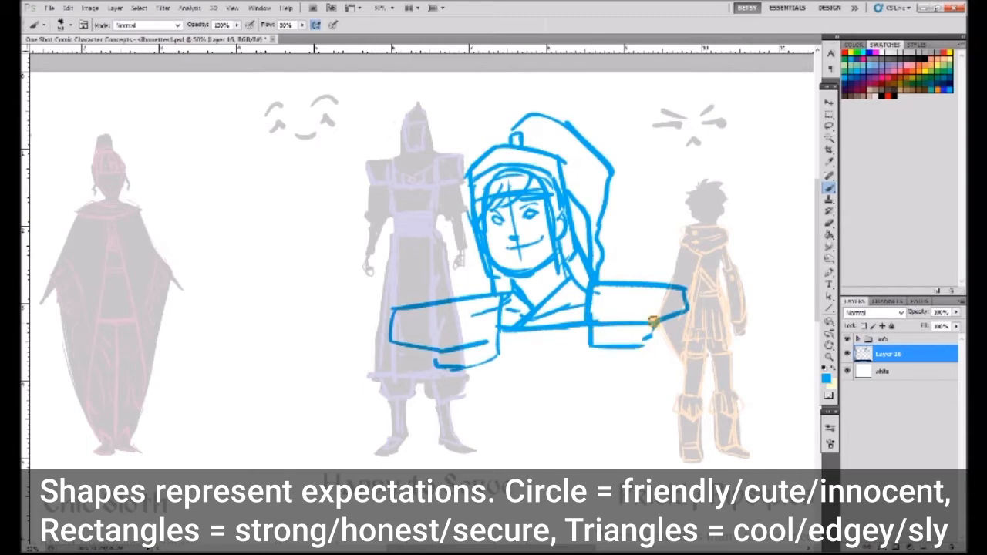
# - Sketch the chest piece with its round emblem, the torso straps and both arms, and touch up the cap's top
pyautogui.moveTo(492, 362)
pyautogui.mouseDown()
pyautogui.moveTo(529, 385)
pyautogui.moveTo(604, 351)
pyautogui.mouseUp()
pyautogui.moveTo(531, 340)
pyautogui.mouseDown()
pyautogui.moveTo(549, 355)
pyautogui.moveTo(520, 360)
pyautogui.moveTo(532, 341)
pyautogui.mouseUp()
pyautogui.moveTo(489, 446)
pyautogui.mouseDown()
pyautogui.moveTo(480, 371)
pyautogui.moveTo(604, 449)
pyautogui.mouseUp()
pyautogui.moveTo(631, 351); pyautogui.dragTo(634, 441)
pyautogui.moveTo(431, 348)
pyautogui.mouseDown()
pyautogui.moveTo(403, 453)
pyautogui.moveTo(399, 445)
pyautogui.mouseUp()
pyautogui.moveTo(652, 325)
pyautogui.mouseDown()
pyautogui.moveTo(717, 416)
pyautogui.moveTo(677, 443)
pyautogui.mouseUp()
pyautogui.moveTo(538, 116); pyautogui.dragTo(516, 119)
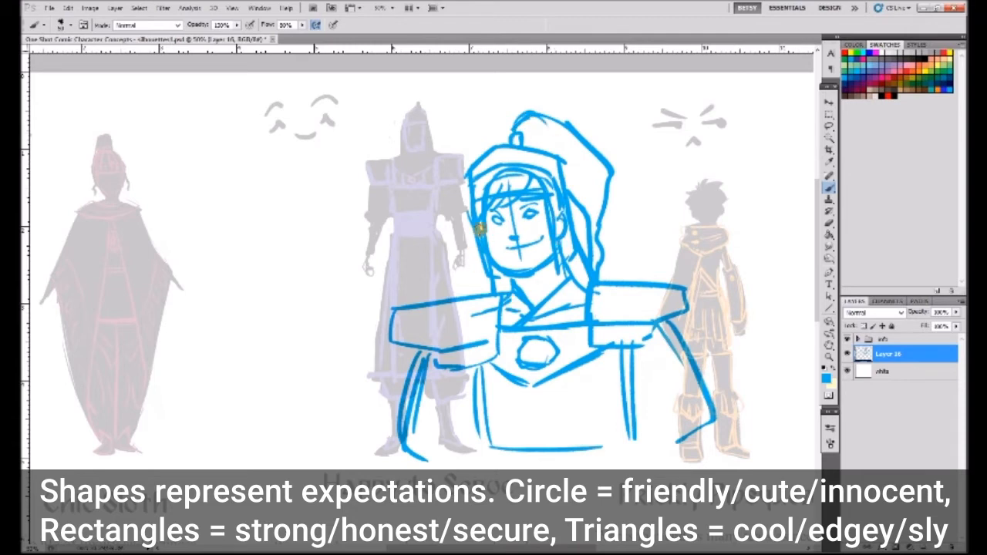
# - Draw wavy locks hanging down both sides of the Happy to Serve head
pyautogui.moveTo(479, 229); pyautogui.dragTo(463, 296)
pyautogui.moveTo(595, 248); pyautogui.dragTo(609, 263)
pyautogui.moveTo(577, 230); pyautogui.dragTo(611, 281)
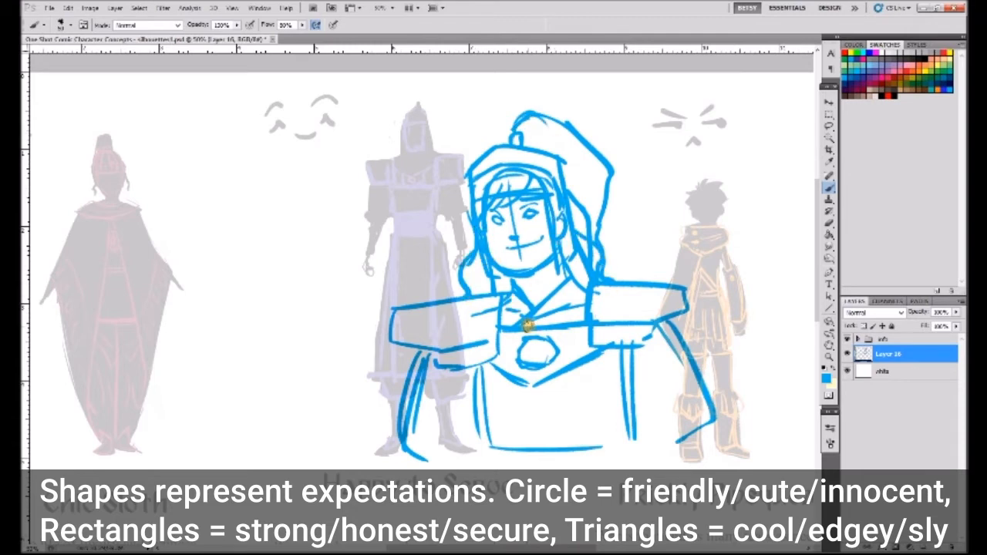
# - Erase the wavy side locks and the stray lines around the neck and the lower end of the cap's tail
pyautogui.press('e')
pyautogui.moveTo(472, 234); pyautogui.dragTo(466, 298)
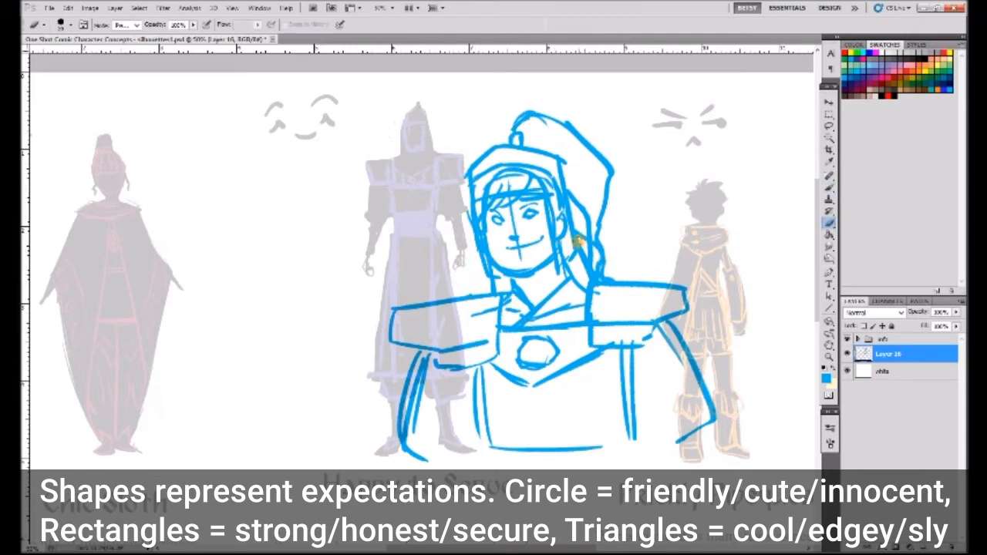
pyautogui.moveTo(575, 252); pyautogui.dragTo(588, 281)
pyautogui.moveTo(501, 281); pyautogui.dragTo(492, 290)
pyautogui.moveTo(595, 254)
pyautogui.mouseDown()
pyautogui.moveTo(601, 268)
pyautogui.moveTo(595, 240)
pyautogui.moveTo(560, 261)
pyautogui.mouseUp()
# - Brush a curled tip onto the end of the cap's tail and a straight hair edge along the face
pyautogui.press('b')
pyautogui.moveTo(597, 228)
pyautogui.mouseDown()
pyautogui.moveTo(585, 270)
pyautogui.moveTo(609, 241)
pyautogui.mouseUp()
pyautogui.moveTo(472, 216); pyautogui.dragTo(481, 273)
pyautogui.moveTo(611, 241); pyautogui.dragTo(622, 255)
# - Fill in the Happy to Serve figure's hair with solid blue strokes on top and down both sides
pyautogui.moveTo(494, 154)
pyautogui.mouseDown()
pyautogui.moveTo(510, 174)
pyautogui.moveTo(549, 164)
pyautogui.mouseUp()
pyautogui.moveTo(549, 173)
pyautogui.mouseDown()
pyautogui.moveTo(561, 248)
pyautogui.moveTo(564, 237)
pyautogui.mouseUp()
pyautogui.moveTo(484, 253); pyautogui.dragTo(478, 181)
pyautogui.moveTo(509, 178)
pyautogui.mouseDown()
pyautogui.moveTo(524, 183)
pyautogui.moveTo(504, 188)
pyautogui.mouseUp()
pyautogui.moveTo(502, 156); pyautogui.dragTo(533, 157)
pyautogui.moveTo(560, 218); pyautogui.dragTo(562, 229)
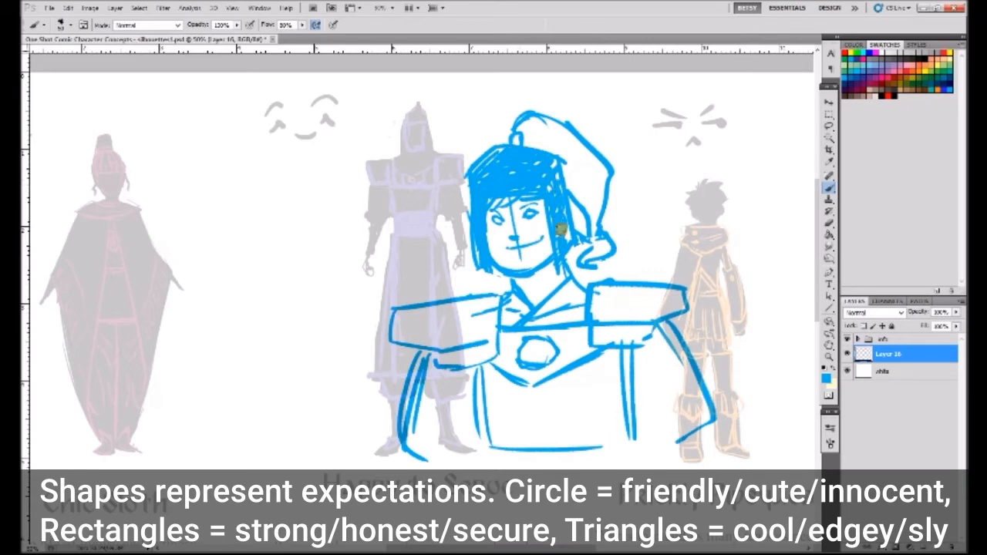
# - Move the sketch over the Happy to Serve silhouette and place its layer above the info group
pyautogui.click(829, 102)
pyautogui.moveTo(590, 257)
pyautogui.mouseDown()
pyautogui.moveTo(496, 242)
pyautogui.moveTo(505, 251)
pyautogui.mouseUp()
pyautogui.moveTo(888, 354); pyautogui.dragTo(890, 333)
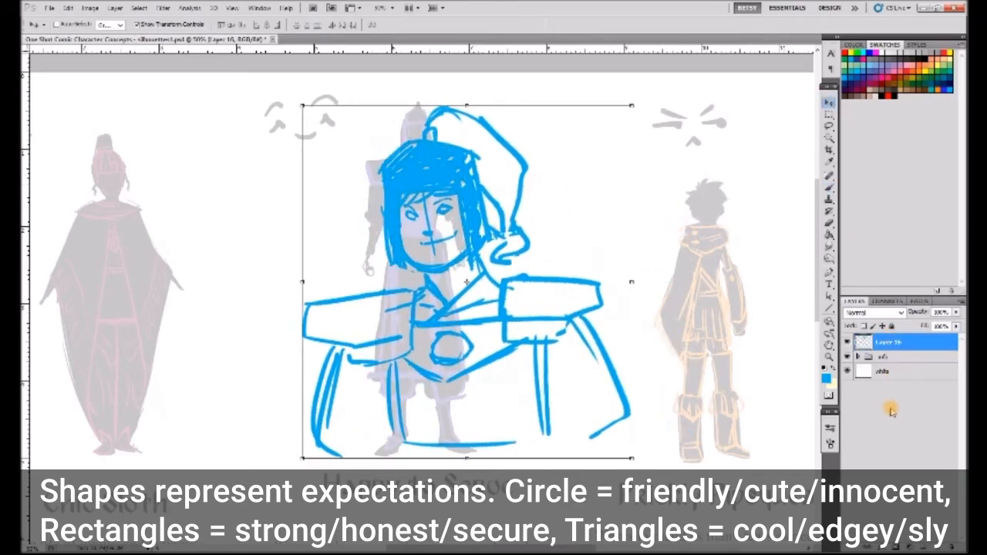
# - On a new layer, sketch a round head with narrowed eyes over the Prickly Pipsqueak silhouette
pyautogui.hotkey('ctrl', 'shift', 'alt', 'n')
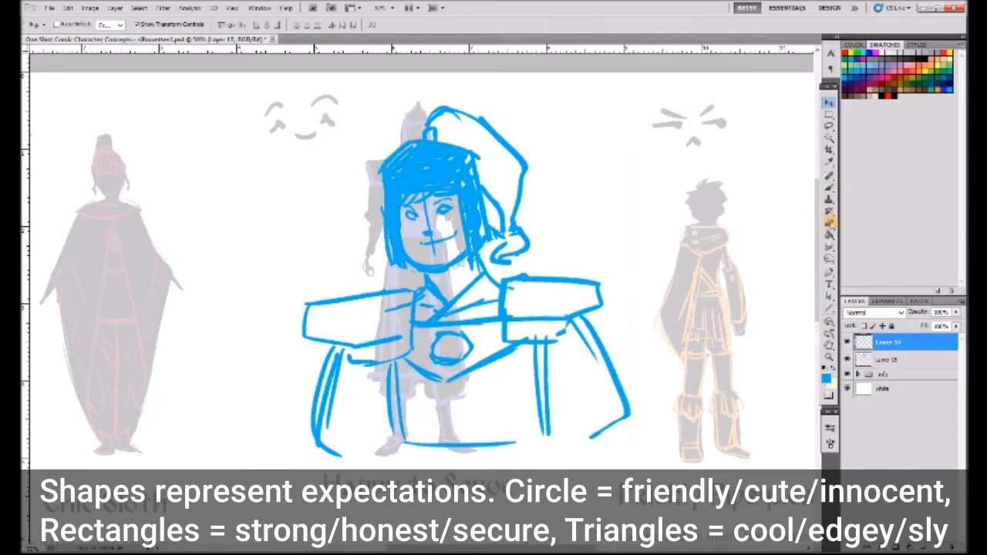
pyautogui.press('b')
pyautogui.moveTo(733, 238); pyautogui.dragTo(564, 214)
pyautogui.moveTo(500, 212)
pyautogui.mouseDown()
pyautogui.moveTo(567, 187)
pyautogui.moveTo(510, 247)
pyautogui.mouseUp()
pyautogui.moveTo(567, 185)
pyautogui.mouseDown()
pyautogui.moveTo(576, 246)
pyautogui.moveTo(569, 264)
pyautogui.mouseUp()
pyautogui.moveTo(506, 245); pyautogui.dragTo(563, 260)
pyautogui.moveTo(517, 219); pyautogui.dragTo(539, 215)
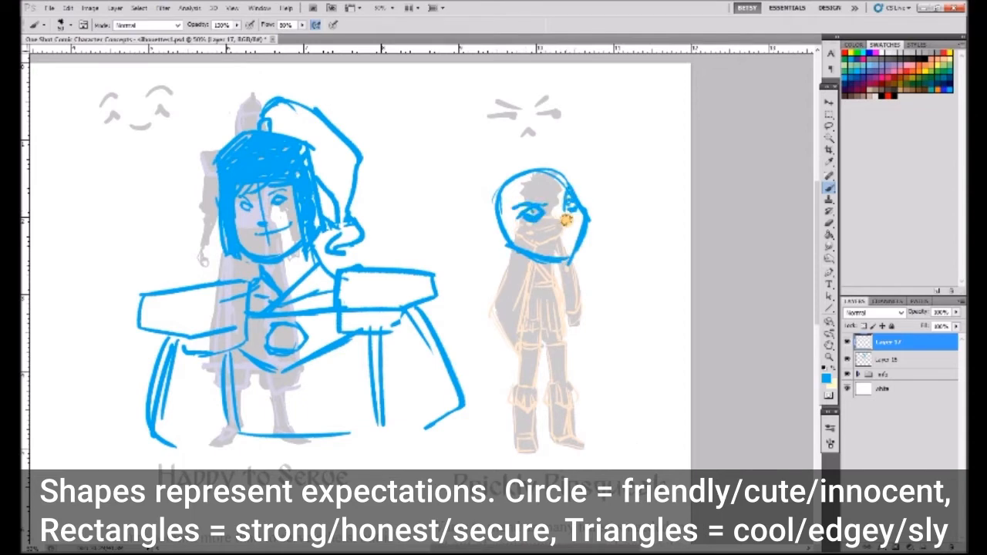
# - Add the headband, jaw-side hair, neck and open collar lines to the Prickly Pipsqueak sketch
pyautogui.moveTo(512, 182)
pyautogui.mouseDown()
pyautogui.moveTo(534, 145)
pyautogui.moveTo(615, 185)
pyautogui.mouseUp()
pyautogui.moveTo(523, 224); pyautogui.dragTo(505, 251)
pyautogui.moveTo(562, 264); pyautogui.dragTo(553, 298)
pyautogui.moveTo(524, 264); pyautogui.dragTo(495, 318)
pyautogui.moveTo(559, 284); pyautogui.dragTo(605, 347)
# - Draw spiky hair above the headband and a trailing scarf end on the Prickly Pipsqueak sketch
pyautogui.moveTo(525, 151)
pyautogui.mouseDown()
pyautogui.moveTo(483, 161)
pyautogui.moveTo(505, 256)
pyautogui.moveTo(482, 179)
pyautogui.moveTo(575, 173)
pyautogui.mouseUp()
pyautogui.moveTo(514, 255); pyautogui.dragTo(497, 314)
pyautogui.moveTo(566, 261)
pyautogui.mouseDown()
pyautogui.moveTo(624, 301)
pyautogui.moveTo(597, 282)
pyautogui.mouseUp()
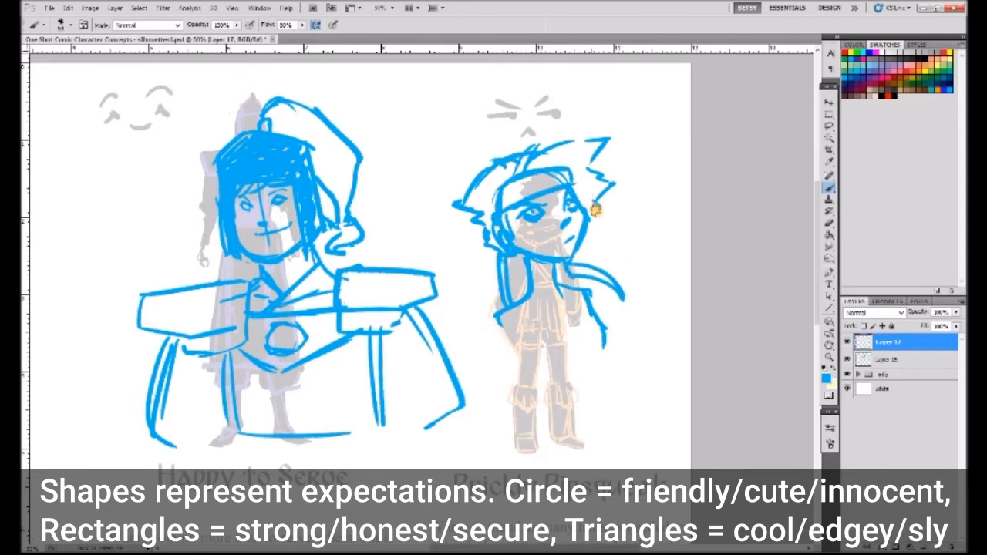
pyautogui.moveTo(509, 164); pyautogui.dragTo(476, 146)
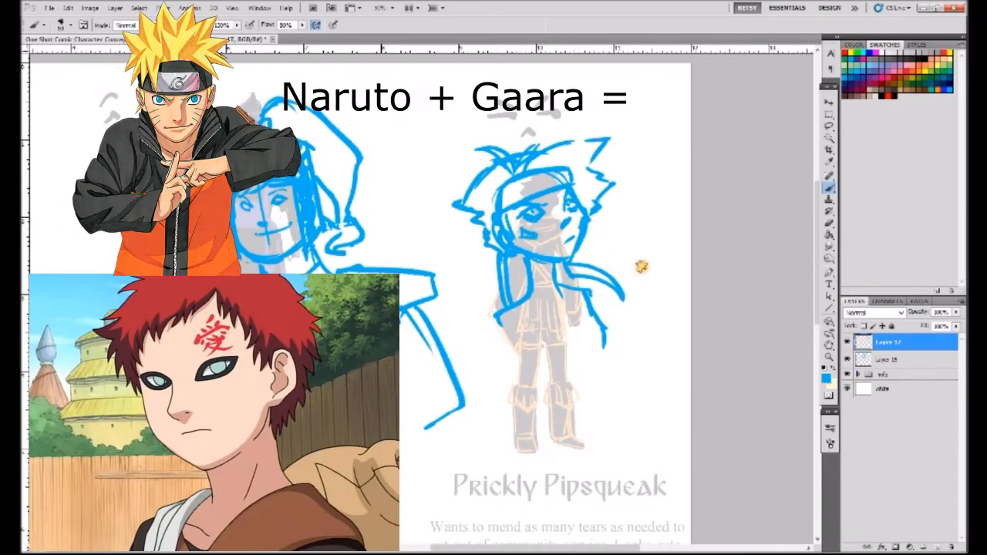
# - Extend the Prickly Pipsqueak sketch downward with the cloak edge, torso and arm lines
pyautogui.moveTo(510, 284)
pyautogui.mouseDown()
pyautogui.moveTo(587, 278)
pyautogui.moveTo(601, 327)
pyautogui.moveTo(495, 307)
pyautogui.mouseUp()
pyautogui.moveTo(497, 310)
pyautogui.mouseDown()
pyautogui.moveTo(595, 285)
pyautogui.moveTo(532, 352)
pyautogui.moveTo(484, 374)
pyautogui.mouseUp()
pyautogui.press('x')
pyautogui.click(530, 308)
pyautogui.click(530, 330)
pyautogui.press('x')
pyautogui.moveTo(572, 354); pyautogui.dragTo(551, 405)
pyautogui.moveTo(600, 331); pyautogui.dragTo(606, 376)
# - Merge Layer 17 into the sketch layer beneath it
pyautogui.moveTo(359, 342); pyautogui.dragTo(671, 340)
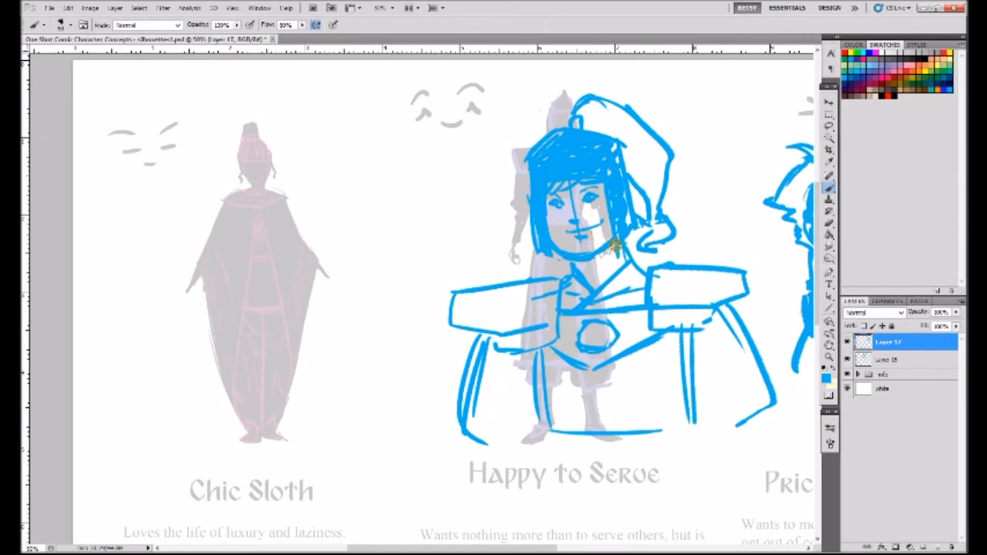
pyautogui.moveTo(360, 339); pyautogui.dragTo(450, 346)
pyautogui.hotkey('ctrl', 'e')
# - Sketch a three-quarter face and outline the hair over the Chic Sloth silhouette
pyautogui.moveTo(325, 237)
pyautogui.mouseDown()
pyautogui.moveTo(371, 186)
pyautogui.moveTo(413, 255)
pyautogui.moveTo(409, 231)
pyautogui.mouseUp()
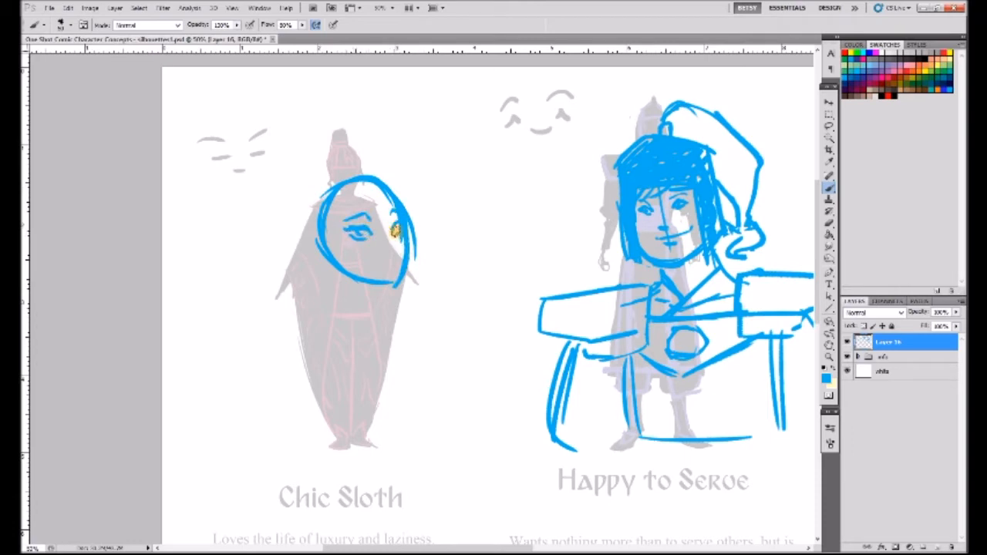
pyautogui.moveTo(319, 243); pyautogui.dragTo(333, 258)
pyautogui.moveTo(370, 182)
pyautogui.mouseDown()
pyautogui.moveTo(378, 219)
pyautogui.moveTo(339, 259)
pyautogui.moveTo(344, 305)
pyautogui.moveTo(424, 281)
pyautogui.mouseUp()
pyautogui.moveTo(316, 202)
pyautogui.mouseDown()
pyautogui.moveTo(324, 178)
pyautogui.moveTo(288, 159)
pyautogui.moveTo(287, 186)
pyautogui.moveTo(314, 188)
pyautogui.mouseUp()
# - Complete the Chic Sloth bust with a slender neck, pleated round collar, hair bun and long draping cloak lines
pyautogui.moveTo(330, 311)
pyautogui.mouseDown()
pyautogui.moveTo(388, 324)
pyautogui.moveTo(326, 302)
pyautogui.moveTo(331, 293)
pyautogui.moveTo(362, 304)
pyautogui.mouseUp()
pyautogui.moveTo(289, 339)
pyautogui.mouseDown()
pyautogui.moveTo(392, 340)
pyautogui.moveTo(315, 340)
pyautogui.moveTo(371, 324)
pyautogui.mouseUp()
pyautogui.moveTo(496, 339)
pyautogui.mouseDown()
pyautogui.moveTo(380, 341)
pyautogui.moveTo(413, 354)
pyautogui.mouseUp()
pyautogui.moveTo(233, 239)
pyautogui.mouseDown()
pyautogui.moveTo(239, 198)
pyautogui.moveTo(273, 192)
pyautogui.moveTo(253, 272)
pyautogui.mouseUp()
pyautogui.moveTo(246, 281); pyautogui.dragTo(254, 322)
pyautogui.moveTo(212, 228)
pyautogui.mouseDown()
pyautogui.moveTo(214, 204)
pyautogui.moveTo(228, 205)
pyautogui.mouseUp()
pyautogui.moveTo(264, 363)
pyautogui.mouseDown()
pyautogui.moveTo(255, 434)
pyautogui.moveTo(293, 428)
pyautogui.mouseUp()
pyautogui.moveTo(187, 339); pyautogui.dragTo(175, 422)
pyautogui.moveTo(308, 340); pyautogui.dragTo(316, 420)
# - Redraw the eyes of the Happy to Serve portrait as closed, smiling arcs with raised brows
pyautogui.moveTo(609, 367); pyautogui.dragTo(479, 356)
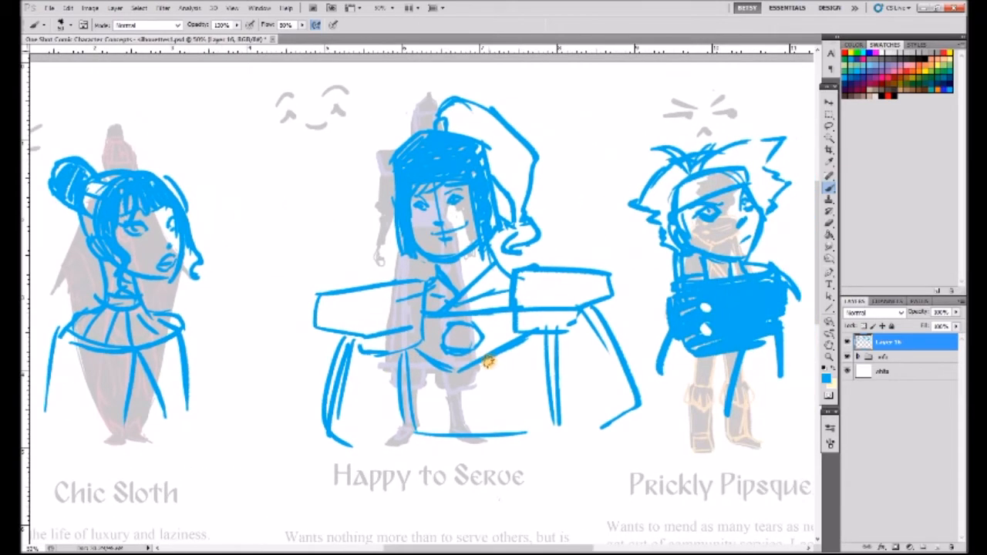
pyautogui.press('e')
pyautogui.press('b')
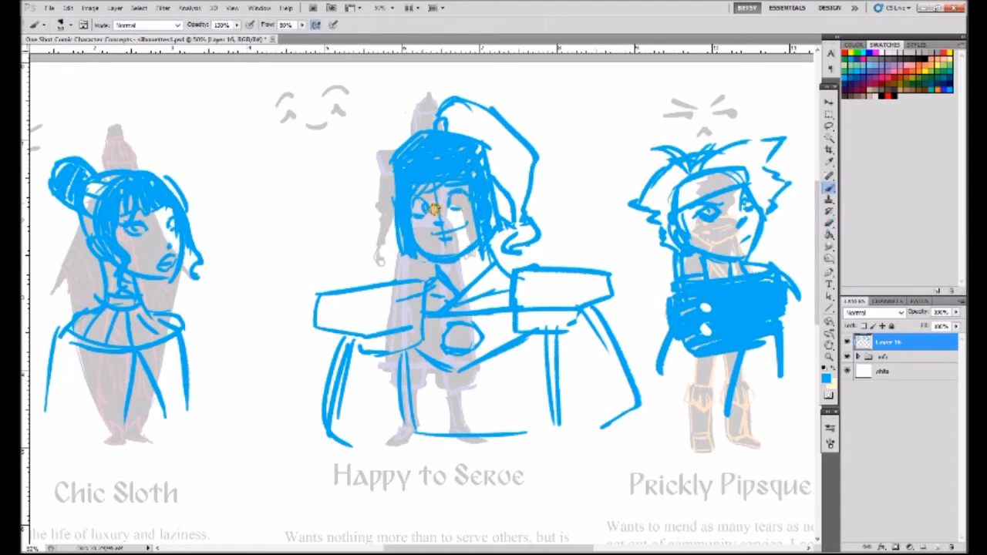
pyautogui.hotkey('ctrl', 'z')
pyautogui.moveTo(414, 203); pyautogui.dragTo(428, 207)
pyautogui.moveTo(447, 202); pyautogui.dragTo(463, 197)
pyautogui.moveTo(446, 193); pyautogui.dragTo(462, 190)
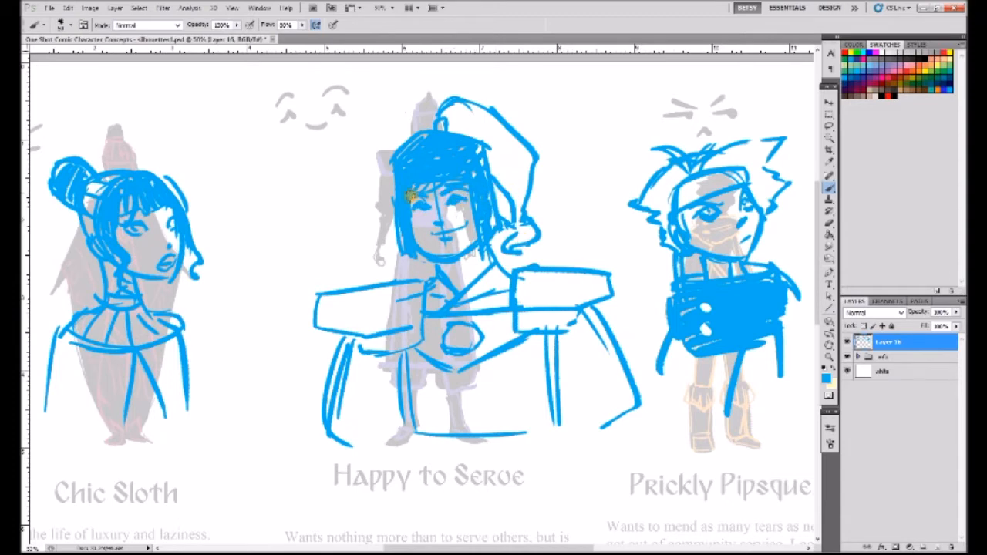
# - Lower the opacity of the info group so the silhouettes and descriptions fade further behind the sketches
pyautogui.click(830, 103)
pyautogui.press('z')
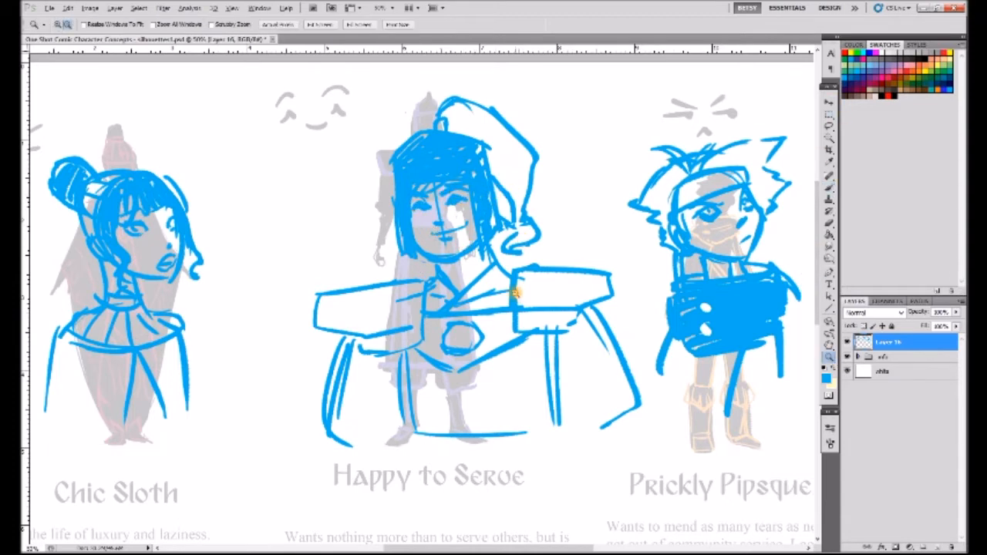
pyautogui.keyDown('alt'); pyautogui.click(524, 282); pyautogui.keyUp('alt')
pyautogui.click(888, 357)
pyautogui.click(956, 312)
pyautogui.moveTo(918, 326); pyautogui.dragTo(909, 326)
# - Move the three blue portraits on Layer 16 down below the silhouettes to free drawing space above
pyautogui.click(887, 341)
pyautogui.press('v')
pyautogui.moveTo(638, 216); pyautogui.dragTo(626, 428)
# - Sketch a second, angled head with glaring eyes over the faded Prickly Pipsqueak silhouette
pyautogui.click(829, 187)
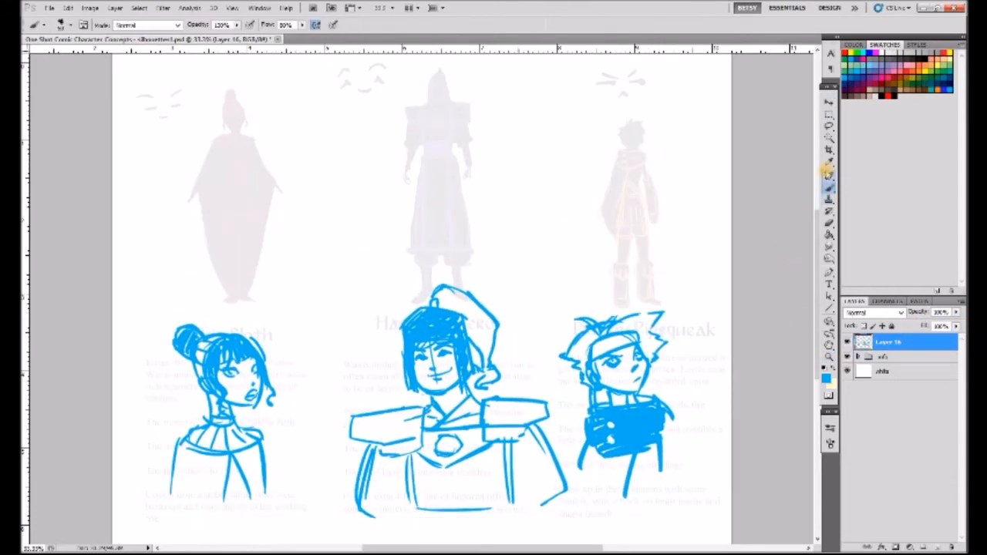
pyautogui.moveTo(598, 187)
pyautogui.mouseDown()
pyautogui.moveTo(645, 154)
pyautogui.moveTo(674, 190)
pyautogui.moveTo(627, 225)
pyautogui.moveTo(672, 198)
pyautogui.mouseUp()
pyautogui.moveTo(621, 162)
pyautogui.mouseDown()
pyautogui.moveTo(617, 205)
pyautogui.moveTo(653, 164)
pyautogui.mouseUp()
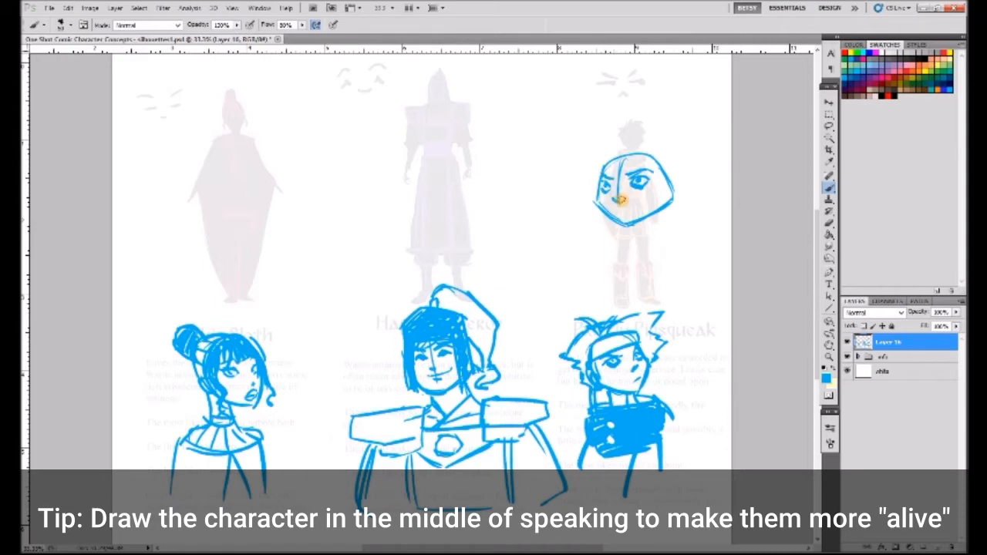
# - Give the new Prickly Pipsqueak head an open speaking mouth, ears, headband, tufted hair and a thick filled scarf
pyautogui.moveTo(681, 181); pyautogui.dragTo(664, 206)
pyautogui.moveTo(600, 171)
pyautogui.mouseDown()
pyautogui.moveTo(671, 164)
pyautogui.moveTo(611, 160)
pyautogui.moveTo(691, 144)
pyautogui.moveTo(699, 183)
pyautogui.moveTo(654, 135)
pyautogui.moveTo(617, 139)
pyautogui.moveTo(591, 191)
pyautogui.mouseUp()
pyautogui.moveTo(596, 149)
pyautogui.mouseDown()
pyautogui.moveTo(574, 183)
pyautogui.moveTo(593, 208)
pyautogui.mouseUp()
pyautogui.moveTo(692, 156)
pyautogui.mouseDown()
pyautogui.moveTo(693, 192)
pyautogui.moveTo(663, 232)
pyautogui.moveTo(679, 229)
pyautogui.moveTo(591, 254)
pyautogui.moveTo(617, 278)
pyautogui.moveTo(671, 243)
pyautogui.moveTo(653, 236)
pyautogui.moveTo(671, 239)
pyautogui.mouseUp()
pyautogui.moveTo(659, 166); pyautogui.dragTo(692, 173)
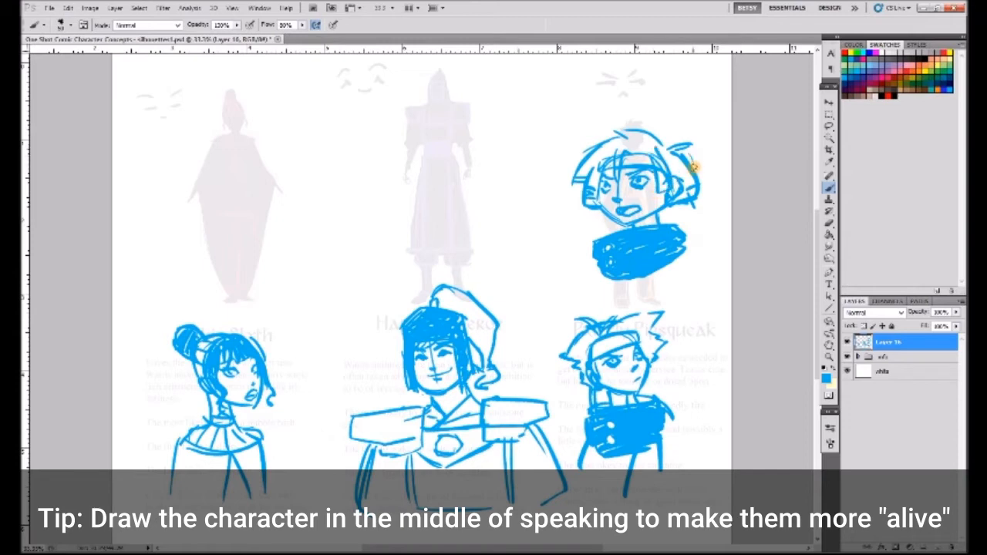
pyautogui.moveTo(655, 139); pyautogui.dragTo(602, 140)
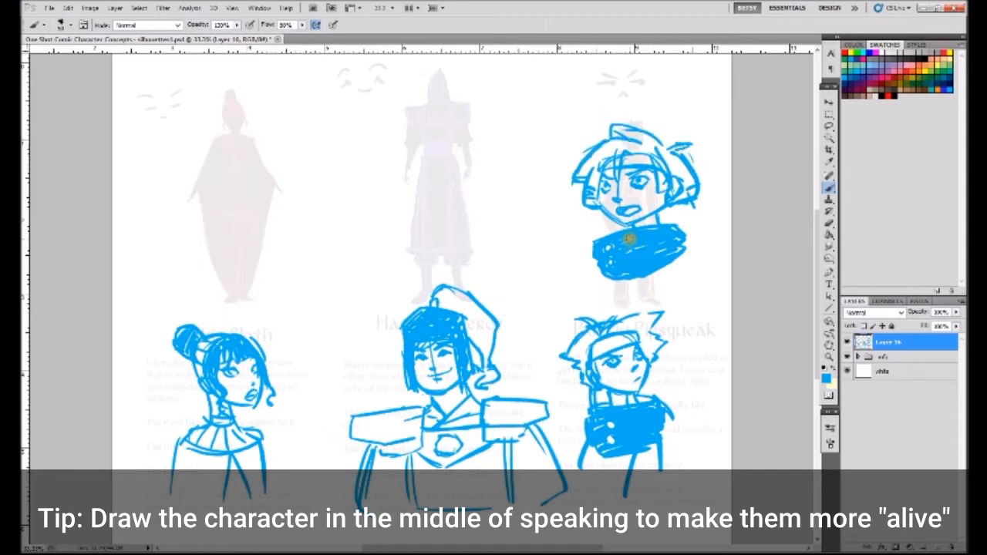
# - Sketch an oval face with closed happy eyes and a smile over the faded Happy to Serve silhouette
pyautogui.moveTo(429, 166)
pyautogui.mouseDown()
pyautogui.moveTo(425, 136)
pyautogui.moveTo(446, 192)
pyautogui.mouseUp()
pyautogui.moveTo(470, 132)
pyautogui.mouseDown()
pyautogui.moveTo(429, 181)
pyautogui.moveTo(450, 194)
pyautogui.mouseUp()
pyautogui.moveTo(472, 187)
pyautogui.mouseDown()
pyautogui.moveTo(468, 132)
pyautogui.moveTo(433, 157)
pyautogui.moveTo(469, 151)
pyautogui.mouseUp()
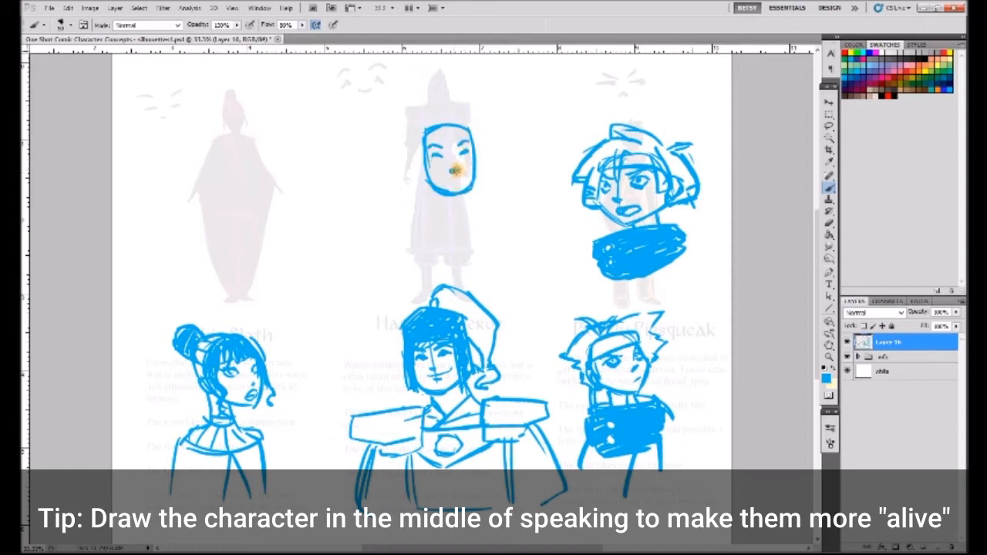
pyautogui.moveTo(441, 173); pyautogui.dragTo(461, 174)
# - Add parted bangs, ears, a rounded hair outline, neck and shoulder lines to the new Happy to Serve head
pyautogui.moveTo(460, 126)
pyautogui.mouseDown()
pyautogui.moveTo(442, 146)
pyautogui.moveTo(429, 136)
pyautogui.moveTo(426, 178)
pyautogui.mouseUp()
pyautogui.moveTo(476, 152)
pyautogui.mouseDown()
pyautogui.moveTo(477, 206)
pyautogui.moveTo(453, 229)
pyautogui.moveTo(418, 222)
pyautogui.mouseUp()
pyautogui.moveTo(476, 202); pyautogui.dragTo(500, 217)
pyautogui.moveTo(461, 111); pyautogui.dragTo(410, 160)
pyautogui.moveTo(421, 122); pyautogui.dragTo(412, 168)
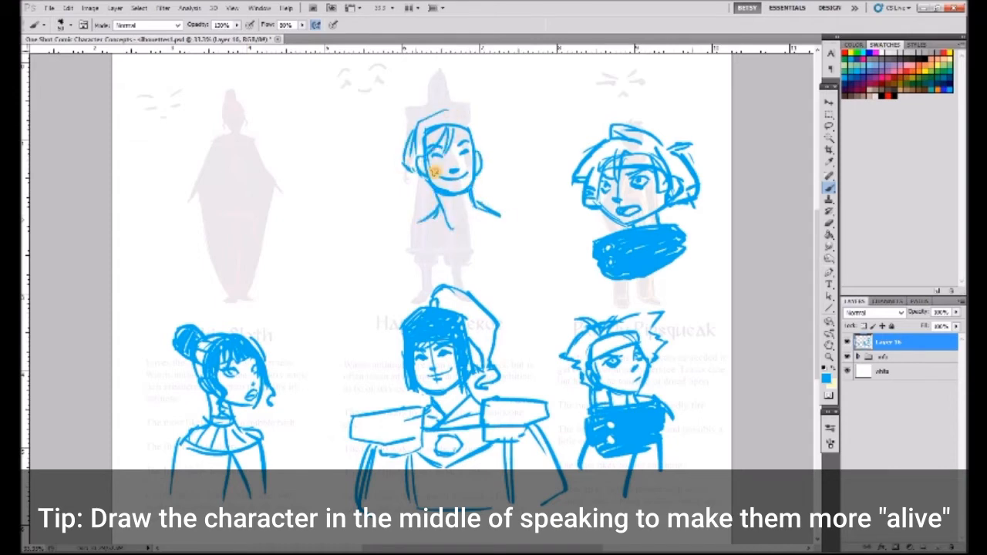
pyautogui.moveTo(473, 139); pyautogui.dragTo(478, 154)
pyautogui.moveTo(435, 114)
pyautogui.mouseDown()
pyautogui.moveTo(467, 123)
pyautogui.moveTo(482, 157)
pyautogui.mouseUp()
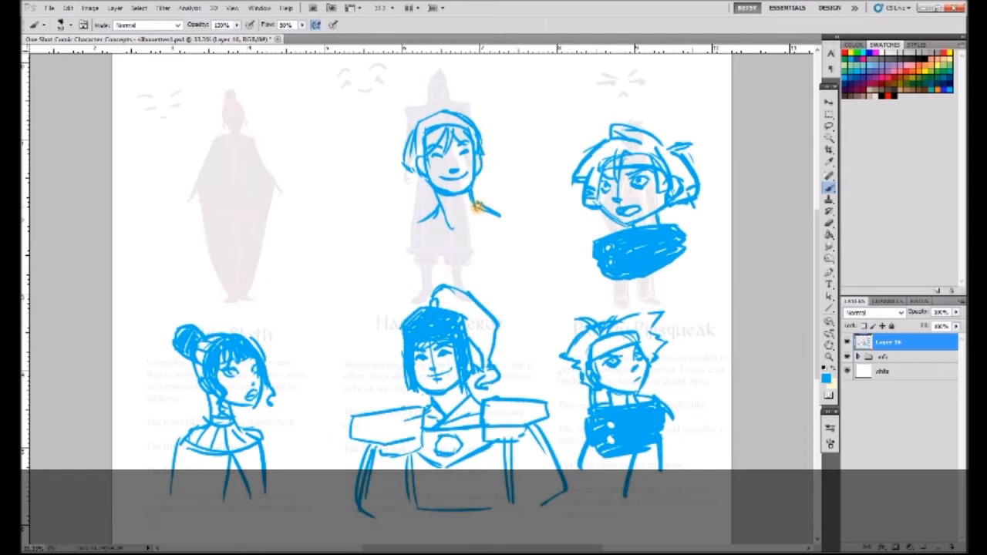
# - Rework the new Happy to Serve head's side hair into wide locks that flip outward at both sides
pyautogui.click(829, 223)
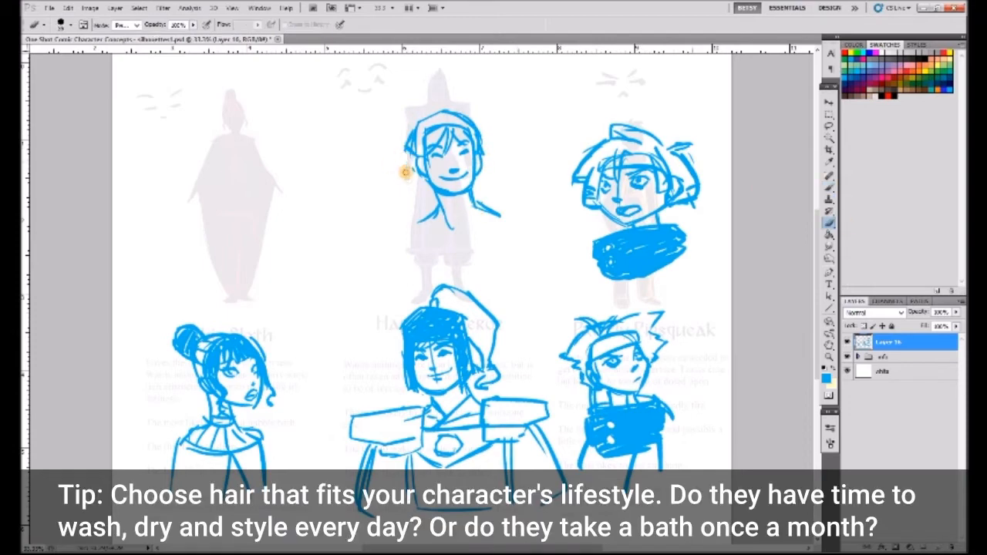
pyautogui.press('b')
pyautogui.moveTo(405, 141); pyautogui.dragTo(411, 162)
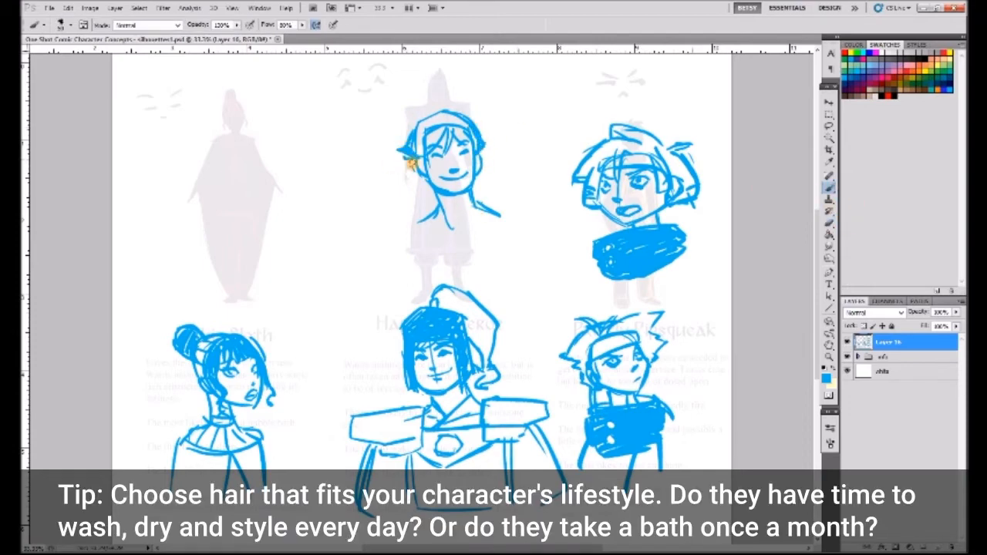
pyautogui.moveTo(419, 125); pyautogui.dragTo(438, 117)
pyautogui.moveTo(478, 139)
pyautogui.mouseDown()
pyautogui.moveTo(489, 148)
pyautogui.moveTo(482, 157)
pyautogui.mouseUp()
pyautogui.moveTo(421, 180)
pyautogui.mouseDown()
pyautogui.moveTo(414, 170)
pyautogui.moveTo(433, 194)
pyautogui.mouseUp()
pyautogui.moveTo(485, 162)
pyautogui.mouseDown()
pyautogui.moveTo(482, 182)
pyautogui.moveTo(498, 168)
pyautogui.mouseUp()
pyautogui.moveTo(403, 140); pyautogui.dragTo(392, 179)
pyautogui.moveTo(486, 121)
pyautogui.mouseDown()
pyautogui.moveTo(498, 148)
pyautogui.moveTo(494, 177)
pyautogui.mouseUp()
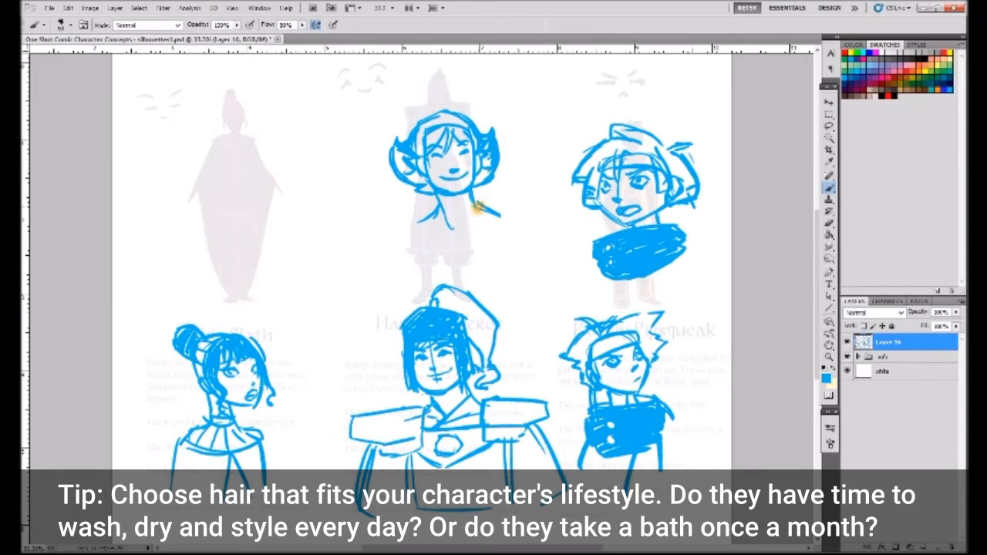
# - Clean up the flipped hair's edge and fill the side locks and bangs with hair strands
pyautogui.press('e')
pyautogui.moveTo(474, 124); pyautogui.dragTo(488, 132)
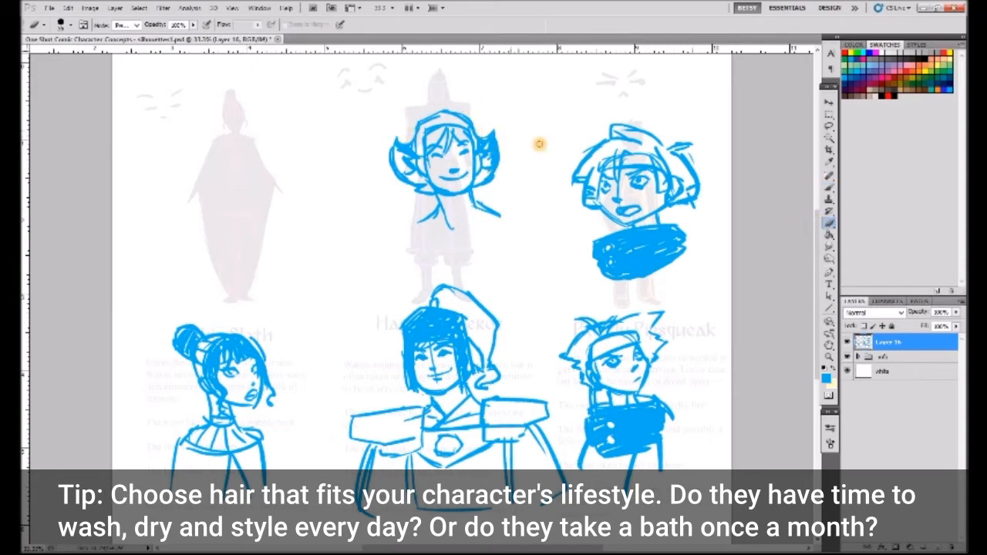
pyautogui.press('b')
pyautogui.moveTo(396, 151)
pyautogui.mouseDown()
pyautogui.moveTo(420, 173)
pyautogui.moveTo(486, 171)
pyautogui.mouseUp()
pyautogui.moveTo(484, 164); pyautogui.dragTo(495, 157)
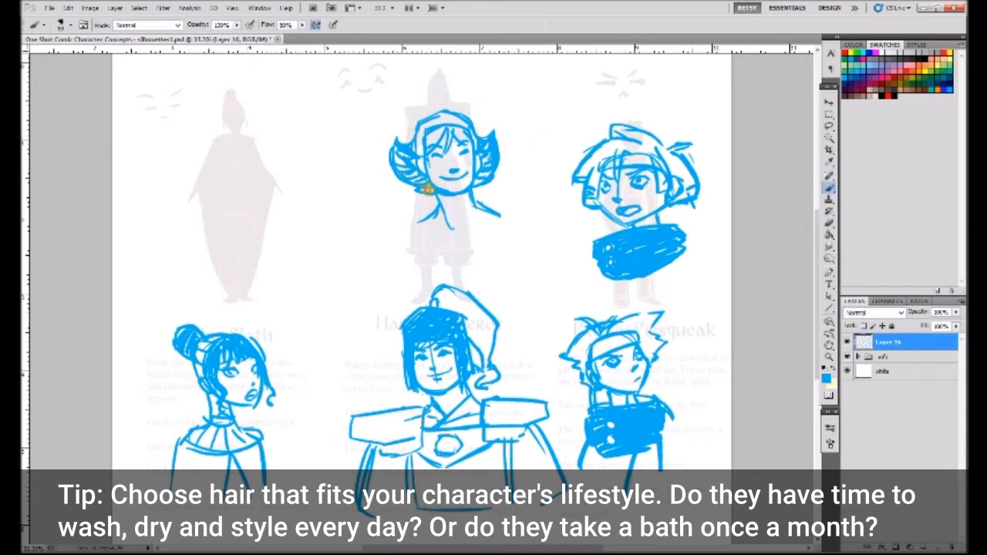
pyautogui.moveTo(433, 122)
pyautogui.mouseDown()
pyautogui.moveTo(414, 154)
pyautogui.moveTo(472, 145)
pyautogui.mouseUp()
# - Draw a crossed V-neck collar and an angular headpiece on the new Happy to Serve sketch
pyautogui.moveTo(473, 193); pyautogui.dragTo(445, 235)
pyautogui.moveTo(432, 205); pyautogui.dragTo(448, 239)
pyautogui.moveTo(486, 212); pyautogui.dragTo(458, 255)
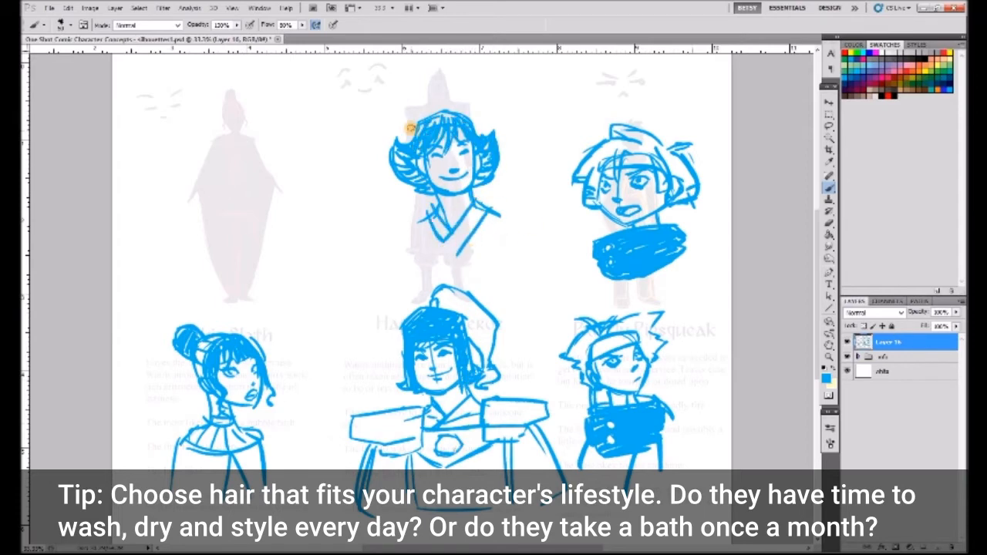
pyautogui.moveTo(408, 139); pyautogui.dragTo(443, 104)
pyautogui.moveTo(443, 104); pyautogui.dragTo(480, 134)
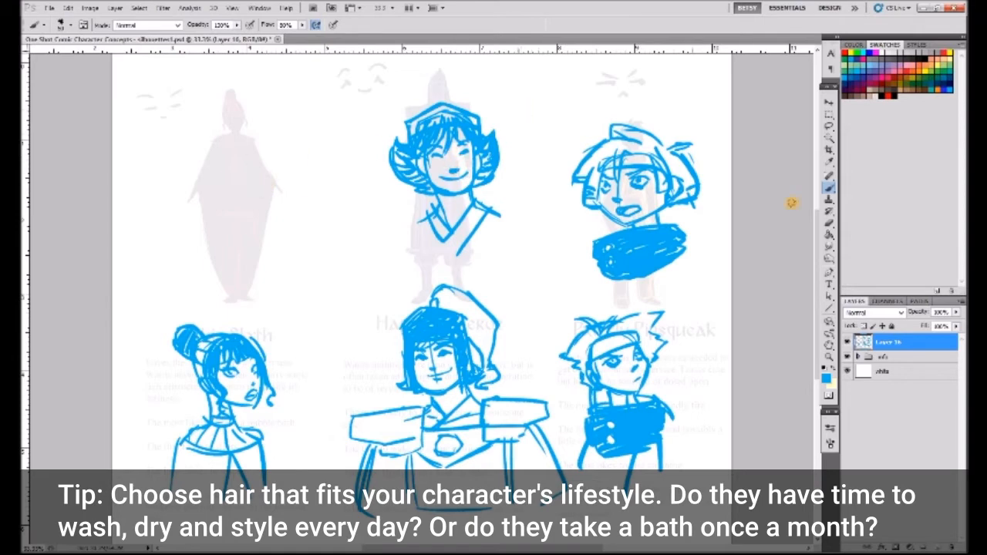
# - Replace the new Happy to Serve face's closed eyes and smile with round open eyes and a small open mouth
pyautogui.press('e')
pyautogui.press('b')
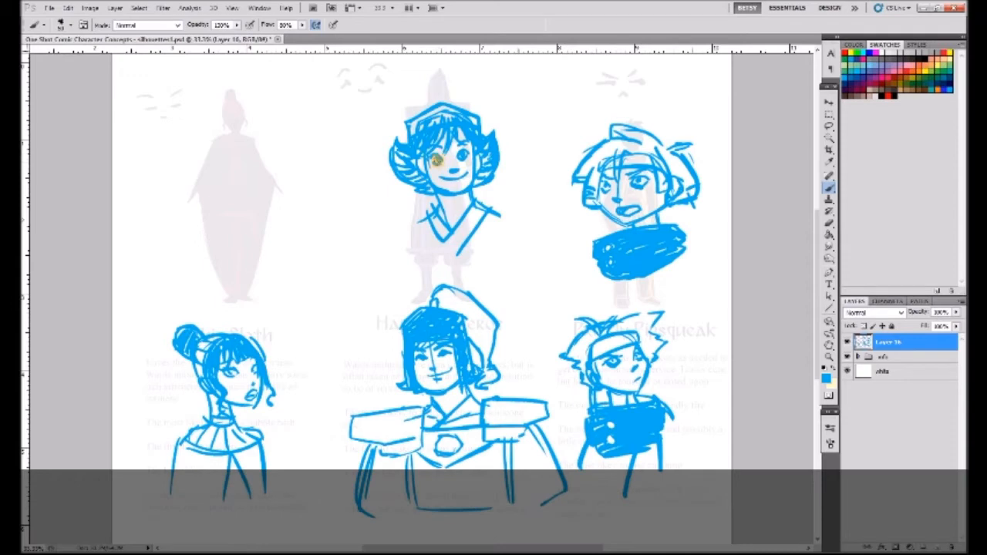
pyautogui.click(829, 223)
pyautogui.moveTo(457, 171)
pyautogui.mouseDown()
pyautogui.moveTo(468, 174)
pyautogui.moveTo(453, 177)
pyautogui.mouseUp()
pyautogui.click(829, 188)
pyautogui.click(829, 223)
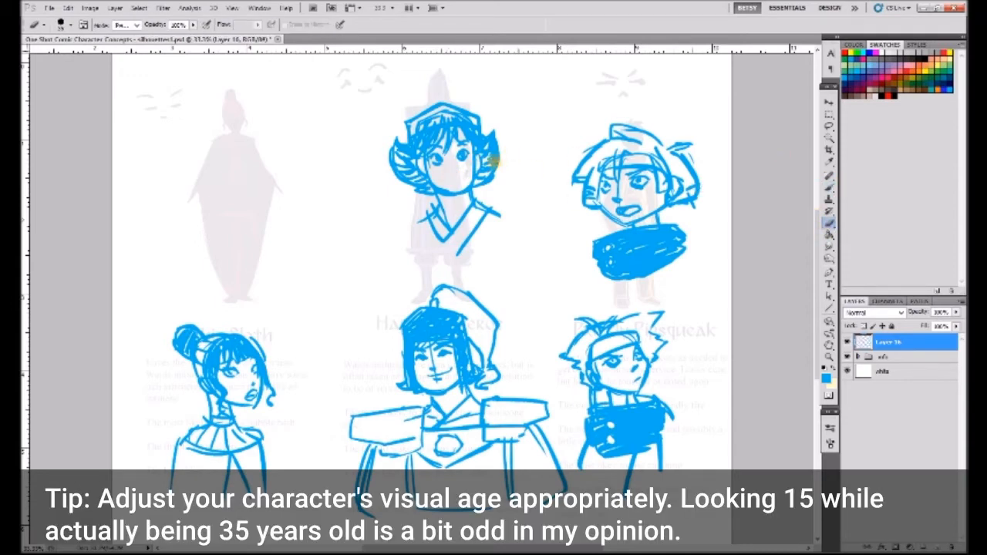
pyautogui.click(829, 189)
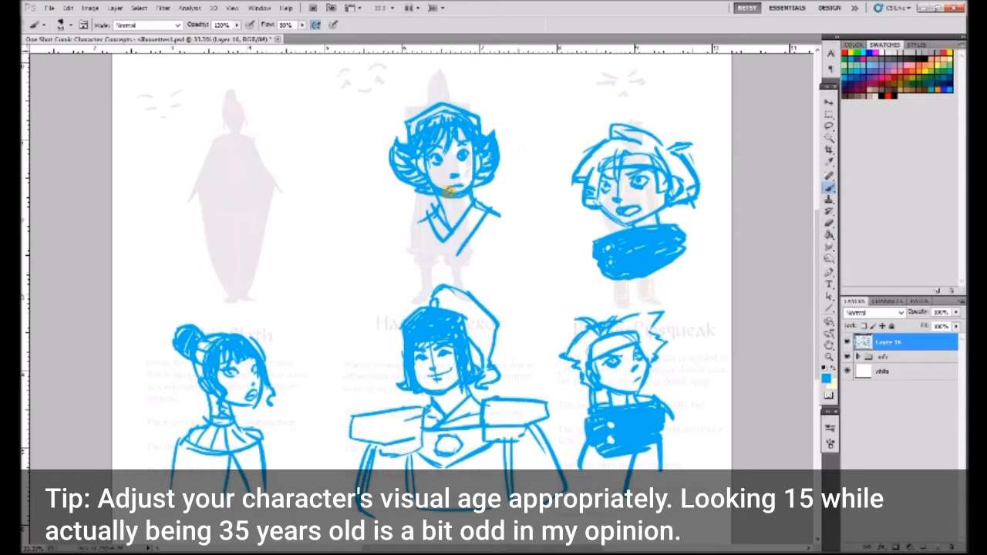
pyautogui.click(829, 223)
pyautogui.click(829, 188)
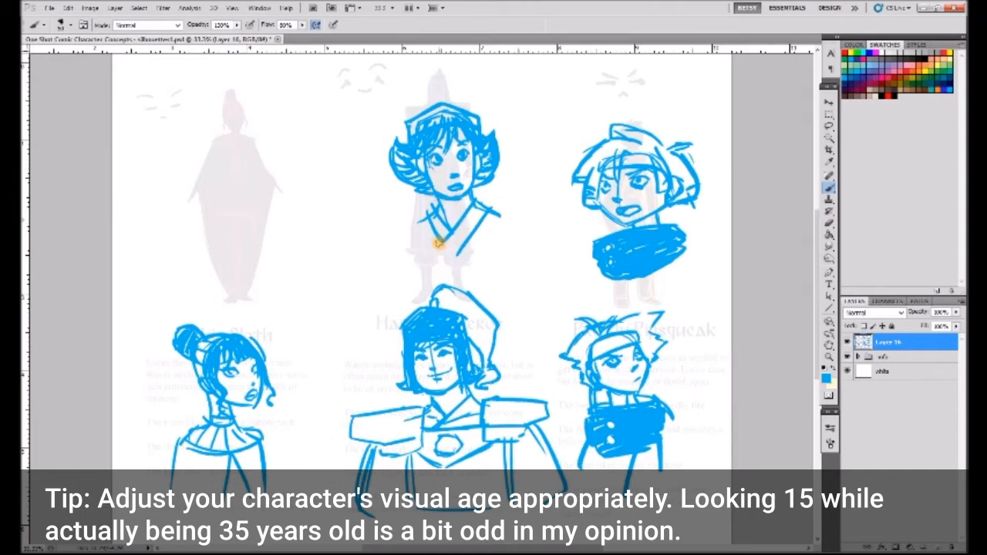
# - Sketch a circle-based head with a tapered chin and facial guidelines over the faded Chic Sloth silhouette
pyautogui.moveTo(221, 146)
pyautogui.mouseDown()
pyautogui.moveTo(246, 164)
pyautogui.moveTo(221, 193)
pyautogui.moveTo(251, 224)
pyautogui.mouseUp()
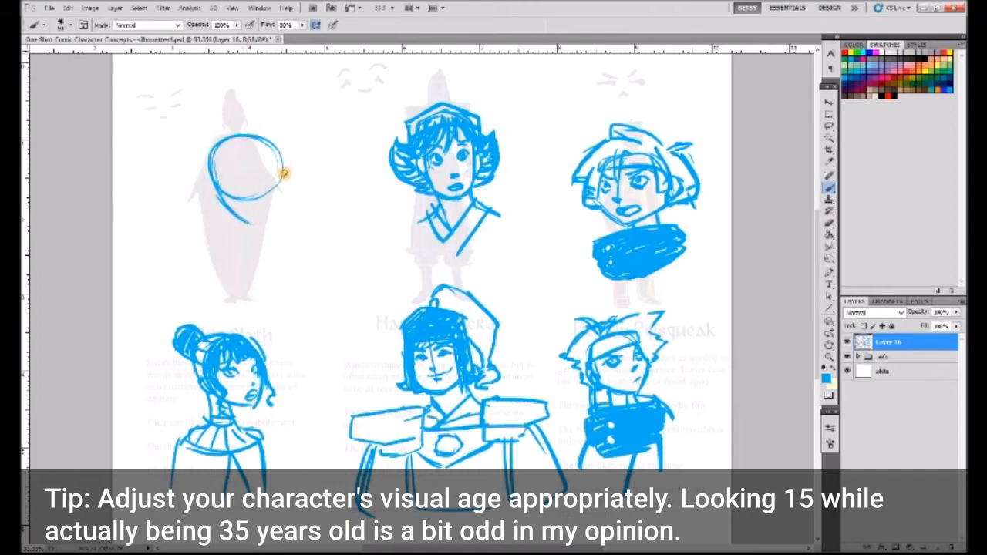
pyautogui.moveTo(283, 174); pyautogui.dragTo(250, 223)
pyautogui.moveTo(230, 137)
pyautogui.mouseDown()
pyautogui.moveTo(237, 187)
pyautogui.moveTo(263, 176)
pyautogui.moveTo(244, 178)
pyautogui.moveTo(249, 166)
pyautogui.moveTo(216, 176)
pyautogui.moveTo(255, 216)
pyautogui.mouseUp()
# - Add swept bangs, curled side locks and a high bun to the new Chic Sloth head
pyautogui.moveTo(232, 142)
pyautogui.mouseDown()
pyautogui.moveTo(226, 168)
pyautogui.moveTo(199, 165)
pyautogui.moveTo(209, 187)
pyautogui.mouseUp()
pyautogui.moveTo(232, 146)
pyautogui.mouseDown()
pyautogui.moveTo(249, 176)
pyautogui.moveTo(261, 166)
pyautogui.mouseUp()
pyautogui.moveTo(255, 148)
pyautogui.mouseDown()
pyautogui.moveTo(291, 180)
pyautogui.moveTo(282, 162)
pyautogui.moveTo(288, 216)
pyautogui.mouseUp()
pyautogui.moveTo(216, 190); pyautogui.dragTo(223, 220)
pyautogui.moveTo(224, 138)
pyautogui.mouseDown()
pyautogui.moveTo(275, 123)
pyautogui.moveTo(288, 168)
pyautogui.moveTo(268, 114)
pyautogui.moveTo(281, 119)
pyautogui.moveTo(266, 100)
pyautogui.moveTo(292, 122)
pyautogui.mouseUp()
pyautogui.moveTo(287, 193); pyautogui.dragTo(283, 198)
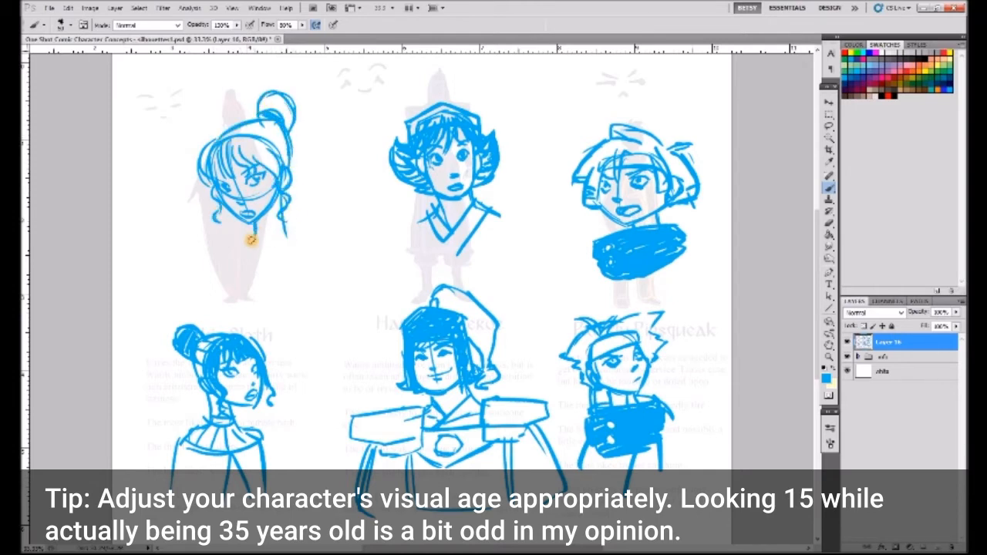
# - Draw the neck, choker line, shoulders and a wide rounded collar on the new Chic Sloth sketch
pyautogui.moveTo(251, 240); pyautogui.dragTo(204, 260)
pyautogui.moveTo(276, 224)
pyautogui.mouseDown()
pyautogui.moveTo(314, 233)
pyautogui.moveTo(333, 261)
pyautogui.mouseUp()
pyautogui.moveTo(245, 230); pyautogui.dragTo(295, 217)
pyautogui.moveTo(222, 244)
pyautogui.mouseDown()
pyautogui.moveTo(248, 281)
pyautogui.moveTo(330, 231)
pyautogui.mouseUp()
pyautogui.moveTo(309, 266); pyautogui.dragTo(323, 241)
pyautogui.moveTo(232, 241); pyautogui.dragTo(209, 250)
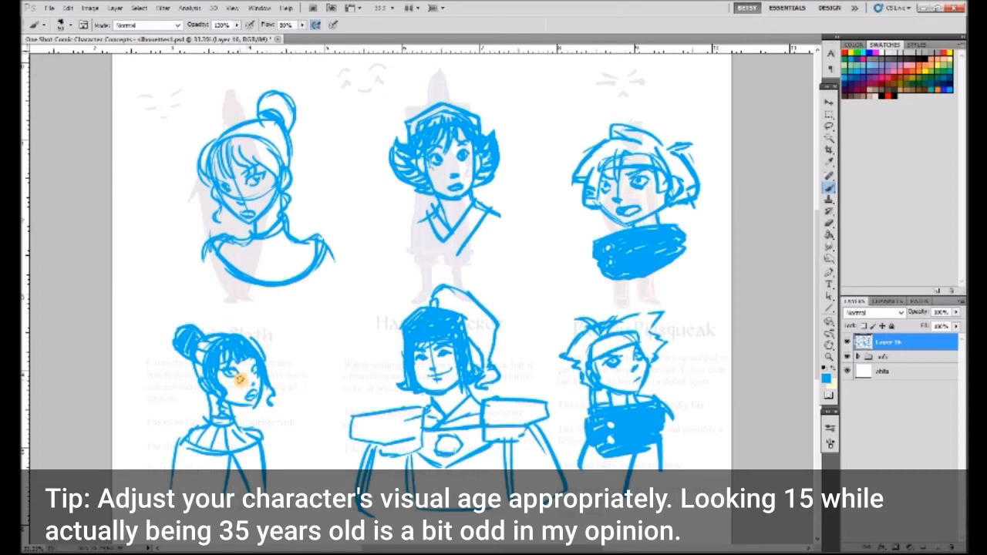
# - Erase part of the lower Happy to Serve portrait's hat and redraw it with a puffed crown above the hair
pyautogui.click(829, 223)
pyautogui.moveTo(399, 330)
pyautogui.mouseDown()
pyautogui.moveTo(429, 303)
pyautogui.moveTo(454, 309)
pyautogui.moveTo(430, 315)
pyautogui.mouseUp()
pyautogui.click(829, 188)
pyautogui.moveTo(432, 318); pyautogui.dragTo(446, 318)
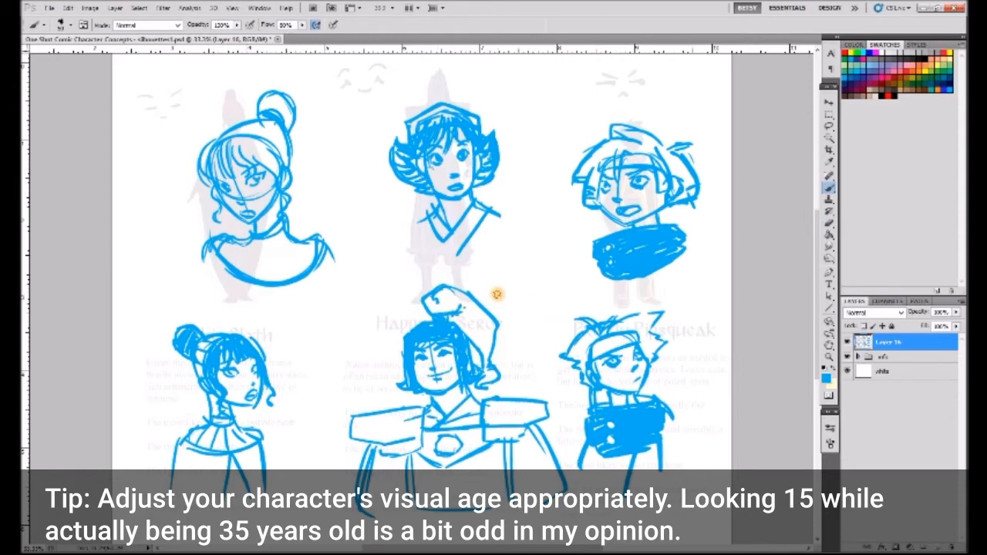
# - Add radiating pleat lines to the new Chic Sloth collar
pyautogui.moveTo(255, 239); pyautogui.dragTo(233, 264)
pyautogui.moveTo(263, 236)
pyautogui.mouseDown()
pyautogui.moveTo(264, 279)
pyautogui.moveTo(294, 273)
pyautogui.mouseUp()
pyautogui.moveTo(278, 234); pyautogui.dragTo(312, 260)
pyautogui.moveTo(252, 241); pyautogui.dragTo(217, 244)
# - Select the upper Happy to Serve head, scale it down and place it beside the lower hatted portrait
pyautogui.click(828, 127)
pyautogui.moveTo(462, 80)
pyautogui.mouseDown()
pyautogui.moveTo(498, 264)
pyautogui.moveTo(463, 81)
pyautogui.mouseUp()
pyautogui.hotkey('ctrl', 't')
pyautogui.moveTo(537, 85); pyautogui.dragTo(488, 152)
pyautogui.moveTo(422, 214); pyautogui.dragTo(359, 346)
pyautogui.press('Return')
pyautogui.hotkey('ctrl', 'd')
# - Sketch a long oval face with open eyes, a long nose and a broad smile over the Happy to Serve silhouette
pyautogui.click(829, 188)
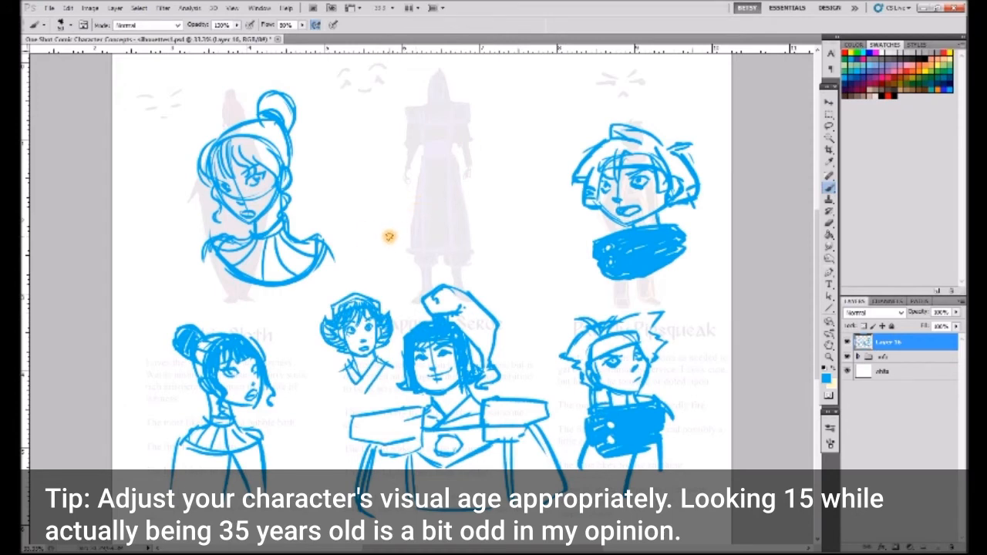
pyautogui.moveTo(411, 163)
pyautogui.mouseDown()
pyautogui.moveTo(458, 92)
pyautogui.moveTo(486, 187)
pyautogui.moveTo(432, 199)
pyautogui.moveTo(483, 188)
pyautogui.mouseUp()
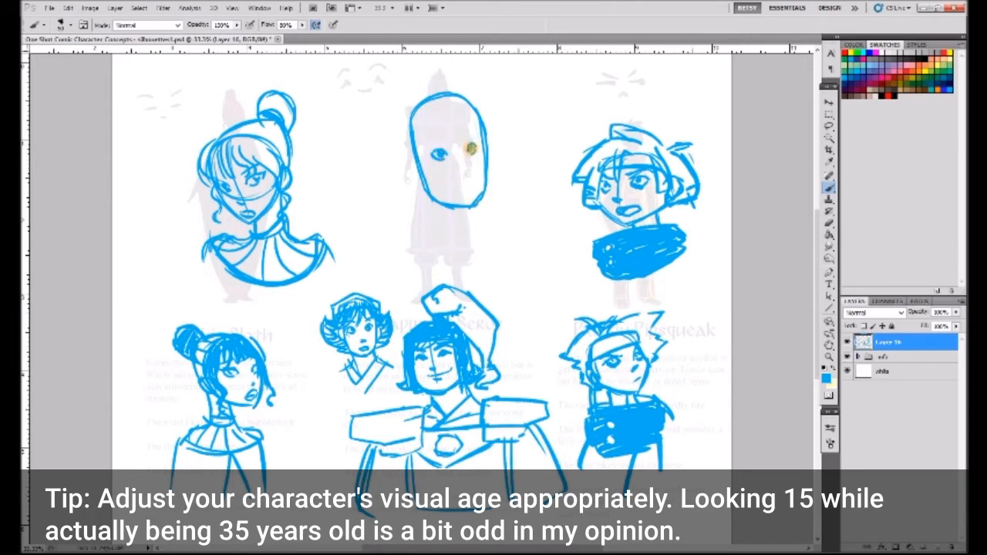
pyautogui.moveTo(447, 142); pyautogui.dragTo(451, 145)
pyautogui.moveTo(465, 141); pyautogui.dragTo(476, 145)
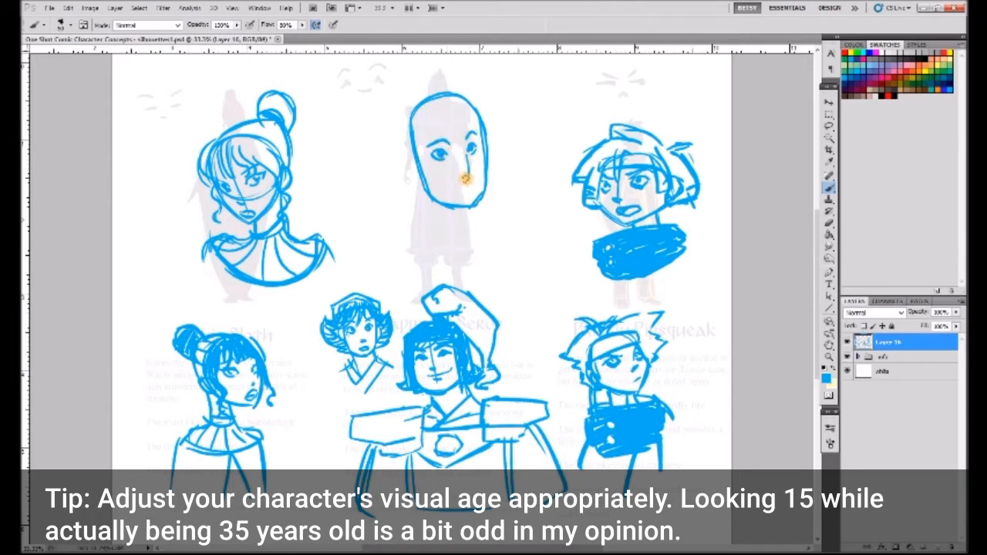
pyautogui.moveTo(465, 185)
pyautogui.mouseDown()
pyautogui.moveTo(441, 182)
pyautogui.moveTo(481, 180)
pyautogui.moveTo(478, 198)
pyautogui.mouseUp()
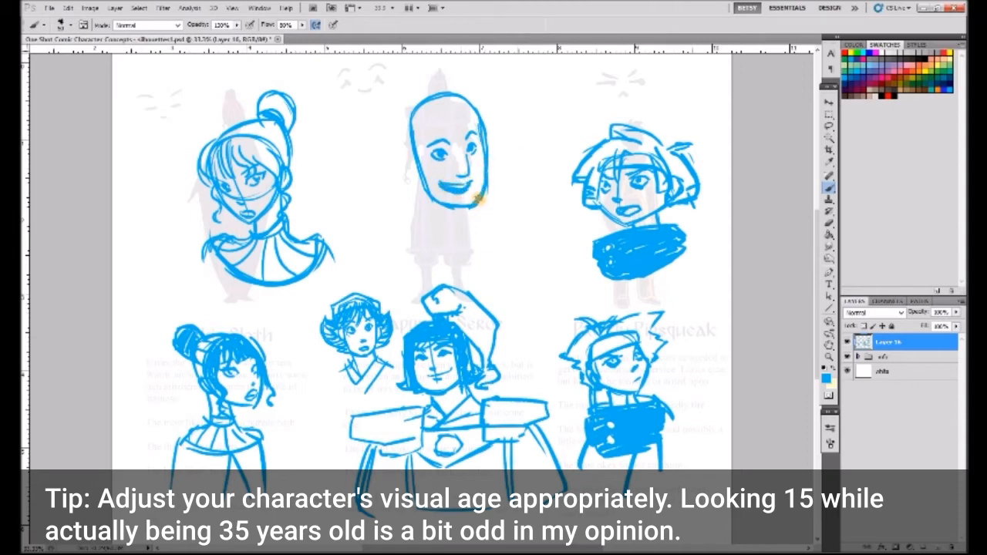
# - Add short parted bangs, an ear and flared side hair to the long smiling face
pyautogui.moveTo(450, 122); pyautogui.dragTo(432, 135)
pyautogui.moveTo(486, 114); pyautogui.dragTo(429, 130)
pyautogui.moveTo(463, 102); pyautogui.dragTo(496, 158)
pyautogui.moveTo(433, 122)
pyautogui.mouseDown()
pyautogui.moveTo(416, 162)
pyautogui.moveTo(384, 139)
pyautogui.moveTo(422, 99)
pyautogui.mouseUp()
pyautogui.moveTo(391, 120); pyautogui.dragTo(402, 154)
pyautogui.moveTo(450, 97); pyautogui.dragTo(495, 146)
# - Draw the neck, sloping shoulders and curved neckline under the long smiling face
pyautogui.moveTo(417, 182); pyautogui.dragTo(422, 232)
pyautogui.moveTo(459, 208)
pyautogui.mouseDown()
pyautogui.moveTo(472, 233)
pyautogui.moveTo(390, 246)
pyautogui.mouseUp()
pyautogui.moveTo(468, 230); pyautogui.dragTo(482, 234)
pyautogui.moveTo(387, 248); pyautogui.dragTo(463, 258)
pyautogui.moveTo(500, 232); pyautogui.dragTo(464, 256)
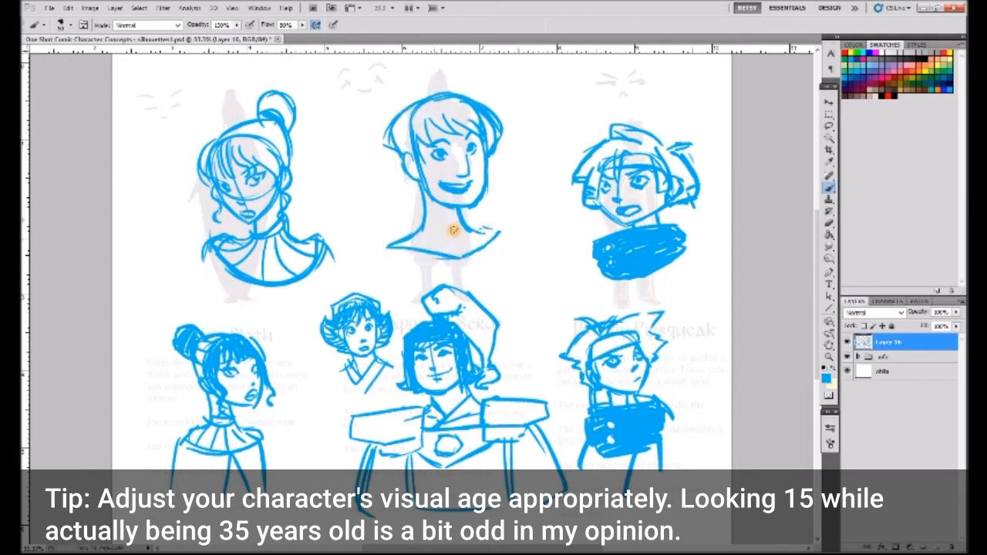
# - Shade the bun and bangs of the upper Chic Sloth head with hair strands
pyautogui.moveTo(270, 110); pyautogui.dragTo(280, 95)
pyautogui.moveTo(281, 96); pyautogui.dragTo(283, 121)
pyautogui.moveTo(288, 98); pyautogui.dragTo(285, 122)
pyautogui.moveTo(236, 142); pyautogui.dragTo(252, 164)
pyautogui.moveTo(248, 143); pyautogui.dragTo(278, 175)
pyautogui.moveTo(227, 143); pyautogui.dragTo(208, 180)
pyautogui.moveTo(207, 150); pyautogui.dragTo(204, 179)
pyautogui.moveTo(240, 139); pyautogui.dragTo(254, 163)
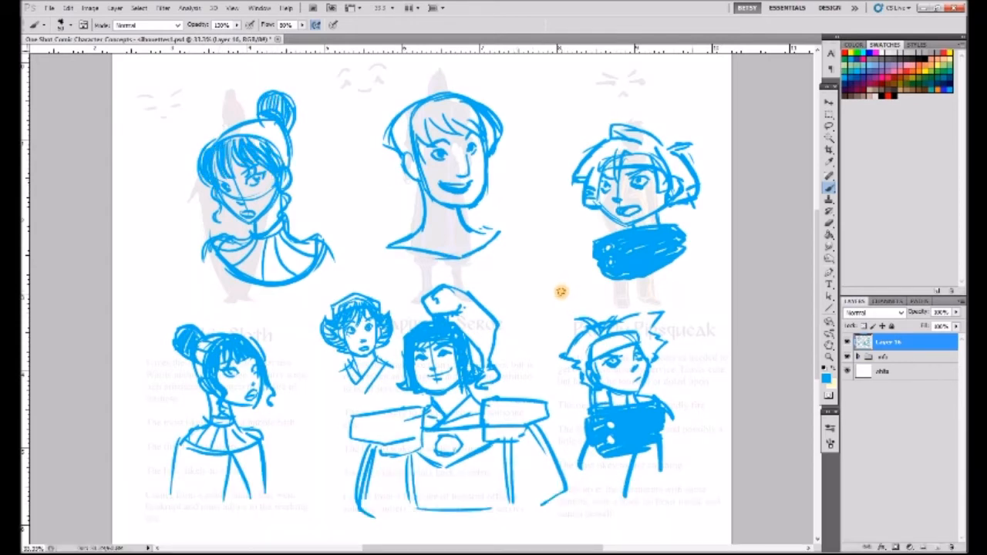
# - Erase and redraw the smiling Happy to Serve face's jaw with a slimmer, more pointed chin
pyautogui.click(831, 223)
pyautogui.moveTo(428, 187)
pyautogui.mouseDown()
pyautogui.moveTo(458, 210)
pyautogui.moveTo(492, 186)
pyautogui.moveTo(459, 176)
pyautogui.mouseUp()
pyautogui.click(829, 187)
pyautogui.click(829, 221)
pyautogui.click(830, 190)
pyautogui.click(830, 222)
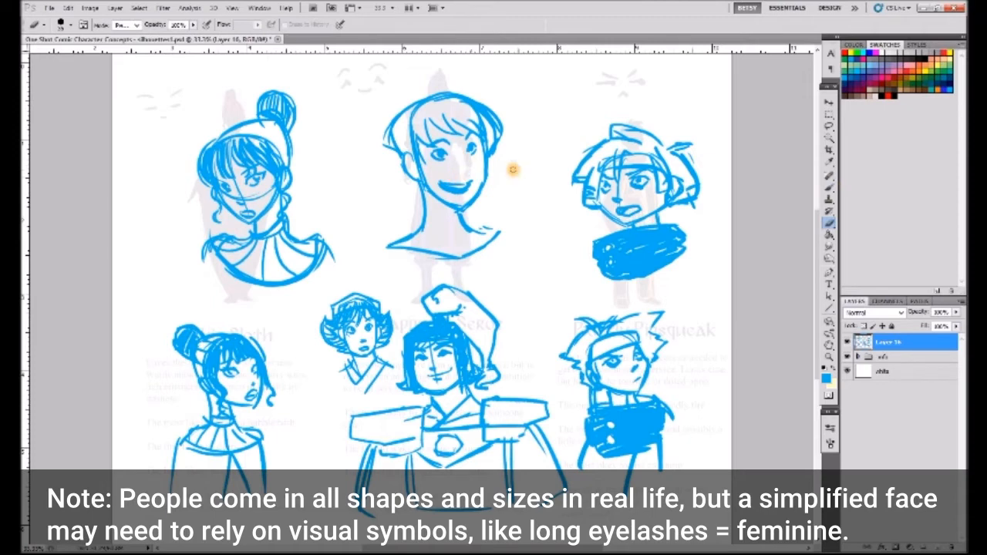
# - Refine the upper Happy to Serve face's eyes with eyelashes and add a hair line in front of the ear
pyautogui.press('b')
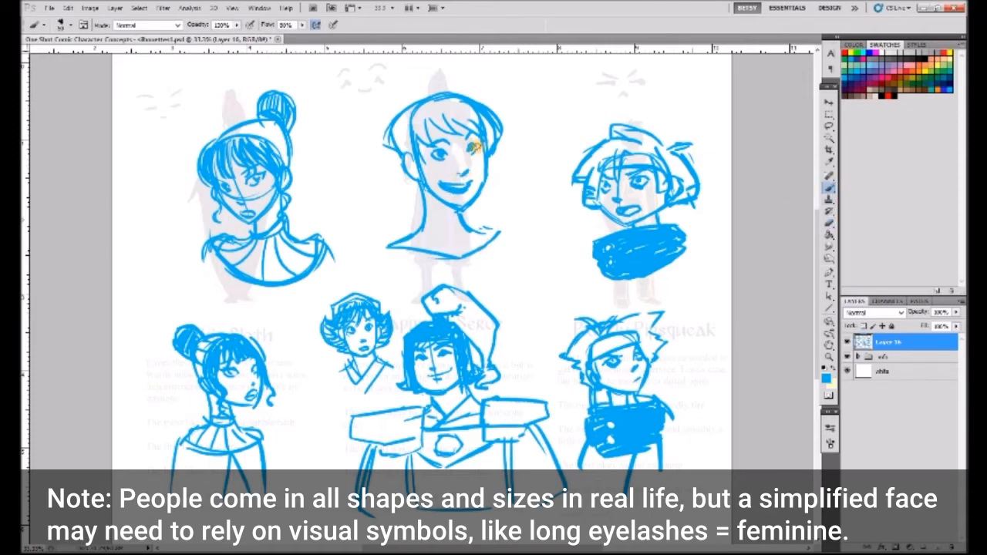
pyautogui.click(827, 222)
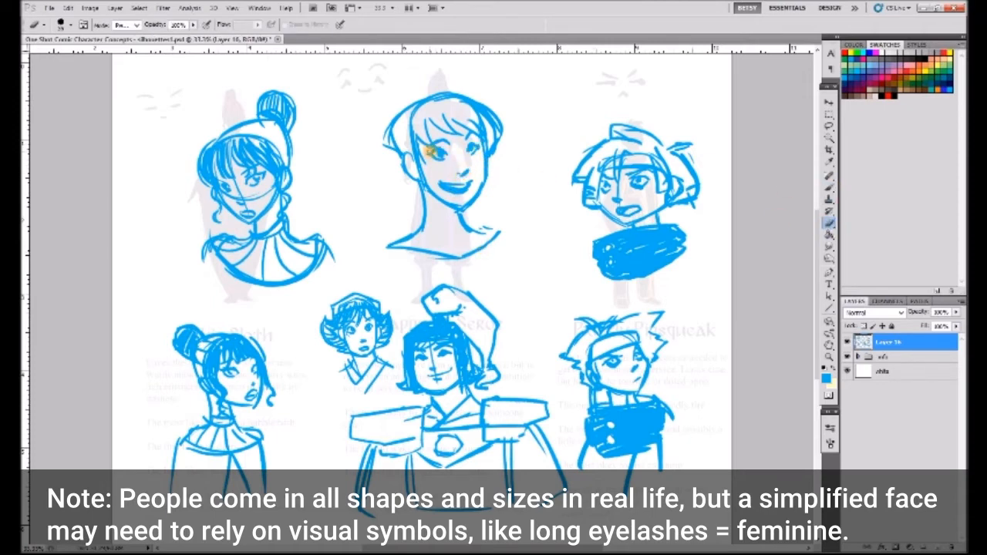
pyautogui.press('b')
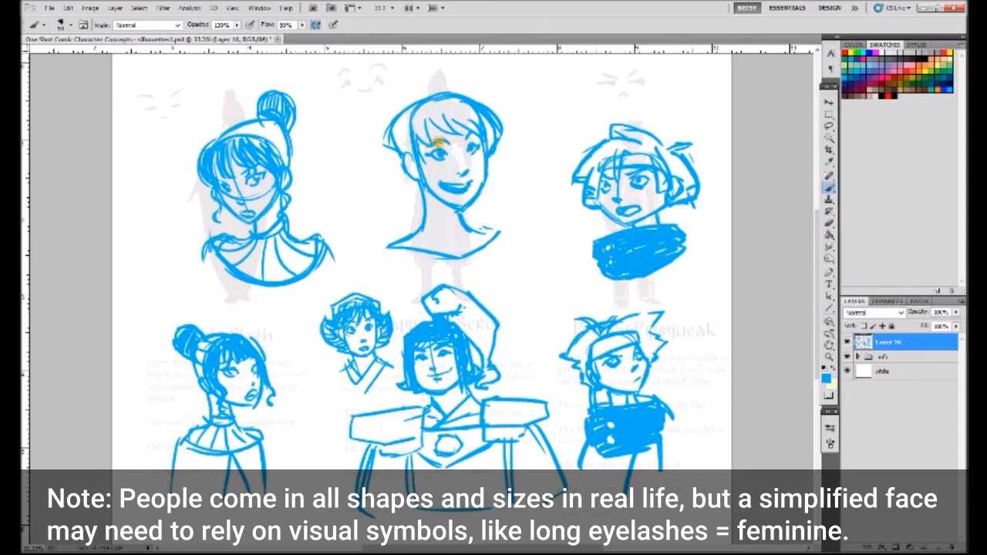
pyautogui.moveTo(385, 137); pyautogui.dragTo(400, 176)
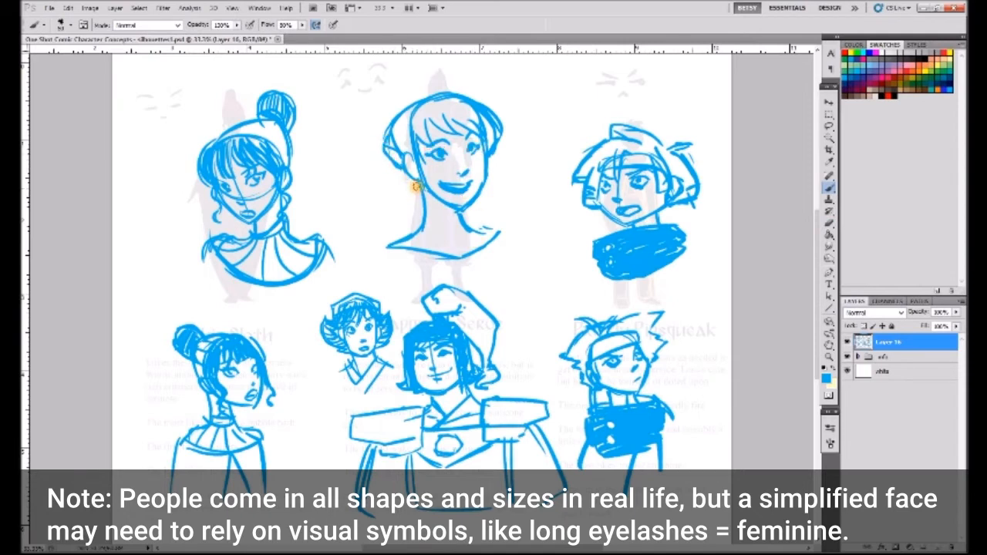
# - Draw a V-shaped collar and broad angular shoulder pads on the upper Happy to Serve bust
pyautogui.moveTo(417, 224); pyautogui.dragTo(467, 258)
pyautogui.moveTo(482, 221); pyautogui.dragTo(495, 224)
pyautogui.moveTo(407, 236); pyautogui.dragTo(334, 254)
pyautogui.moveTo(411, 241); pyautogui.dragTo(418, 270)
pyautogui.moveTo(333, 251); pyautogui.dragTo(337, 280)
pyautogui.moveTo(337, 280); pyautogui.dragTo(371, 288)
pyautogui.moveTo(475, 230); pyautogui.dragTo(505, 270)
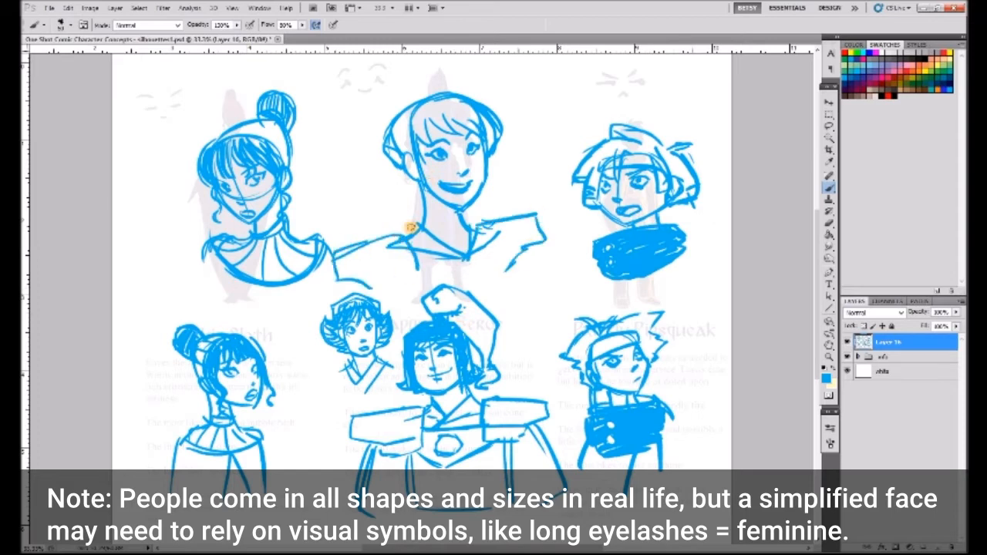
# - Erase the construction lines across the upper Chic Sloth face and touch up its features
pyautogui.press('e')
pyautogui.moveTo(241, 199)
pyautogui.mouseDown()
pyautogui.moveTo(255, 206)
pyautogui.moveTo(267, 176)
pyautogui.mouseUp()
pyautogui.click(829, 187)
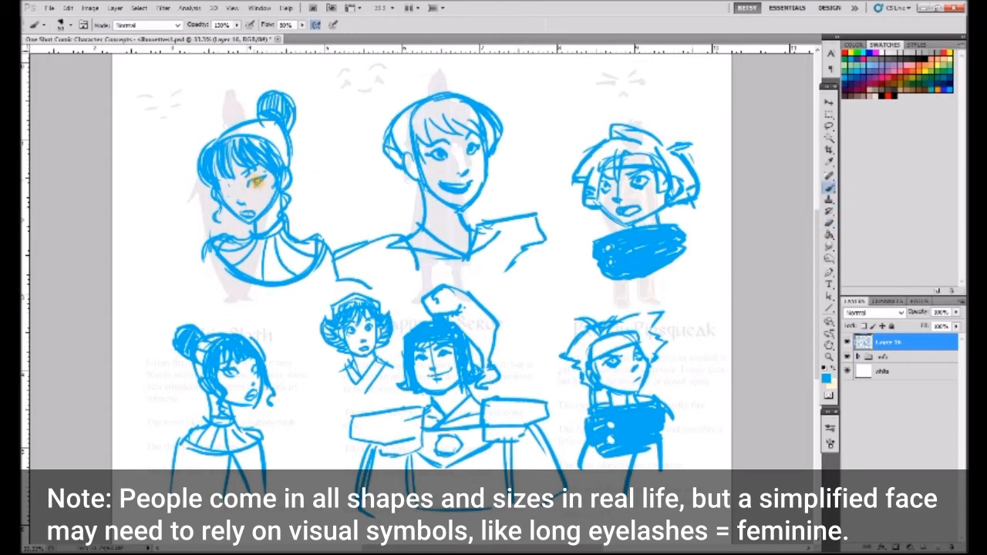
# - Erase and redraw the nose and near eye of the upper Prickly Pipsqueak face
pyautogui.press('e')
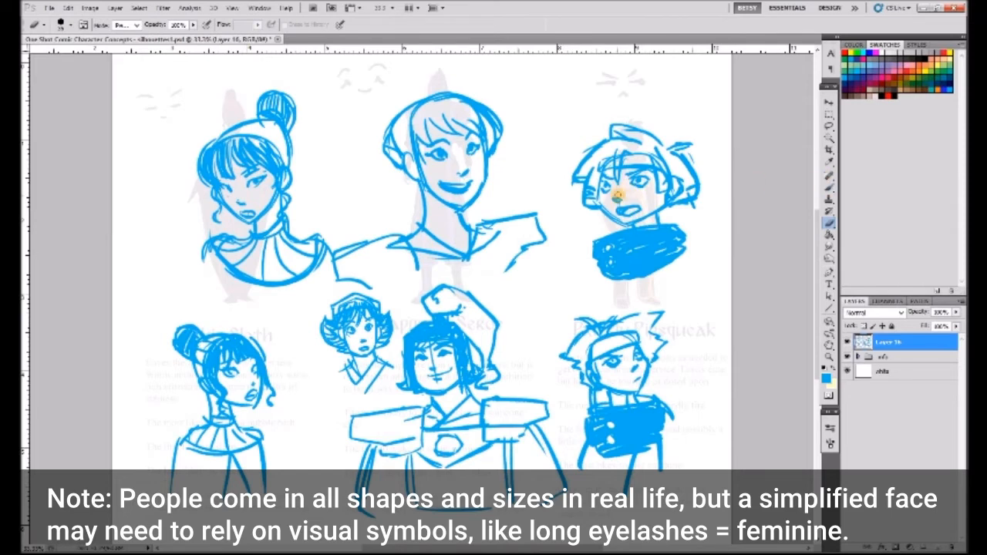
pyautogui.press('b')
pyautogui.moveTo(626, 181); pyautogui.dragTo(611, 186)
pyautogui.moveTo(622, 183); pyautogui.dragTo(628, 180)
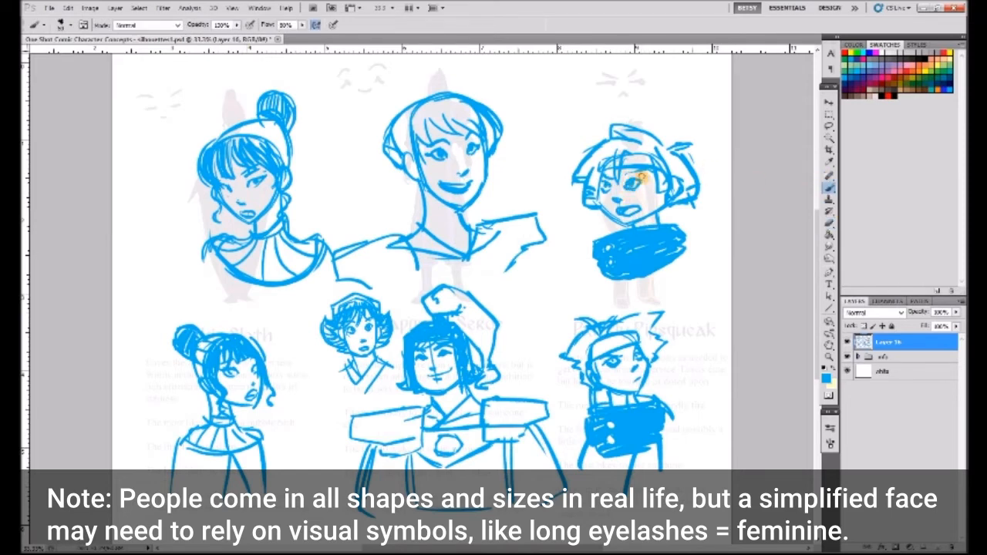
# - Delete the upper Prickly Pipsqueak portrait, leaving its lower alternative
pyautogui.press('l')
pyautogui.moveTo(609, 108)
pyautogui.mouseDown()
pyautogui.moveTo(702, 103)
pyautogui.moveTo(572, 179)
pyautogui.mouseUp()
pyautogui.press('Delete')
pyautogui.press('b')
pyautogui.moveTo(650, 132)
pyautogui.mouseDown()
pyautogui.moveTo(591, 138)
pyautogui.moveTo(597, 192)
pyautogui.moveTo(610, 202)
pyautogui.moveTo(661, 171)
pyautogui.mouseUp()
pyautogui.moveTo(619, 128)
pyautogui.mouseDown()
pyautogui.moveTo(610, 195)
pyautogui.moveTo(592, 155)
pyautogui.moveTo(638, 155)
pyautogui.mouseUp()
pyautogui.moveTo(647, 134)
pyautogui.mouseDown()
pyautogui.moveTo(643, 177)
pyautogui.moveTo(623, 159)
pyautogui.mouseUp()
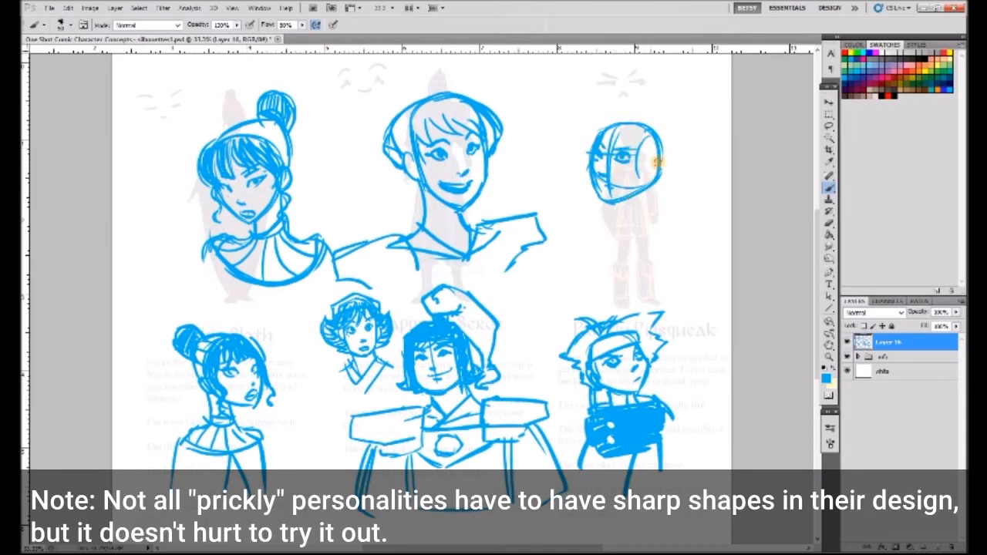
pyautogui.moveTo(642, 185)
pyautogui.mouseDown()
pyautogui.moveTo(653, 154)
pyautogui.moveTo(681, 183)
pyautogui.mouseUp()
pyautogui.moveTo(621, 108)
pyautogui.mouseDown()
pyautogui.moveTo(586, 118)
pyautogui.moveTo(585, 165)
pyautogui.moveTo(689, 155)
pyautogui.moveTo(628, 217)
pyautogui.moveTo(635, 243)
pyautogui.mouseUp()
pyautogui.click(830, 127)
pyautogui.moveTo(600, 85)
pyautogui.mouseDown()
pyautogui.moveTo(736, 168)
pyautogui.moveTo(639, 64)
pyautogui.mouseUp()
pyautogui.press('Delete')
pyautogui.hotkey('ctrl', 'd')
pyautogui.click(828, 188)
# - Erase the stray inner lines from the side hair of the upper Happy to Serve portrait
pyautogui.press('e')
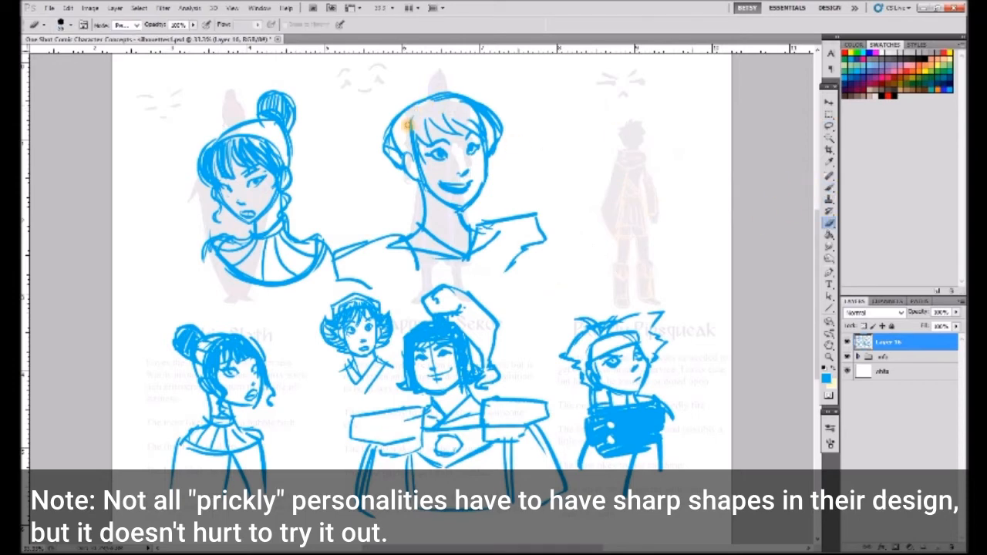
pyautogui.moveTo(410, 150); pyautogui.dragTo(392, 138)
pyautogui.moveTo(470, 109)
pyautogui.mouseDown()
pyautogui.moveTo(476, 137)
pyautogui.moveTo(458, 106)
pyautogui.moveTo(485, 117)
pyautogui.mouseUp()
pyautogui.click(828, 188)
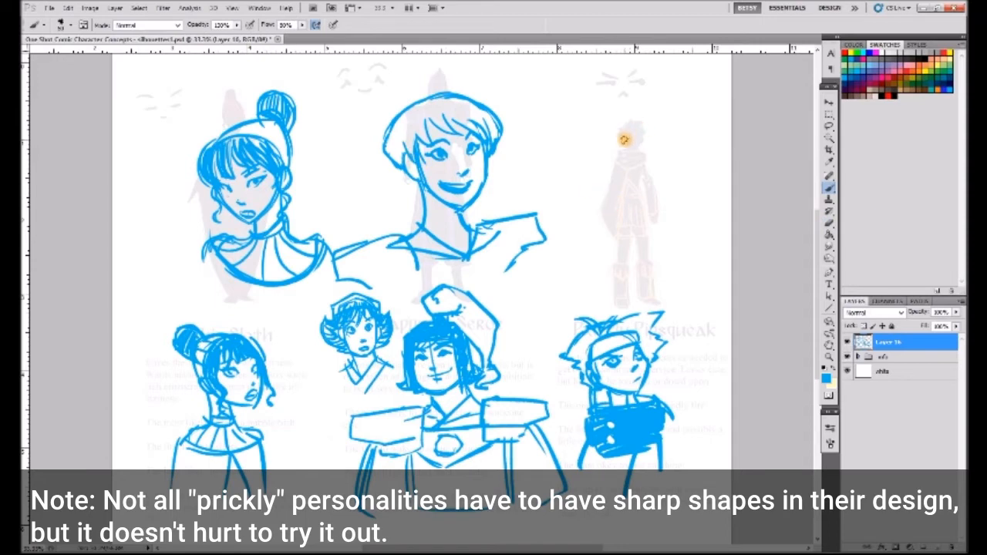
pyautogui.press('e')
pyautogui.press('b')
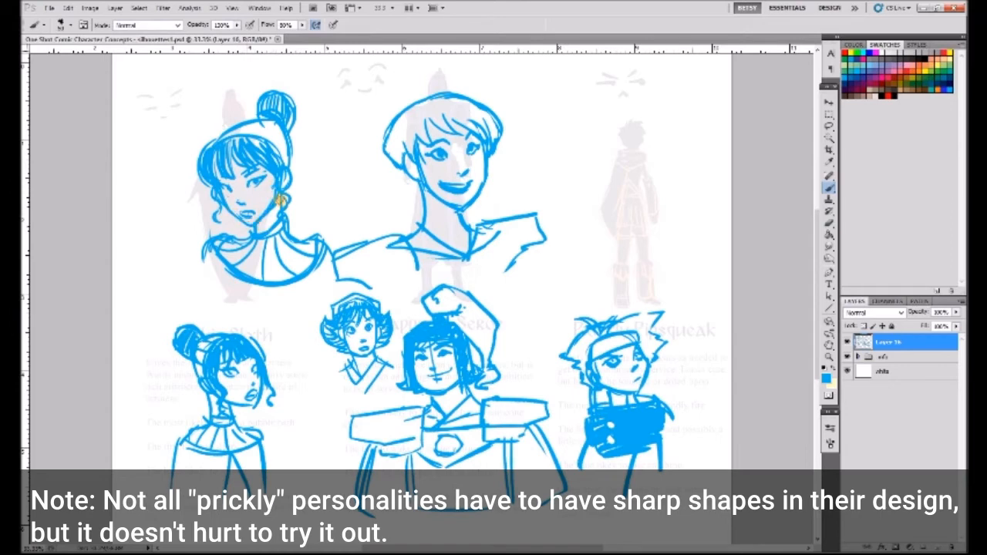
pyautogui.moveTo(626, 128)
pyautogui.mouseDown()
pyautogui.moveTo(590, 143)
pyautogui.moveTo(629, 128)
pyautogui.moveTo(646, 202)
pyautogui.mouseUp()
pyautogui.press('e')
pyautogui.press('b')
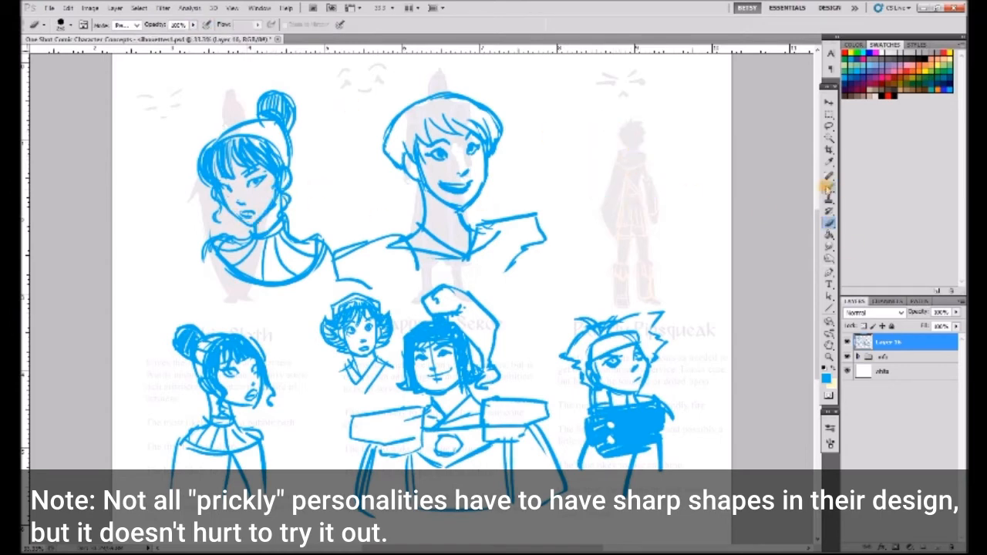
# - Sketch a light round head with guidelines and scowling eyes over the Prickly Pipsqueak silhouette
pyautogui.moveTo(620, 132)
pyautogui.mouseDown()
pyautogui.moveTo(652, 132)
pyautogui.moveTo(592, 196)
pyautogui.mouseUp()
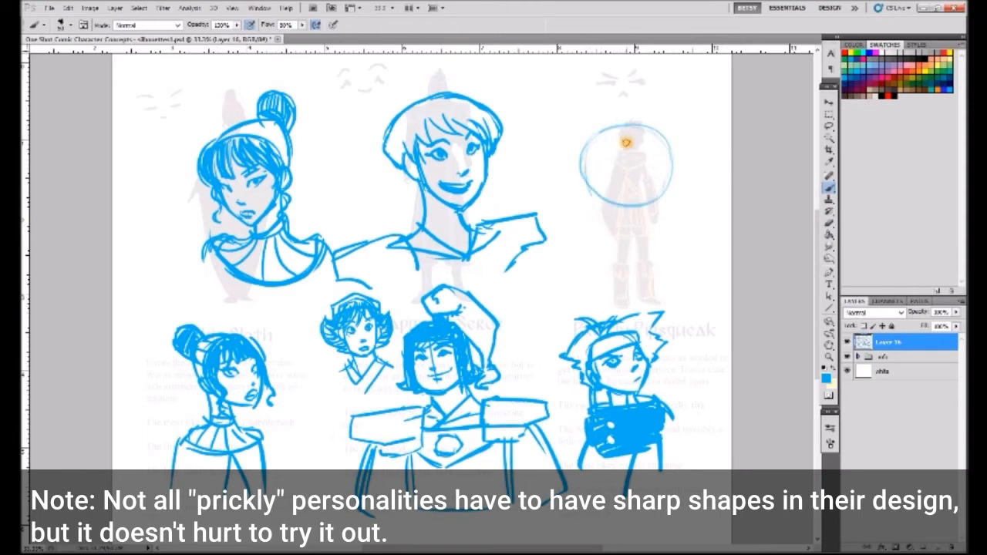
pyautogui.moveTo(583, 154)
pyautogui.mouseDown()
pyautogui.moveTo(624, 216)
pyautogui.moveTo(665, 190)
pyautogui.mouseUp()
pyautogui.moveTo(612, 128); pyautogui.dragTo(603, 225)
pyautogui.moveTo(588, 184)
pyautogui.mouseDown()
pyautogui.moveTo(646, 182)
pyautogui.moveTo(606, 173)
pyautogui.moveTo(592, 185)
pyautogui.mouseUp()
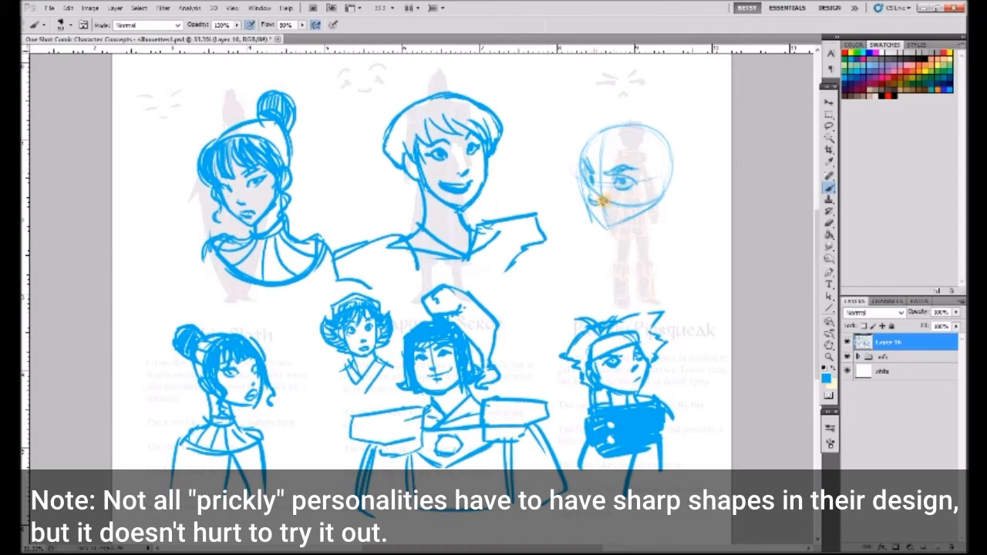
# - Draw the pointed jaw, neck and wide draped cowl below the new Prickly Pipsqueak face
pyautogui.moveTo(606, 230); pyautogui.dragTo(652, 185)
pyautogui.moveTo(581, 174)
pyautogui.mouseDown()
pyautogui.moveTo(584, 214)
pyautogui.moveTo(606, 229)
pyautogui.mouseUp()
pyautogui.moveTo(652, 179)
pyautogui.mouseDown()
pyautogui.moveTo(663, 235)
pyautogui.moveTo(676, 249)
pyautogui.mouseUp()
pyautogui.moveTo(593, 228); pyautogui.dragTo(584, 255)
pyautogui.moveTo(585, 255); pyautogui.dragTo(676, 248)
pyautogui.moveTo(681, 219); pyautogui.dragTo(691, 247)
pyautogui.moveTo(590, 229); pyautogui.dragTo(573, 268)
pyautogui.moveTo(574, 269); pyautogui.dragTo(595, 311)
pyautogui.moveTo(689, 254); pyautogui.dragTo(623, 300)
# - Draw choppy bangs and wild, spiky hair around the new Prickly Pipsqueak head
pyautogui.moveTo(586, 122)
pyautogui.mouseDown()
pyautogui.moveTo(596, 148)
pyautogui.moveTo(654, 159)
pyautogui.moveTo(594, 164)
pyautogui.moveTo(634, 153)
pyautogui.mouseUp()
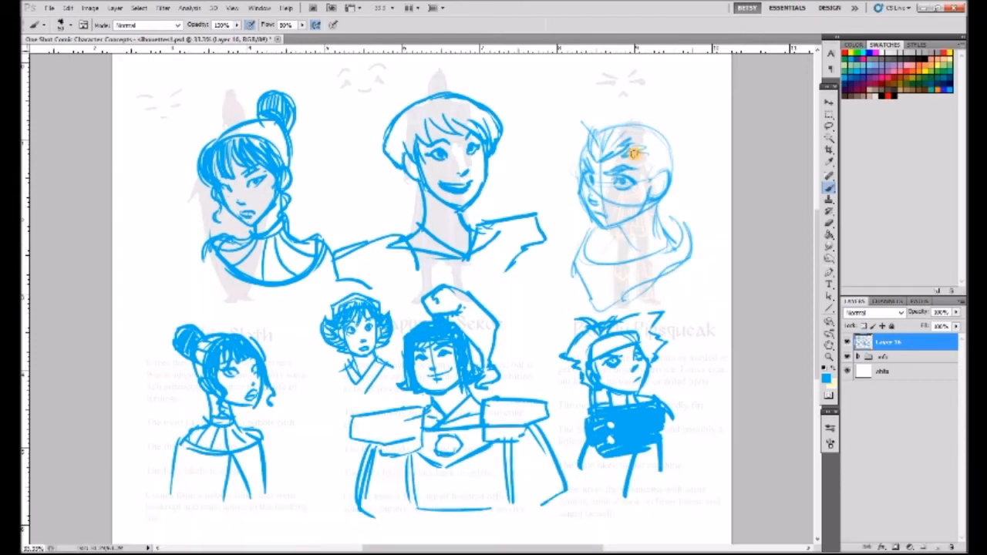
pyautogui.press('b')
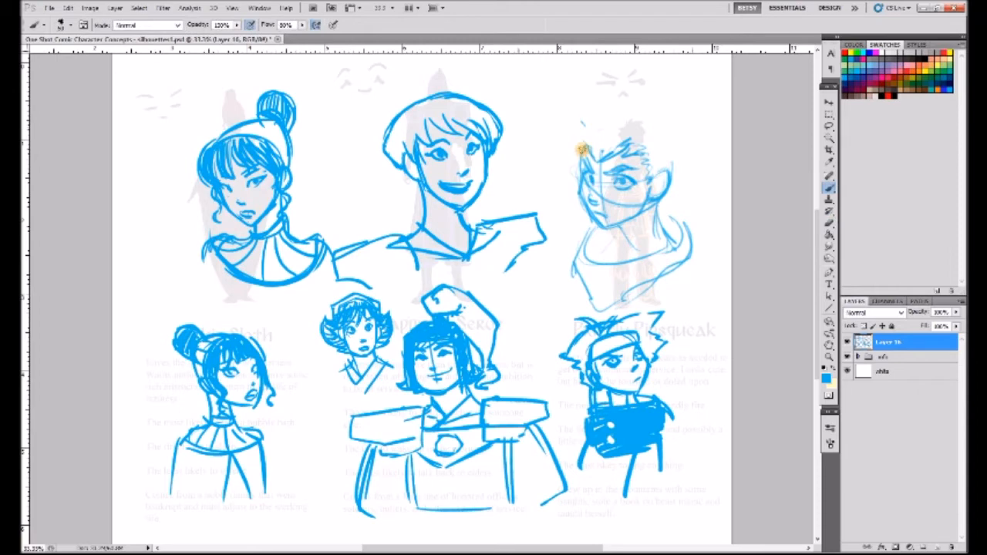
pyautogui.moveTo(635, 144); pyautogui.dragTo(641, 180)
pyautogui.moveTo(592, 133); pyautogui.dragTo(583, 157)
pyautogui.moveTo(669, 136)
pyautogui.mouseDown()
pyautogui.moveTo(682, 175)
pyautogui.moveTo(634, 100)
pyautogui.moveTo(561, 135)
pyautogui.moveTo(577, 189)
pyautogui.moveTo(556, 124)
pyautogui.moveTo(656, 116)
pyautogui.mouseUp()
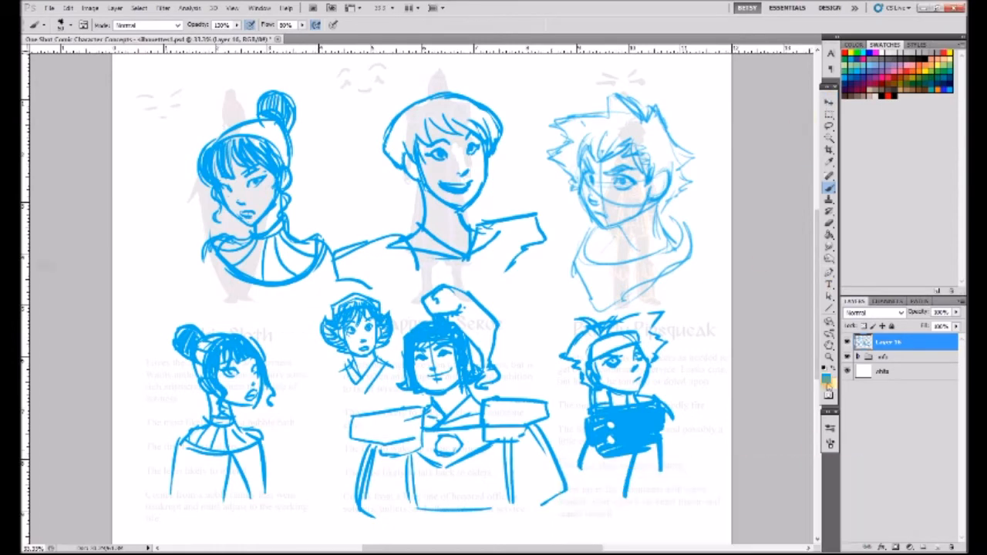
# - Scale all the blue portraits down into the lower middle of the page and hide the info layer group
pyautogui.click(829, 103)
pyautogui.moveTo(691, 91)
pyautogui.mouseDown()
pyautogui.moveTo(504, 304)
pyautogui.moveTo(446, 340)
pyautogui.mouseUp()
pyautogui.moveTo(419, 348); pyautogui.dragTo(557, 347)
pyautogui.press('Return')
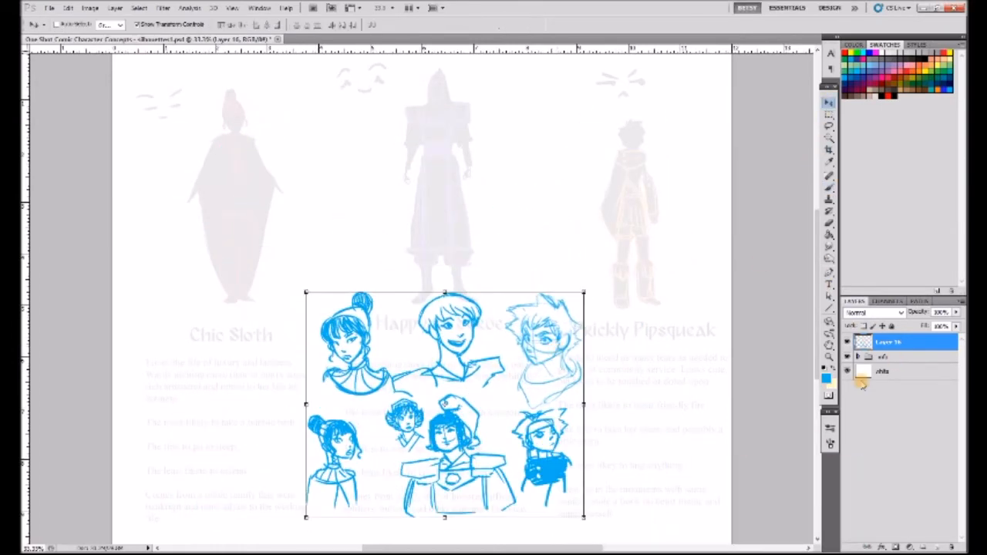
pyautogui.click(847, 357)
# - Sketch another round head with frowning eyes in the cleared space above the Prickly Pipsqueak portraits
pyautogui.click(829, 188)
pyautogui.moveTo(609, 110)
pyautogui.mouseDown()
pyautogui.moveTo(558, 140)
pyautogui.moveTo(619, 195)
pyautogui.moveTo(609, 109)
pyautogui.mouseUp()
pyautogui.moveTo(617, 148); pyautogui.dragTo(616, 158)
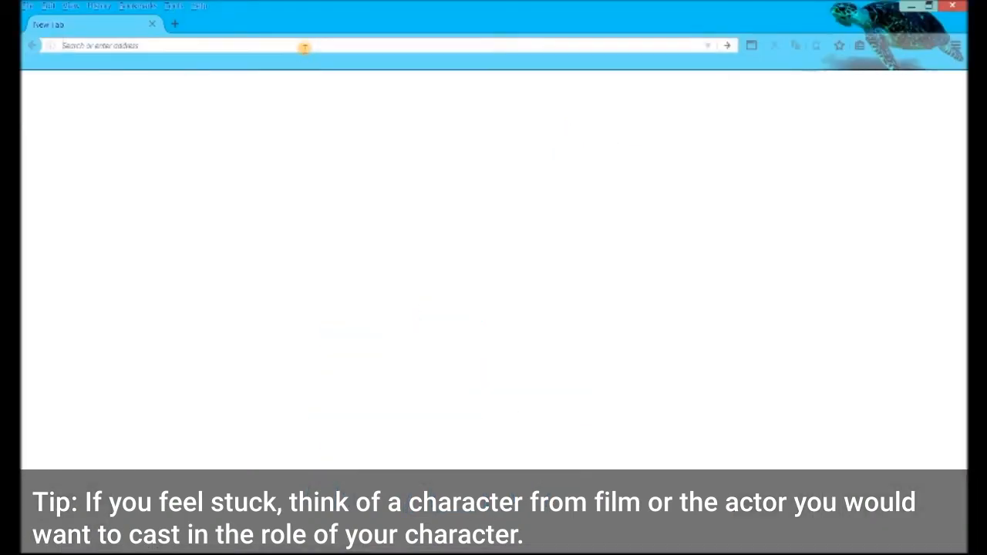
# - In the web browser, search images for "newsies brooklyn" and preview close-ups of the boy in the flat cap
pyautogui.write('newsies brooklyn')
pyautogui.press('Return')
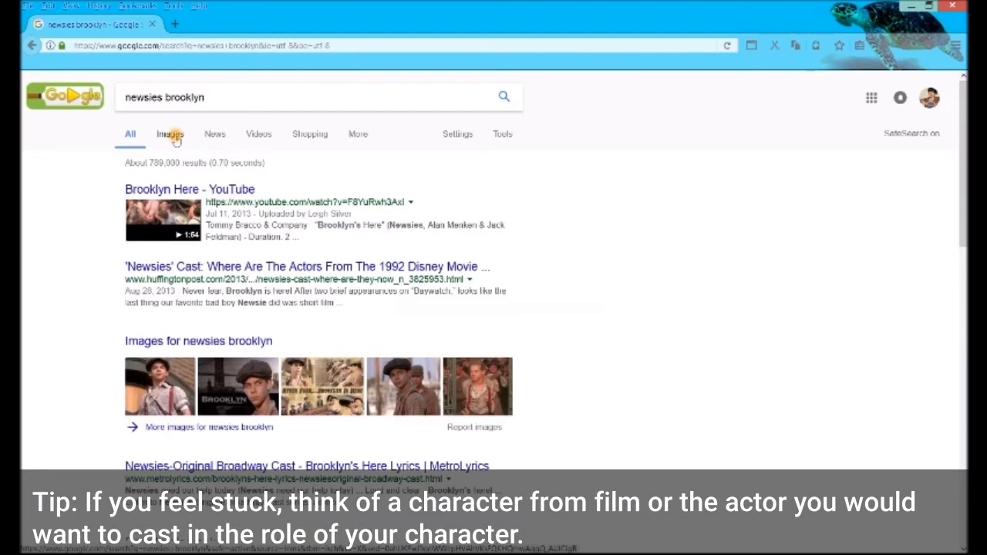
pyautogui.click(170, 134)
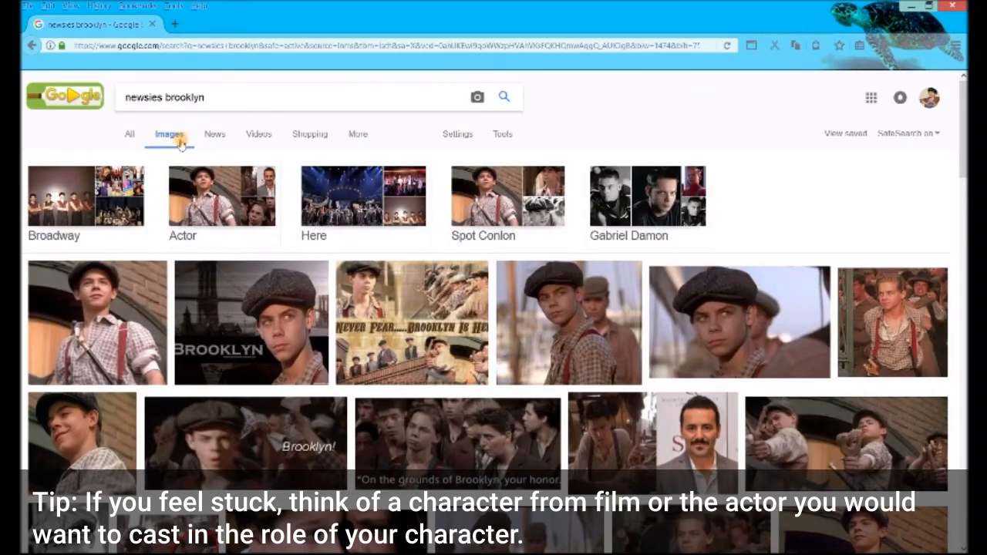
pyautogui.click(810, 300)
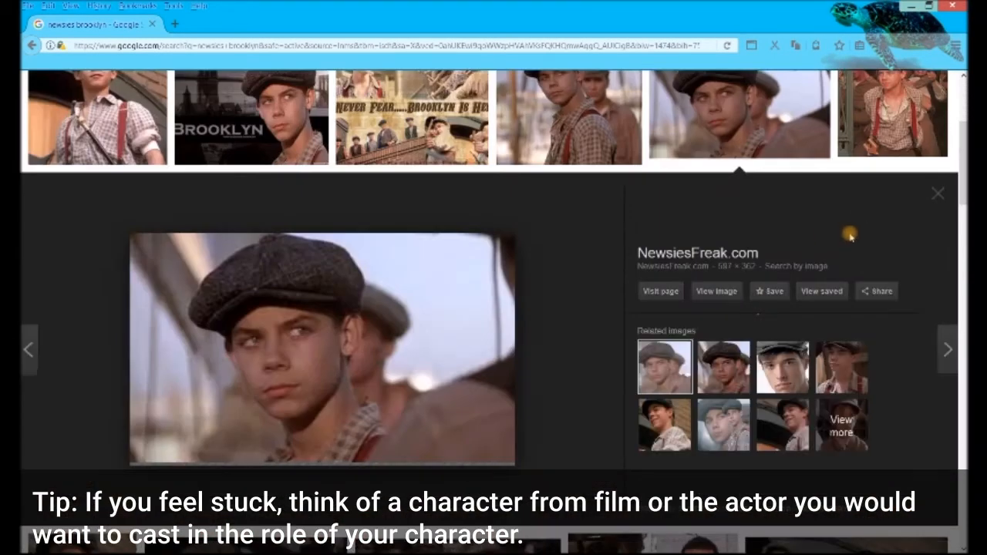
pyautogui.click(838, 363)
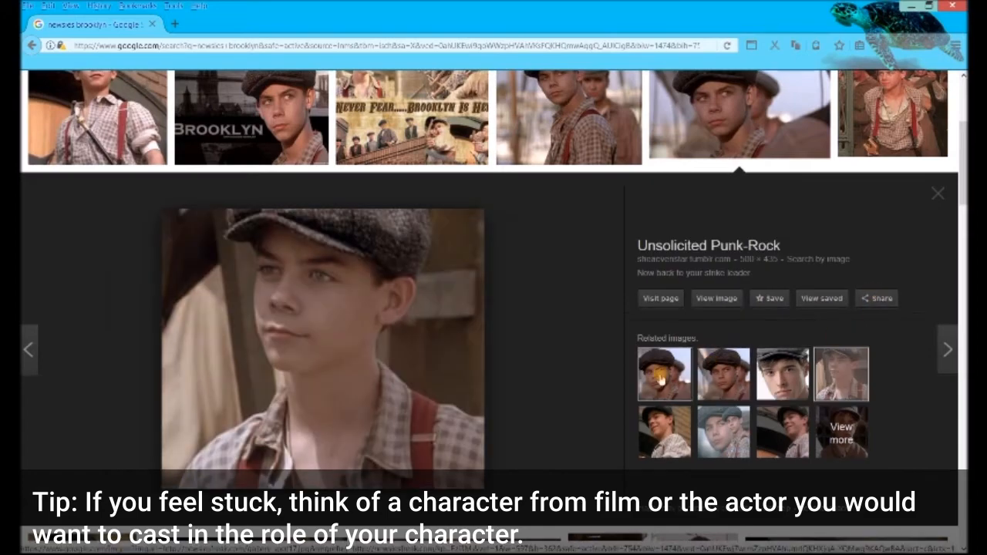
# - Copy the flat-capped boy's harbour close-up and paste it into the Photoshop drawing
pyautogui.click(704, 364)
pyautogui.rightClick(370, 352)
pyautogui.rightClick(372, 377)
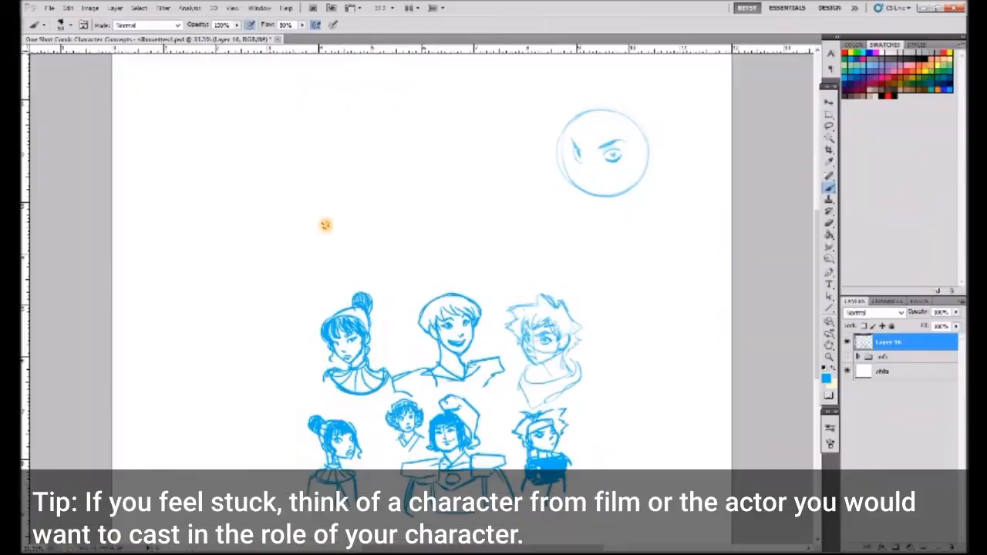
pyautogui.hotkey('ctrl', 'v')
# - Shrink the pasted reference photo and place it above the small portraits, beside the new round head
pyautogui.click(829, 102)
pyautogui.moveTo(454, 253); pyautogui.dragTo(473, 75)
pyautogui.moveTo(390, 152); pyautogui.dragTo(259, 282)
pyautogui.press('Return')
# - Draw an angular cheek and jaw, an ear and long pointed bangs on the new round head
pyautogui.click(829, 188)
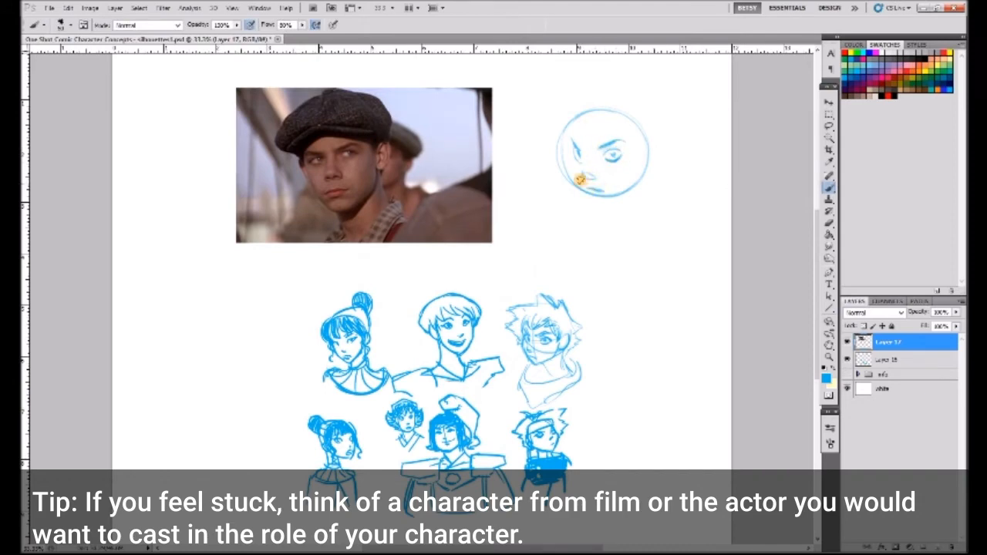
pyautogui.moveTo(569, 139); pyautogui.dragTo(573, 171)
pyautogui.moveTo(601, 205); pyautogui.dragTo(640, 182)
pyautogui.moveTo(568, 142)
pyautogui.mouseDown()
pyautogui.moveTo(568, 174)
pyautogui.moveTo(595, 209)
pyautogui.mouseUp()
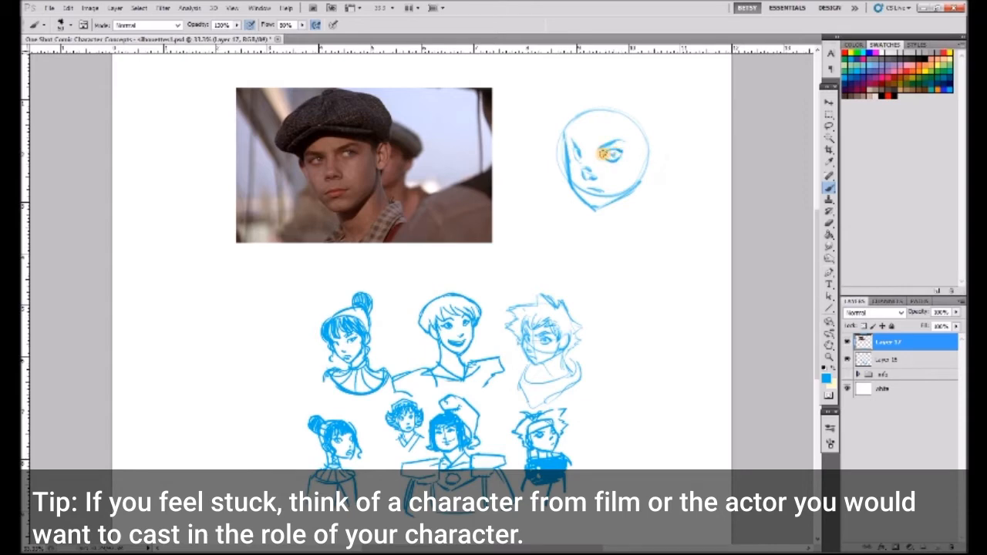
pyautogui.moveTo(590, 153)
pyautogui.mouseDown()
pyautogui.moveTo(619, 128)
pyautogui.moveTo(631, 163)
pyautogui.mouseUp()
pyautogui.moveTo(638, 164)
pyautogui.mouseDown()
pyautogui.moveTo(646, 157)
pyautogui.moveTo(646, 180)
pyautogui.mouseUp()
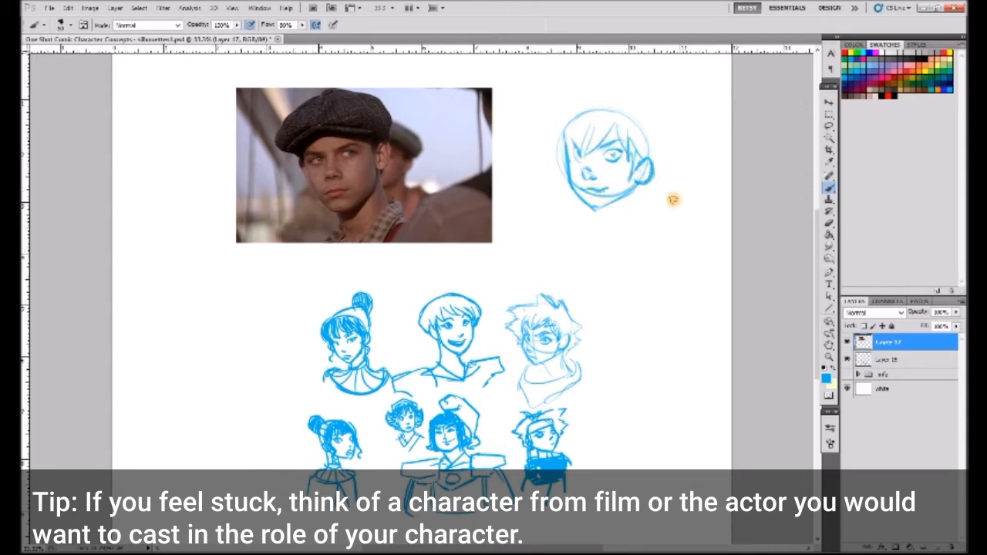
# - Add loose outer hair gathered at the nape and a draped scarf below the new head
pyautogui.moveTo(579, 112); pyautogui.dragTo(566, 176)
pyautogui.moveTo(634, 116)
pyautogui.mouseDown()
pyautogui.moveTo(663, 134)
pyautogui.moveTo(661, 182)
pyautogui.moveTo(648, 200)
pyautogui.moveTo(543, 125)
pyautogui.moveTo(540, 150)
pyautogui.mouseUp()
pyautogui.moveTo(608, 216)
pyautogui.mouseDown()
pyautogui.moveTo(617, 233)
pyautogui.moveTo(569, 247)
pyautogui.moveTo(648, 203)
pyautogui.moveTo(591, 260)
pyautogui.moveTo(657, 229)
pyautogui.mouseUp()
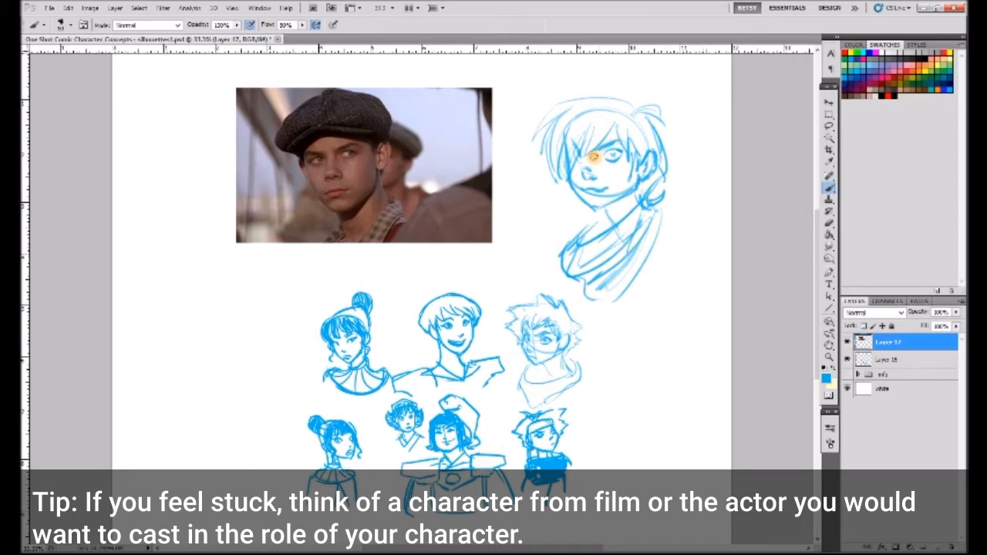
pyautogui.press('e')
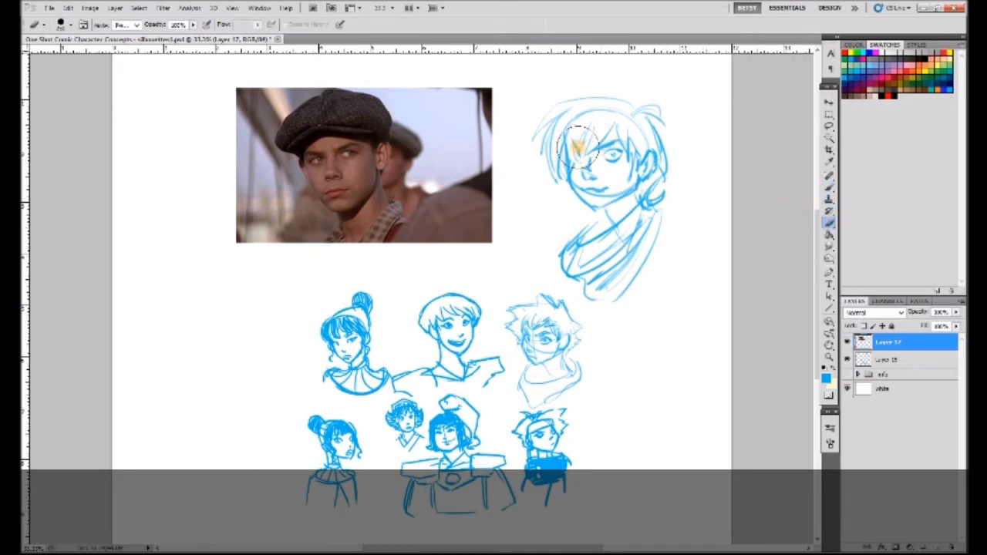
pyautogui.hotkey('ctrl', 'e')
pyautogui.click(828, 184)
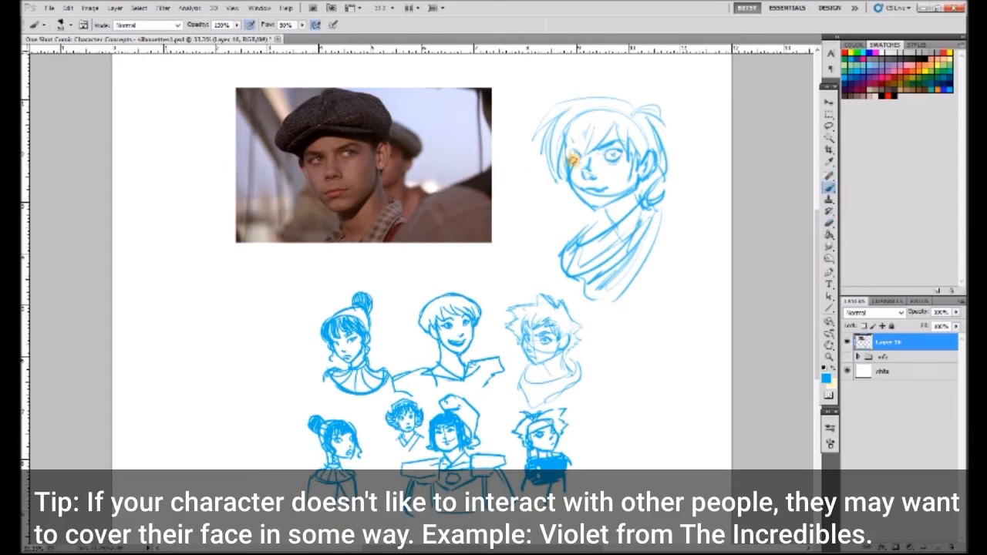
pyautogui.click(829, 223)
pyautogui.moveTo(572, 145)
pyautogui.mouseDown()
pyautogui.moveTo(595, 123)
pyautogui.moveTo(573, 179)
pyautogui.mouseUp()
pyautogui.click(829, 188)
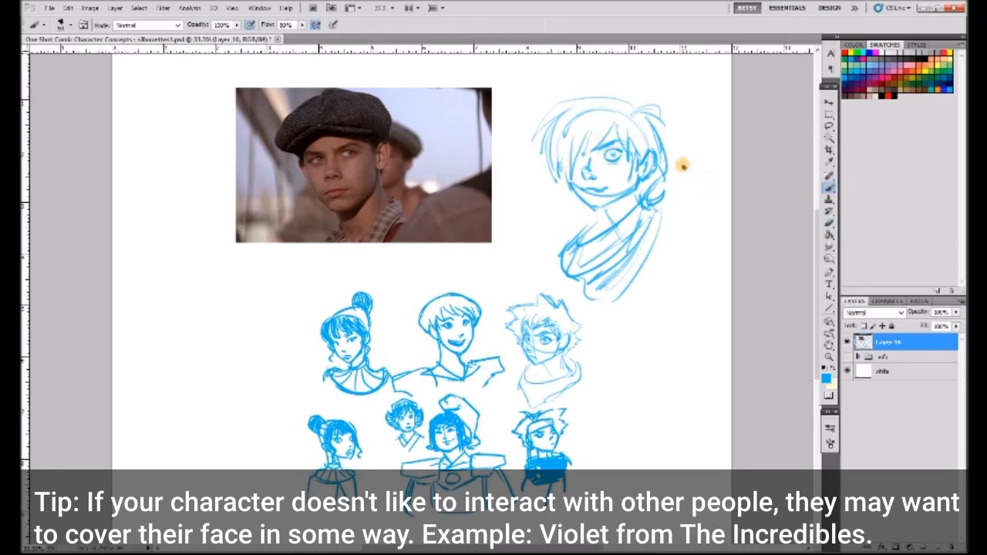
pyautogui.hotkey('ctrl', 'alt', 'z')
pyautogui.hotkey('ctrl', 'alt', 'z')
pyautogui.hotkey('ctrl', 'shift', 'alt', 'n')
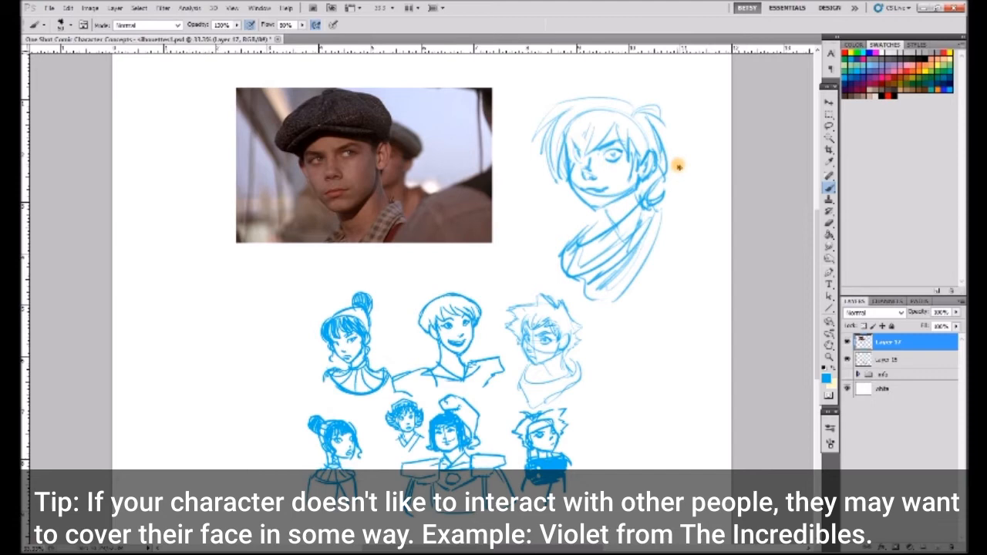
# - Merge the active layer down and clean up the new portrait's eye-covering bangs, neck and scarf folds
pyautogui.hotkey('ctrl', 'e')
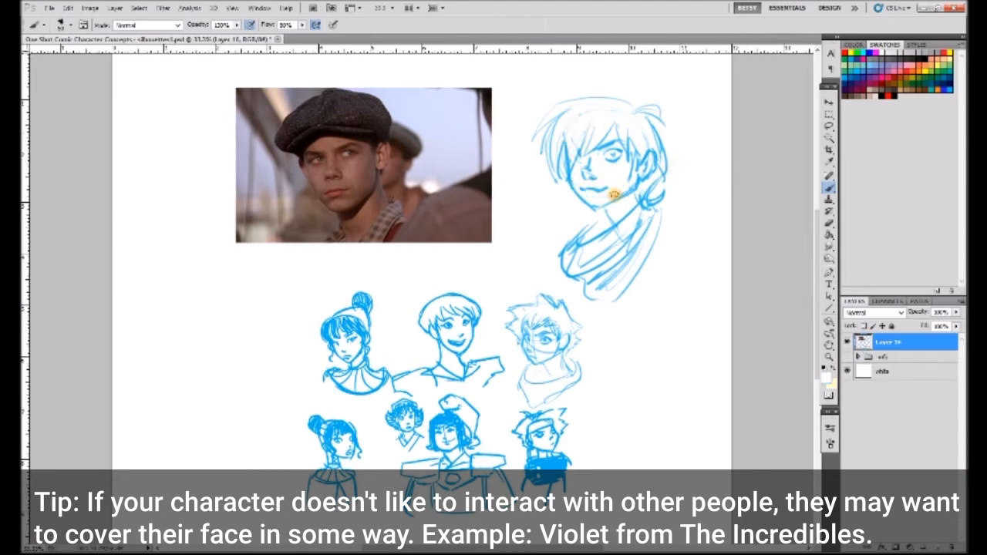
pyautogui.keyDown('alt'); pyautogui.click(635, 176); pyautogui.keyUp('alt')
pyautogui.moveTo(616, 208)
pyautogui.mouseDown()
pyautogui.moveTo(623, 204)
pyautogui.moveTo(652, 241)
pyautogui.moveTo(617, 297)
pyautogui.mouseUp()
# - Delete the reference photo from the page and clear the selection
pyautogui.click(829, 115)
pyautogui.moveTo(221, 80); pyautogui.dragTo(512, 258)
pyautogui.press('Delete')
pyautogui.hotkey('ctrl', 'd')
# - Try a round head with a squared jaw and half-lidded eye in the page's empty left area, and delete the sketch
pyautogui.click(829, 189)
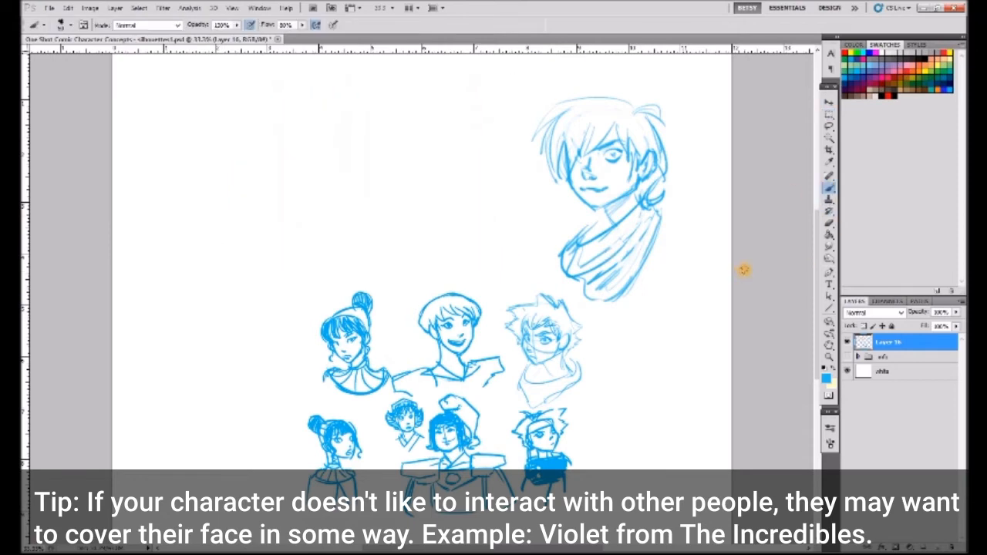
pyautogui.moveTo(199, 182)
pyautogui.mouseDown()
pyautogui.moveTo(239, 122)
pyautogui.moveTo(279, 228)
pyautogui.mouseUp()
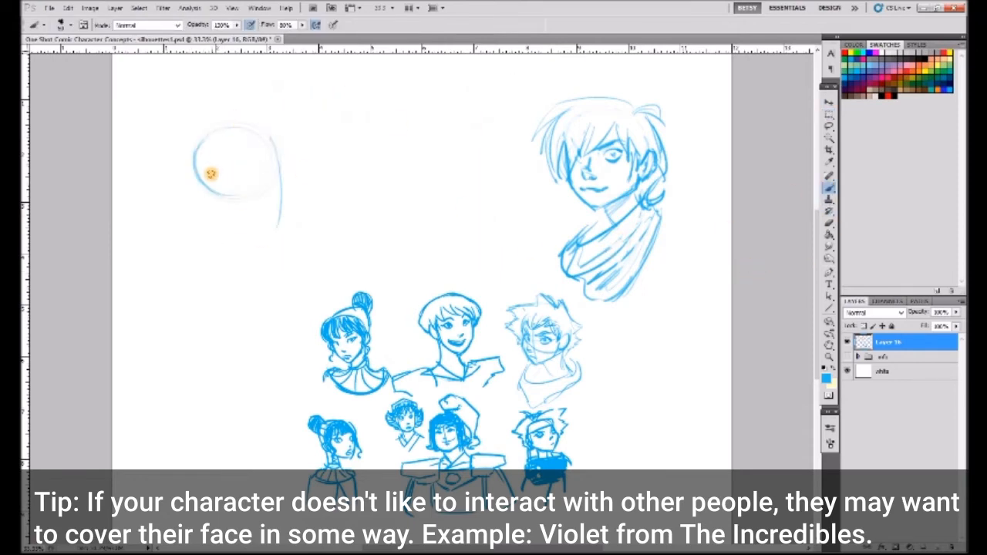
pyautogui.moveTo(211, 181); pyautogui.dragTo(279, 213)
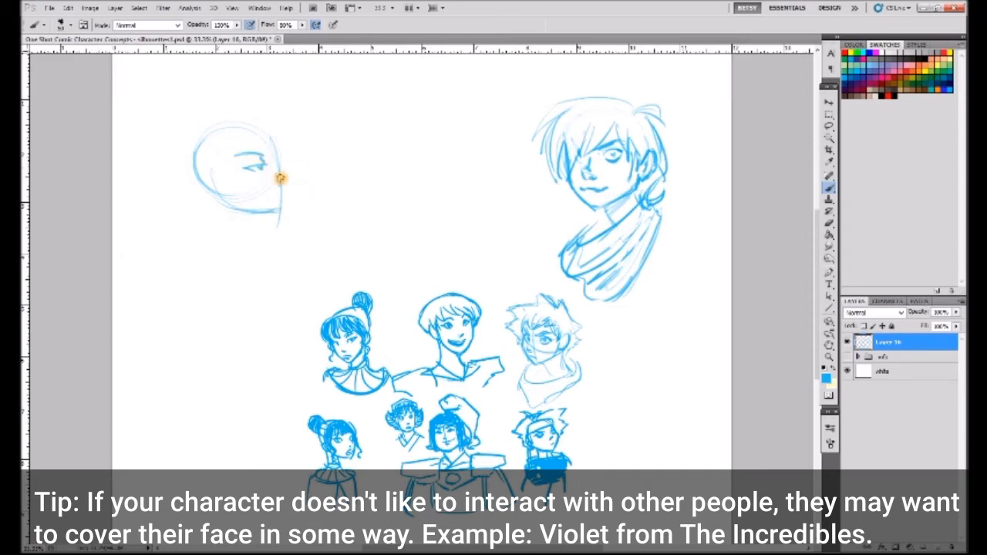
pyautogui.moveTo(277, 185); pyautogui.dragTo(280, 200)
pyautogui.press('l')
pyautogui.moveTo(216, 80)
pyautogui.mouseDown()
pyautogui.moveTo(155, 234)
pyautogui.moveTo(308, 131)
pyautogui.mouseUp()
pyautogui.press('Delete')
pyautogui.hotkey('ctrl', 'd')
# - Try a long, narrow face with droopy eyes, a pointed nose, a small mouth and an ear
pyautogui.press('b')
pyautogui.moveTo(236, 177)
pyautogui.mouseDown()
pyautogui.moveTo(193, 178)
pyautogui.moveTo(229, 179)
pyautogui.moveTo(204, 172)
pyautogui.moveTo(216, 160)
pyautogui.moveTo(257, 162)
pyautogui.moveTo(253, 176)
pyautogui.moveTo(263, 166)
pyautogui.moveTo(245, 172)
pyautogui.moveTo(246, 206)
pyautogui.mouseUp()
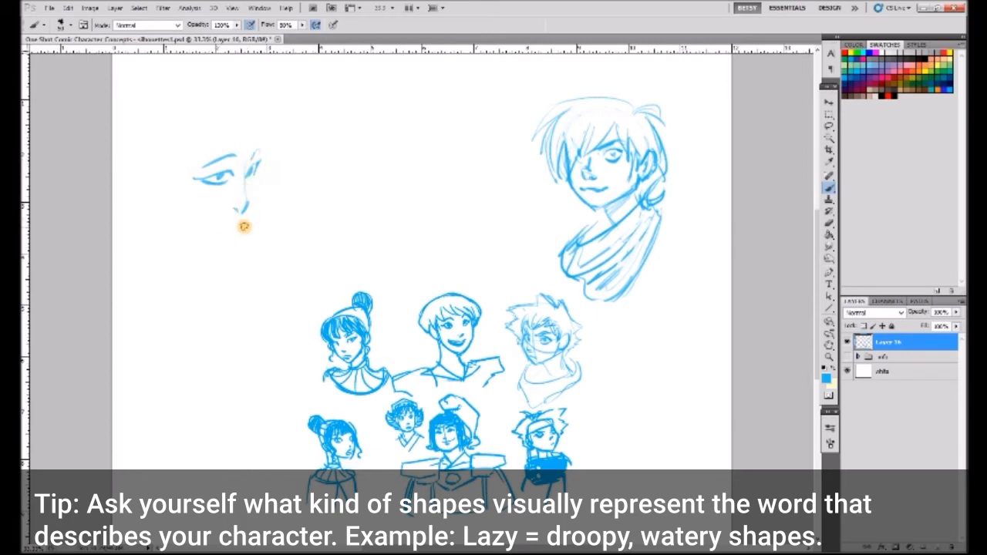
pyautogui.moveTo(262, 141)
pyautogui.mouseDown()
pyautogui.moveTo(260, 229)
pyautogui.moveTo(248, 245)
pyautogui.mouseUp()
pyautogui.moveTo(176, 181); pyautogui.dragTo(216, 246)
pyautogui.moveTo(252, 158)
pyautogui.mouseDown()
pyautogui.moveTo(192, 132)
pyautogui.moveTo(189, 205)
pyautogui.mouseUp()
pyautogui.moveTo(172, 139); pyautogui.dragTo(191, 215)
pyautogui.moveTo(164, 177); pyautogui.dragTo(190, 216)
# - Add long, straight hair falling past the shoulders and a long neck to the narrow face
pyautogui.moveTo(238, 125); pyautogui.dragTo(233, 199)
pyautogui.moveTo(233, 127); pyautogui.dragTo(196, 219)
pyautogui.moveTo(199, 147); pyautogui.dragTo(192, 270)
pyautogui.moveTo(253, 126); pyautogui.dragTo(267, 323)
pyautogui.moveTo(222, 112); pyautogui.dragTo(152, 276)
pyautogui.moveTo(167, 189); pyautogui.dragTo(155, 320)
pyautogui.moveTo(163, 211); pyautogui.dragTo(134, 382)
pyautogui.moveTo(205, 251); pyautogui.dragTo(148, 360)
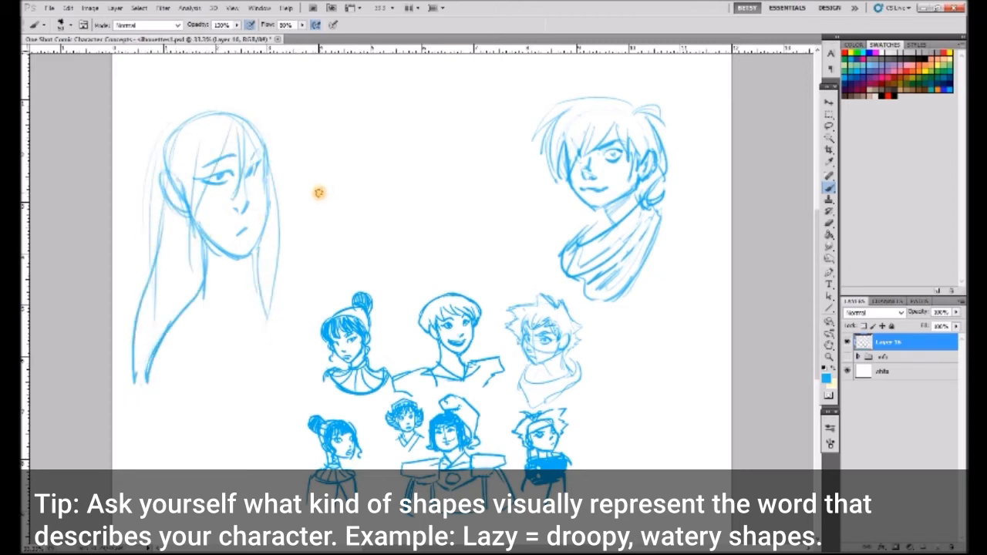
# - Delete the long-haired, narrow-faced portrait and clear the selection
pyautogui.press('l')
pyautogui.moveTo(296, 127); pyautogui.dragTo(287, 70)
pyautogui.press('Delete')
pyautogui.hotkey('ctrl', 'd')
# - Sketch a round head with half-closed eyes, thick flat eyebrows, a nose and a mouth line in the cleared space
pyautogui.press('b')
pyautogui.moveTo(190, 154)
pyautogui.mouseDown()
pyautogui.moveTo(277, 208)
pyautogui.moveTo(222, 159)
pyautogui.moveTo(263, 169)
pyautogui.mouseUp()
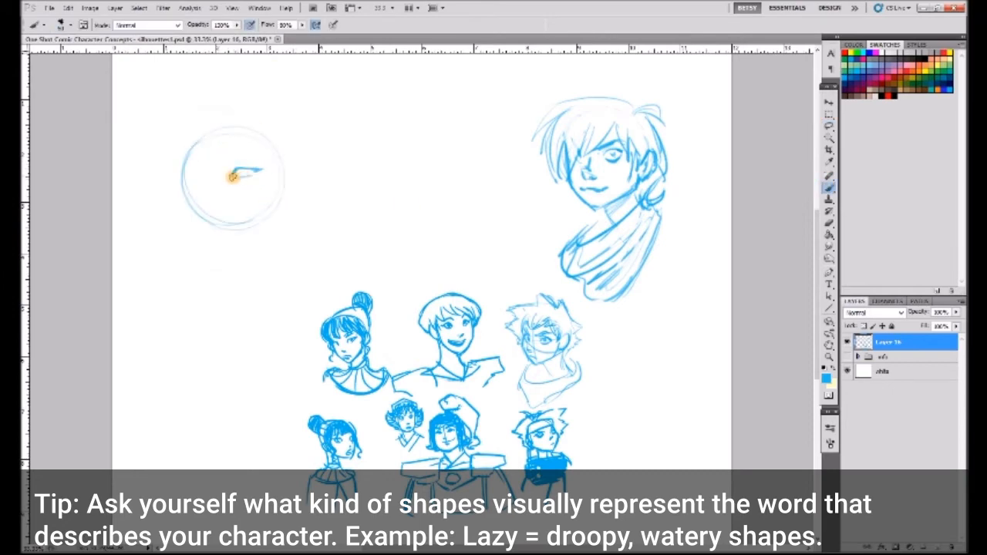
pyautogui.moveTo(233, 169)
pyautogui.mouseDown()
pyautogui.moveTo(248, 167)
pyautogui.moveTo(254, 149)
pyautogui.mouseUp()
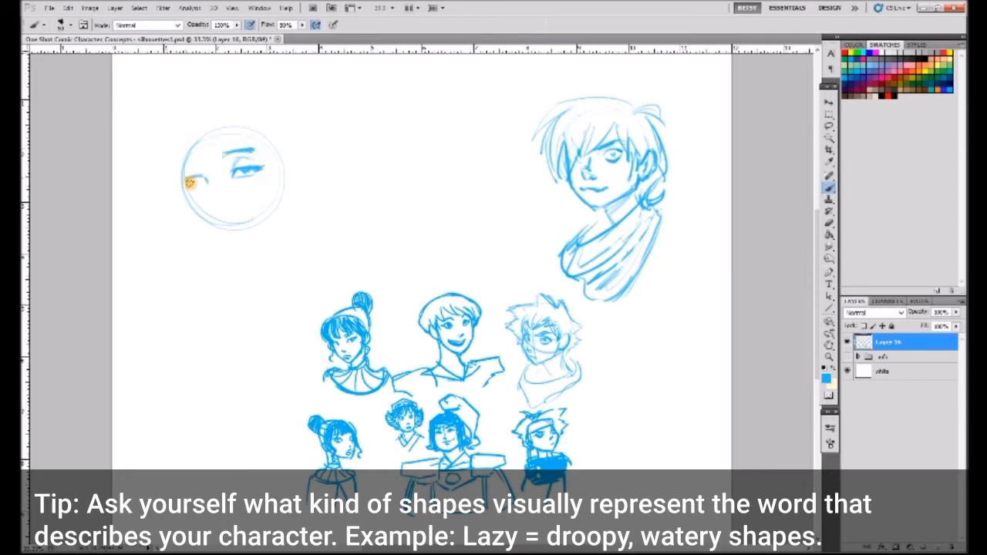
pyautogui.moveTo(189, 156); pyautogui.dragTo(207, 156)
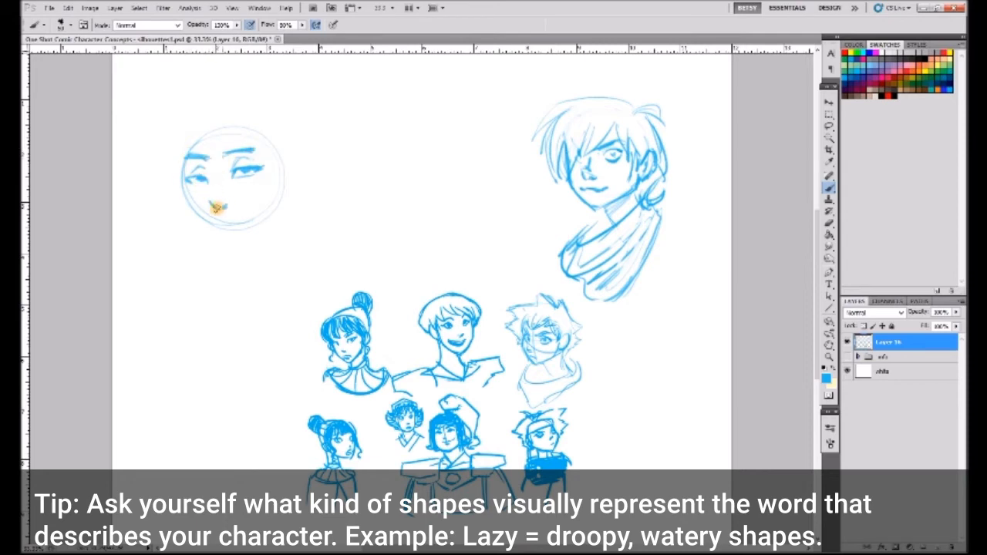
pyautogui.moveTo(215, 228); pyautogui.dragTo(250, 223)
# - Draw a pointed jaw, ears and thin strands of bangs on the half-lidded face
pyautogui.moveTo(184, 158)
pyautogui.mouseDown()
pyautogui.moveTo(202, 236)
pyautogui.moveTo(279, 216)
pyautogui.moveTo(226, 252)
pyautogui.mouseUp()
pyautogui.moveTo(190, 223); pyautogui.dragTo(229, 257)
pyautogui.moveTo(220, 114)
pyautogui.mouseDown()
pyautogui.moveTo(227, 178)
pyautogui.moveTo(245, 129)
pyautogui.moveTo(279, 218)
pyautogui.mouseUp()
pyautogui.moveTo(181, 163); pyautogui.dragTo(189, 222)
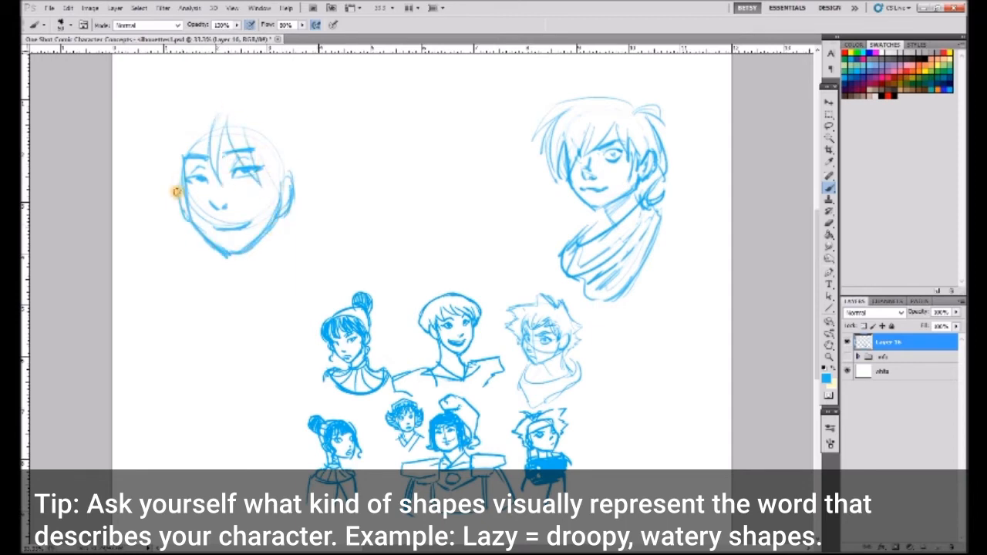
pyautogui.moveTo(211, 107)
pyautogui.mouseDown()
pyautogui.moveTo(150, 170)
pyautogui.moveTo(191, 235)
pyautogui.moveTo(286, 126)
pyautogui.moveTo(294, 156)
pyautogui.moveTo(280, 184)
pyautogui.mouseUp()
# - Add long, straight hair on both sides of the half-lidded face and a slender neck
pyautogui.moveTo(299, 124)
pyautogui.mouseDown()
pyautogui.moveTo(306, 194)
pyautogui.moveTo(290, 281)
pyautogui.mouseUp()
pyautogui.moveTo(246, 254); pyautogui.dragTo(244, 317)
pyautogui.moveTo(299, 151)
pyautogui.mouseDown()
pyautogui.moveTo(291, 279)
pyautogui.moveTo(312, 301)
pyautogui.mouseUp()
pyautogui.moveTo(271, 223); pyautogui.dragTo(261, 307)
pyautogui.moveTo(196, 234); pyautogui.dragTo(199, 318)
pyautogui.moveTo(205, 231); pyautogui.dragTo(206, 304)
pyautogui.moveTo(272, 272); pyautogui.dragTo(260, 311)
# - Refine the facial details and lips, and draw a high collar with a draped, pointed shawl over the shoulders
pyautogui.keyDown('alt'); pyautogui.click(202, 196); pyautogui.keyUp('alt')
pyautogui.moveTo(193, 207); pyautogui.dragTo(209, 223)
pyautogui.moveTo(268, 190); pyautogui.dragTo(276, 231)
pyautogui.keyDown('alt'); pyautogui.click(260, 237); pyautogui.keyUp('alt')
pyautogui.keyDown('alt'); pyautogui.click(284, 197); pyautogui.keyUp('alt')
pyautogui.keyDown('alt'); pyautogui.click(240, 253); pyautogui.keyUp('alt')
pyautogui.moveTo(285, 272); pyautogui.dragTo(325, 319)
pyautogui.moveTo(219, 297); pyautogui.dragTo(284, 276)
pyautogui.moveTo(231, 314); pyautogui.dragTo(198, 338)
pyautogui.moveTo(196, 355); pyautogui.dragTo(294, 367)
pyautogui.moveTo(324, 320); pyautogui.dragTo(255, 386)
pyautogui.moveTo(216, 229); pyautogui.dragTo(219, 226)
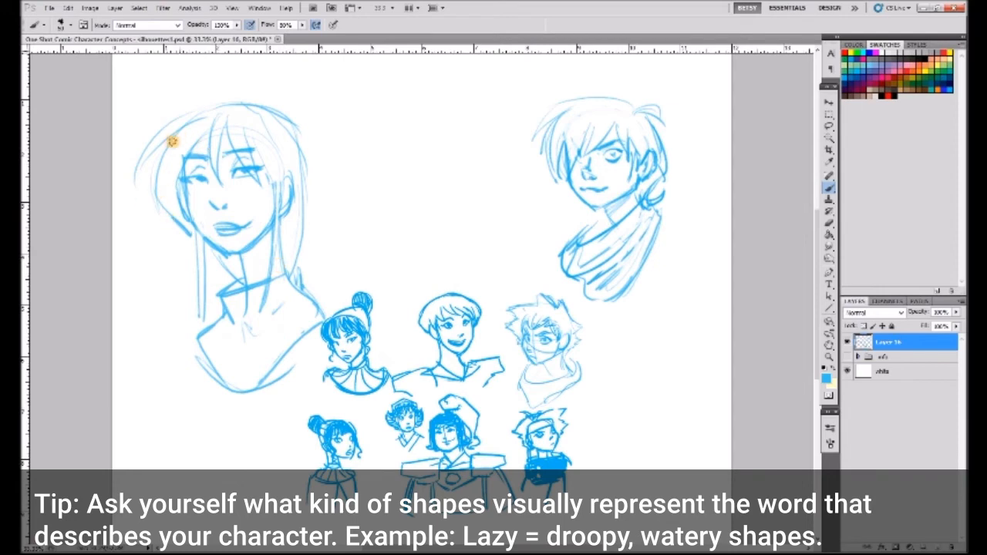
# - Rework the outer hair of the shawl-wearing portrait and erase stray hair lines around the neck
pyautogui.moveTo(173, 158)
pyautogui.mouseDown()
pyautogui.moveTo(166, 288)
pyautogui.moveTo(227, 252)
pyautogui.mouseUp()
pyautogui.moveTo(319, 171); pyautogui.dragTo(263, 272)
pyautogui.moveTo(293, 223); pyautogui.dragTo(299, 130)
pyautogui.click(828, 222)
pyautogui.moveTo(183, 287)
pyautogui.mouseDown()
pyautogui.moveTo(202, 276)
pyautogui.moveTo(298, 131)
pyautogui.moveTo(309, 244)
pyautogui.mouseUp()
pyautogui.click(828, 191)
# - Redraw the portrait's hair as a straight, sharp-edged cut with a line across the forehead and a fuller crown
pyautogui.moveTo(251, 158); pyautogui.dragTo(191, 161)
pyautogui.moveTo(175, 171); pyautogui.dragTo(176, 292)
pyautogui.moveTo(170, 295); pyautogui.dragTo(229, 279)
pyautogui.moveTo(176, 159); pyautogui.dragTo(307, 159)
pyautogui.moveTo(201, 120); pyautogui.dragTo(311, 212)
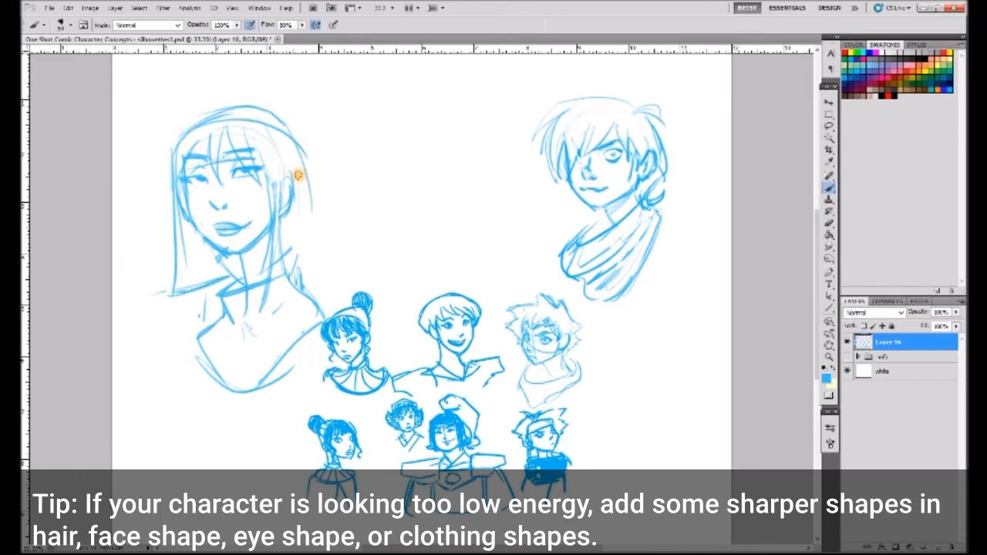
# - Shape the far side of the bob around the neck and draw a headband with a round ornament across the forehead
pyautogui.moveTo(275, 128); pyautogui.dragTo(310, 259)
pyautogui.moveTo(266, 175); pyautogui.dragTo(260, 240)
pyautogui.moveTo(308, 207); pyautogui.dragTo(262, 305)
pyautogui.moveTo(178, 146); pyautogui.dragTo(307, 158)
pyautogui.moveTo(307, 159); pyautogui.dragTo(311, 230)
pyautogui.moveTo(291, 132)
pyautogui.mouseDown()
pyautogui.moveTo(170, 143)
pyautogui.moveTo(281, 133)
pyautogui.mouseUp()
pyautogui.moveTo(157, 151); pyautogui.dragTo(270, 137)
pyautogui.moveTo(198, 137)
pyautogui.mouseDown()
pyautogui.moveTo(207, 128)
pyautogui.moveTo(220, 138)
pyautogui.mouseUp()
# - Add neck shading and radiating pleats to the portrait's collar and shawl
pyautogui.moveTo(254, 305); pyautogui.dragTo(262, 321)
pyautogui.moveTo(230, 297); pyautogui.dragTo(240, 325)
pyautogui.moveTo(293, 288); pyautogui.dragTo(236, 359)
pyautogui.moveTo(275, 311)
pyautogui.mouseDown()
pyautogui.moveTo(224, 366)
pyautogui.moveTo(245, 385)
pyautogui.mouseUp()
pyautogui.moveTo(308, 308); pyautogui.dragTo(258, 378)
pyautogui.moveTo(193, 341); pyautogui.dragTo(179, 393)
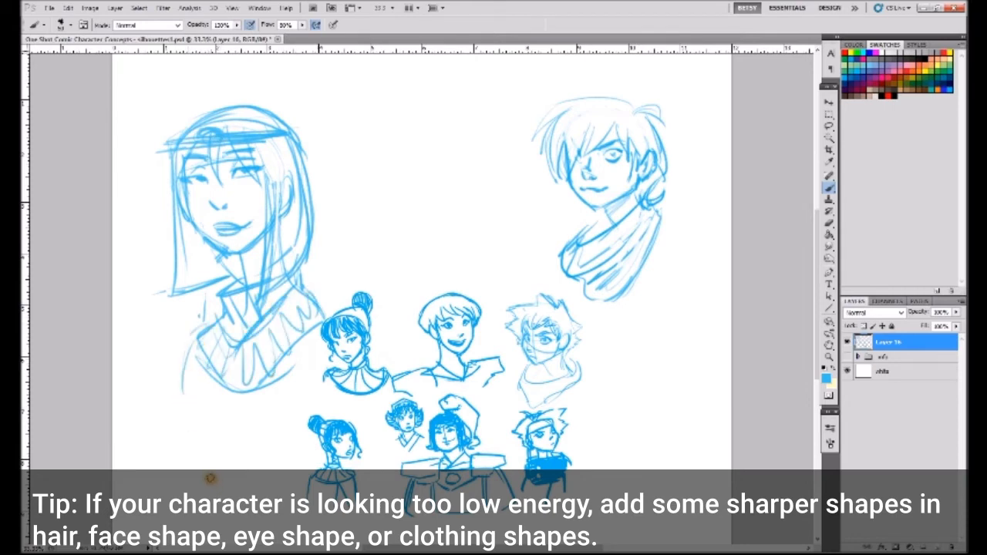
# - Sharpen the bob's front locks into angular, pointed ends and erase stray lines beside the neck
pyautogui.moveTo(186, 185); pyautogui.dragTo(243, 270)
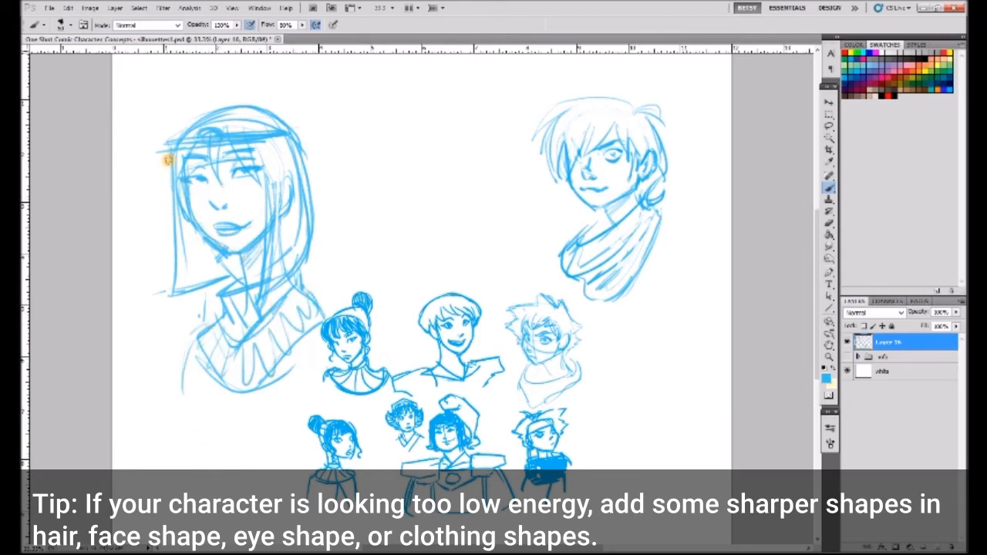
pyautogui.moveTo(174, 153); pyautogui.dragTo(177, 286)
pyautogui.moveTo(188, 182); pyautogui.dragTo(209, 297)
pyautogui.moveTo(171, 245); pyautogui.dragTo(213, 300)
pyautogui.moveTo(176, 175)
pyautogui.mouseDown()
pyautogui.moveTo(202, 290)
pyautogui.moveTo(162, 273)
pyautogui.moveTo(159, 287)
pyautogui.mouseUp()
pyautogui.press('e')
pyautogui.moveTo(282, 251)
pyautogui.mouseDown()
pyautogui.moveTo(275, 168)
pyautogui.moveTo(247, 298)
pyautogui.moveTo(261, 292)
pyautogui.mouseUp()
pyautogui.press('b')
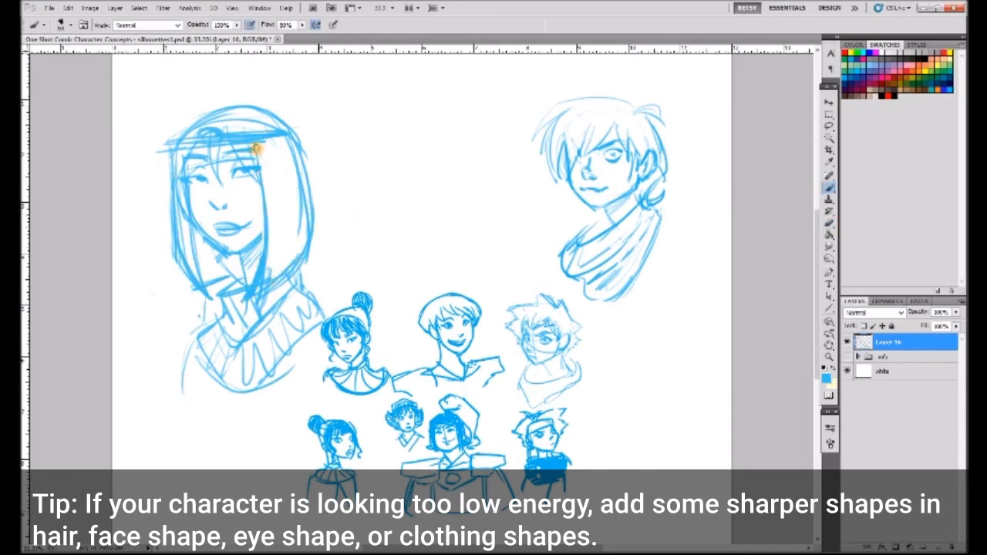
# - Darken the bob's edges and shade the hair and neck below the jaw, cleaning up the neck area with white
pyautogui.moveTo(309, 217); pyautogui.dragTo(299, 274)
pyautogui.moveTo(239, 270); pyautogui.dragTo(210, 282)
pyautogui.moveTo(193, 232); pyautogui.dragTo(213, 290)
pyautogui.moveTo(235, 241); pyautogui.dragTo(229, 267)
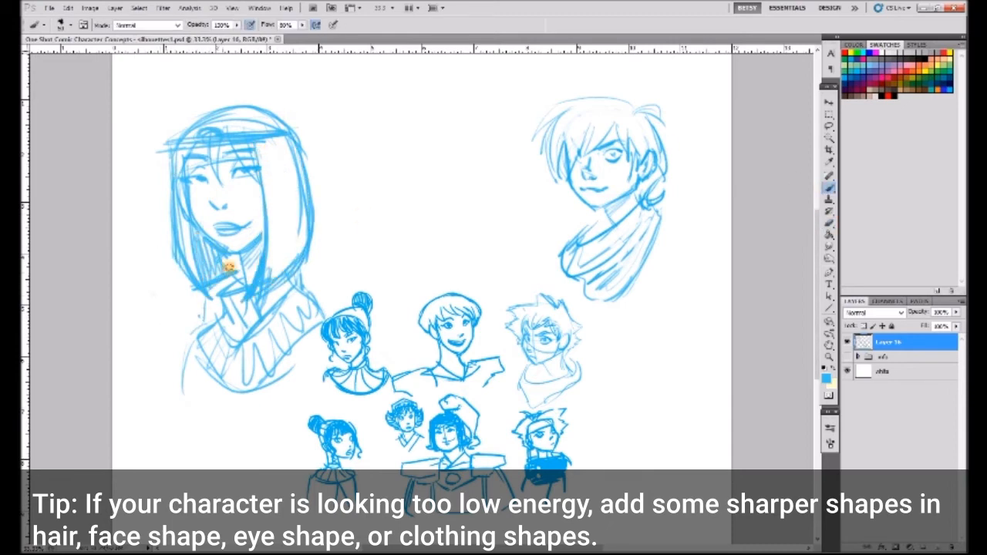
pyautogui.moveTo(202, 228); pyautogui.dragTo(218, 275)
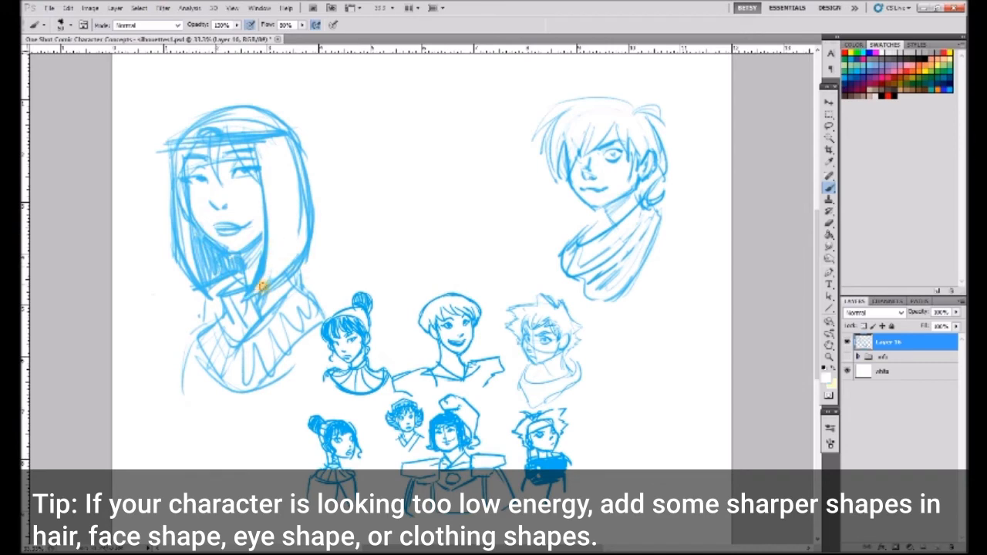
pyautogui.click(249, 275)
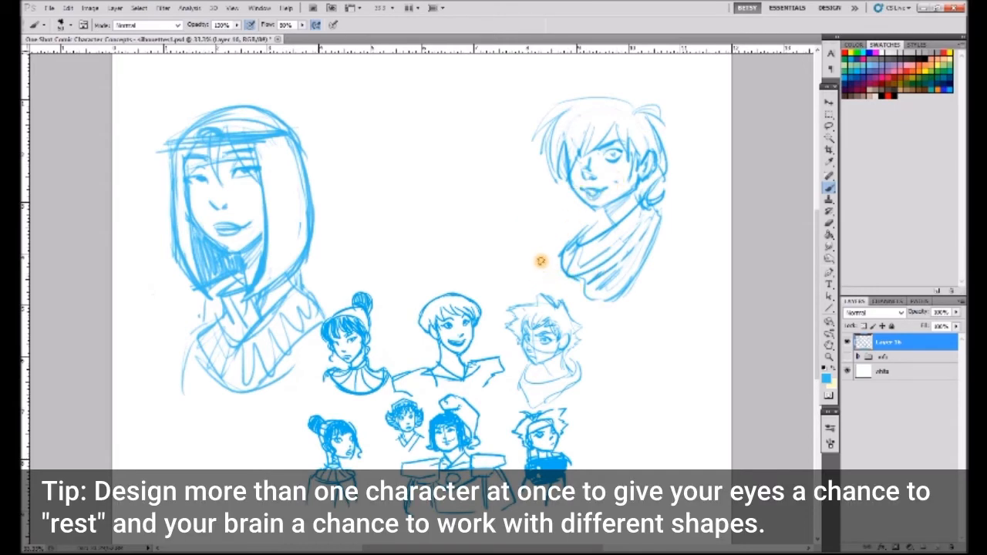
# - Try a round, wide-eyed face with raised eyebrows between the two large portraits, and delete the sketch
pyautogui.moveTo(403, 115)
pyautogui.mouseDown()
pyautogui.moveTo(432, 209)
pyautogui.moveTo(421, 115)
pyautogui.moveTo(437, 207)
pyautogui.mouseUp()
pyautogui.moveTo(394, 175)
pyautogui.mouseDown()
pyautogui.moveTo(404, 158)
pyautogui.moveTo(462, 148)
pyautogui.moveTo(460, 156)
pyautogui.mouseUp()
pyautogui.moveTo(409, 127); pyautogui.dragTo(391, 137)
pyautogui.moveTo(452, 124); pyautogui.dragTo(469, 125)
pyautogui.moveTo(443, 220); pyautogui.dragTo(412, 216)
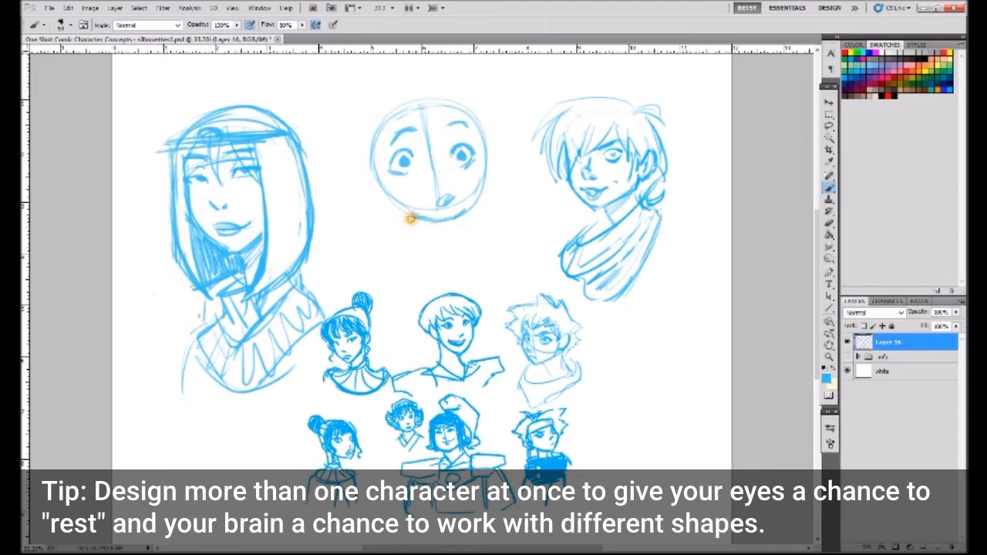
pyautogui.click(828, 126)
pyautogui.moveTo(409, 85)
pyautogui.mouseDown()
pyautogui.moveTo(441, 95)
pyautogui.moveTo(458, 74)
pyautogui.mouseUp()
pyautogui.press('Delete')
pyautogui.press('Delete')
pyautogui.hotkey('ctrl', 'd')
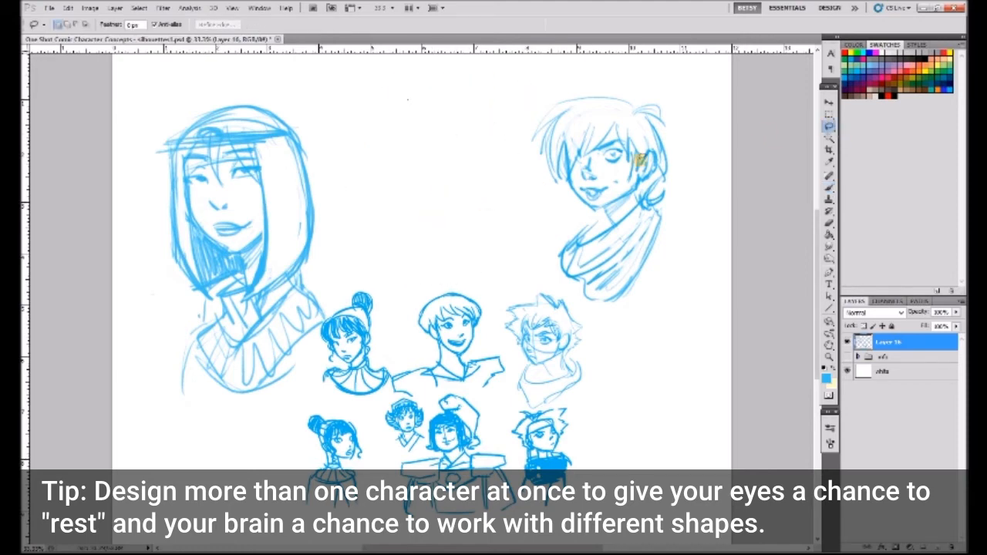
# - Sketch a smiling head in three-quarter view with an ear, neck and neckline between the two large portraits
pyautogui.click(828, 189)
pyautogui.moveTo(390, 116)
pyautogui.mouseDown()
pyautogui.moveTo(464, 131)
pyautogui.moveTo(464, 163)
pyautogui.moveTo(374, 181)
pyautogui.moveTo(465, 203)
pyautogui.moveTo(412, 98)
pyautogui.mouseUp()
pyautogui.moveTo(353, 160)
pyautogui.mouseDown()
pyautogui.moveTo(443, 146)
pyautogui.moveTo(404, 165)
pyautogui.moveTo(429, 142)
pyautogui.mouseUp()
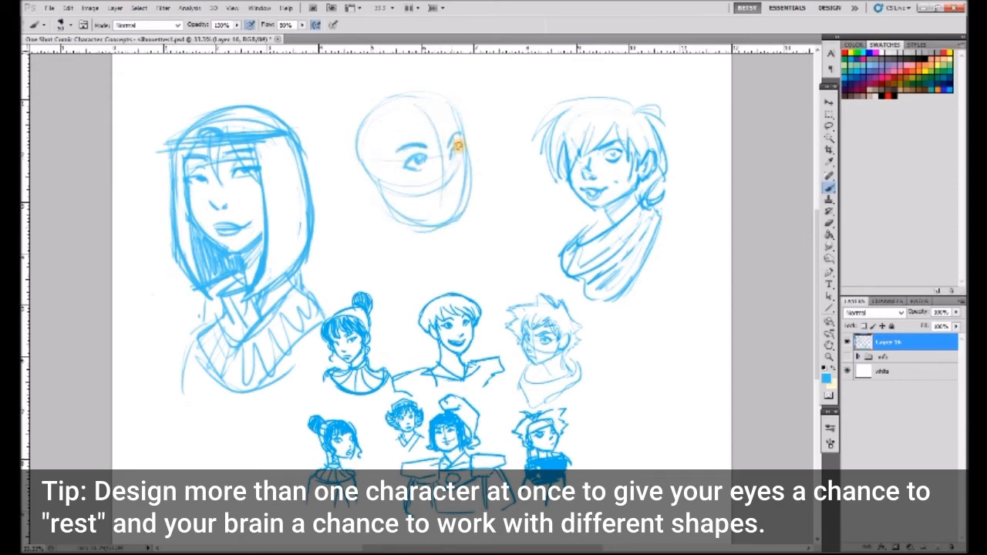
pyautogui.moveTo(410, 193); pyautogui.dragTo(460, 192)
pyautogui.moveTo(456, 152)
pyautogui.mouseDown()
pyautogui.moveTo(468, 177)
pyautogui.moveTo(379, 211)
pyautogui.moveTo(365, 172)
pyautogui.moveTo(468, 251)
pyautogui.mouseUp()
pyautogui.moveTo(379, 231)
pyautogui.mouseDown()
pyautogui.moveTo(473, 192)
pyautogui.moveTo(376, 254)
pyautogui.moveTo(449, 273)
pyautogui.mouseUp()
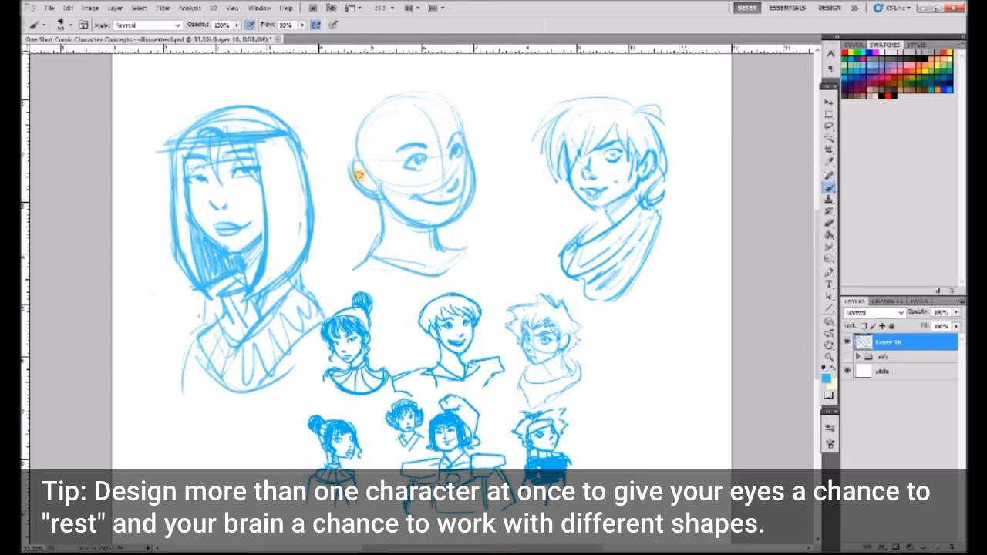
# - Draw swept bangs and long hair tied at the side of the smiling head
pyautogui.moveTo(440, 101)
pyautogui.mouseDown()
pyautogui.moveTo(380, 156)
pyautogui.moveTo(470, 140)
pyautogui.mouseUp()
pyautogui.moveTo(333, 123)
pyautogui.mouseDown()
pyautogui.moveTo(355, 275)
pyautogui.moveTo(465, 103)
pyautogui.moveTo(443, 259)
pyautogui.mouseUp()
pyautogui.moveTo(393, 155); pyautogui.dragTo(358, 270)
pyautogui.moveTo(354, 216)
pyautogui.mouseDown()
pyautogui.moveTo(354, 275)
pyautogui.moveTo(328, 316)
pyautogui.mouseUp()
pyautogui.moveTo(367, 265); pyautogui.dragTo(394, 263)
pyautogui.moveTo(364, 136); pyautogui.dragTo(427, 109)
pyautogui.moveTo(428, 106)
pyautogui.mouseDown()
pyautogui.moveTo(377, 140)
pyautogui.moveTo(351, 142)
pyautogui.mouseUp()
pyautogui.moveTo(340, 129); pyautogui.dragTo(354, 259)
pyautogui.moveTo(454, 104); pyautogui.dragTo(477, 133)
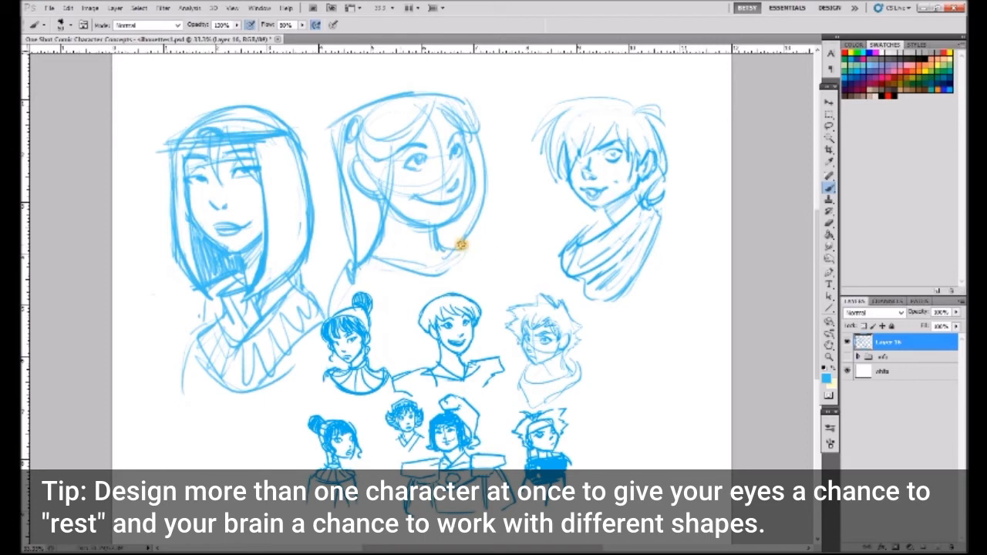
# - Select the smiling tied-hair portrait, scale it down and place it beside the small portraits near the page's lower right
pyautogui.click(829, 125)
pyautogui.moveTo(381, 75)
pyautogui.mouseDown()
pyautogui.moveTo(326, 219)
pyautogui.moveTo(375, 78)
pyautogui.mouseUp()
pyautogui.click(828, 103)
pyautogui.moveTo(530, 73); pyautogui.dragTo(430, 177)
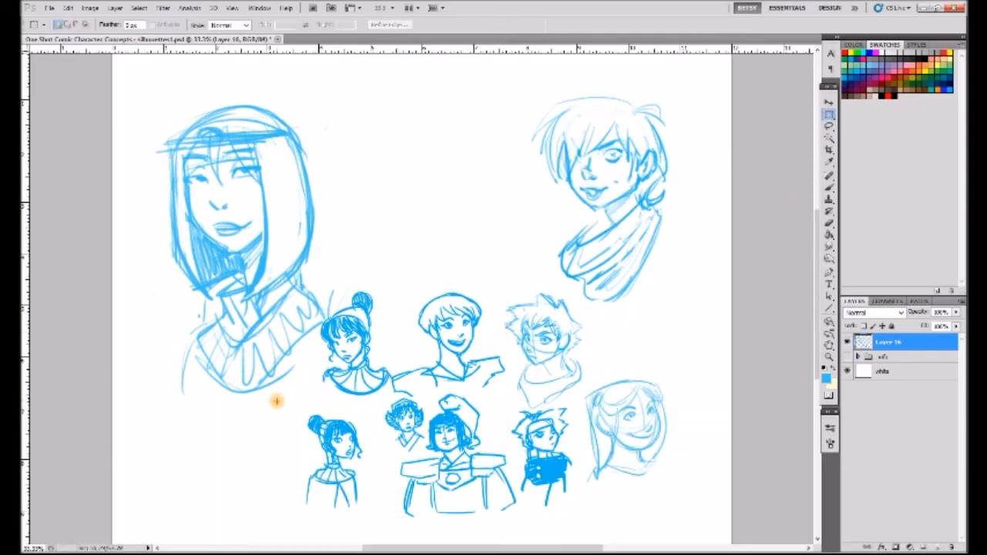
# - Construct a front-facing head with a pointed chin, a vertical centre line and a curved eye line between the large portraits
pyautogui.click(829, 188)
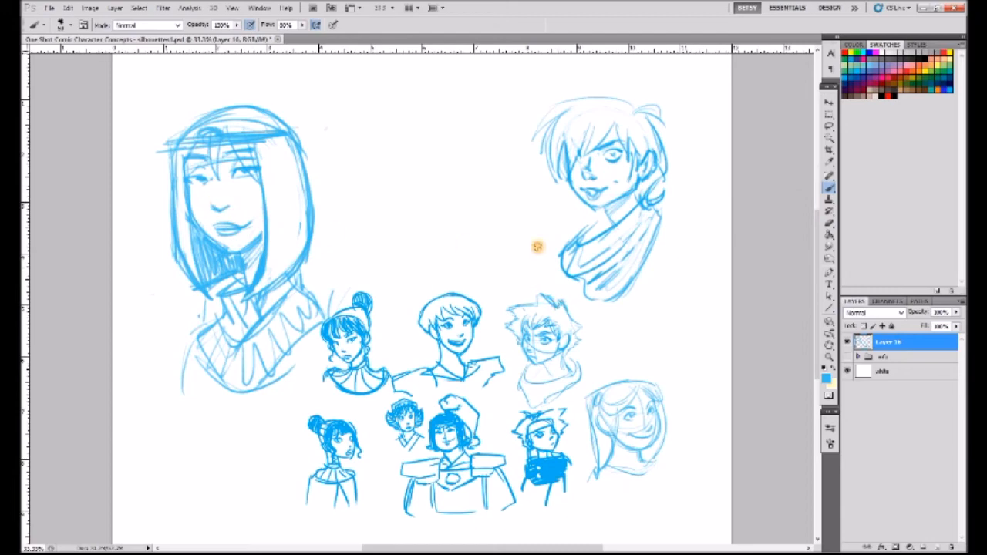
pyautogui.moveTo(376, 117); pyautogui.dragTo(380, 114)
pyautogui.moveTo(417, 88); pyautogui.dragTo(426, 208)
pyautogui.moveTo(374, 127); pyautogui.dragTo(383, 220)
pyautogui.moveTo(464, 112); pyautogui.dragTo(472, 206)
pyautogui.moveTo(379, 197); pyautogui.dragTo(432, 229)
pyautogui.moveTo(468, 140); pyautogui.dragTo(431, 232)
pyautogui.moveTo(378, 157); pyautogui.dragTo(459, 170)
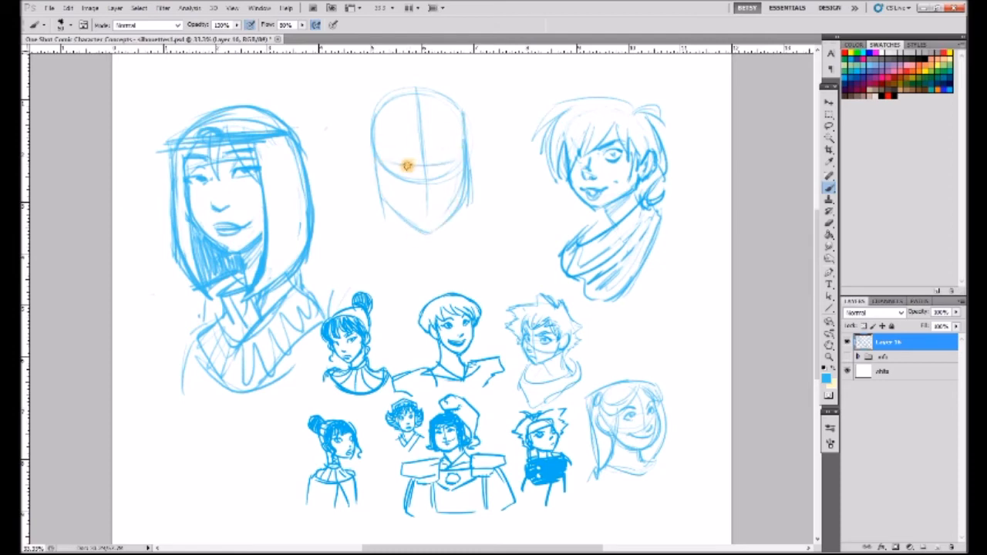
# - Draw wide round eyes, angled eyebrows, a small nose, a grin and ears on the front-facing head
pyautogui.moveTo(391, 165)
pyautogui.mouseDown()
pyautogui.moveTo(419, 175)
pyautogui.moveTo(453, 158)
pyautogui.mouseUp()
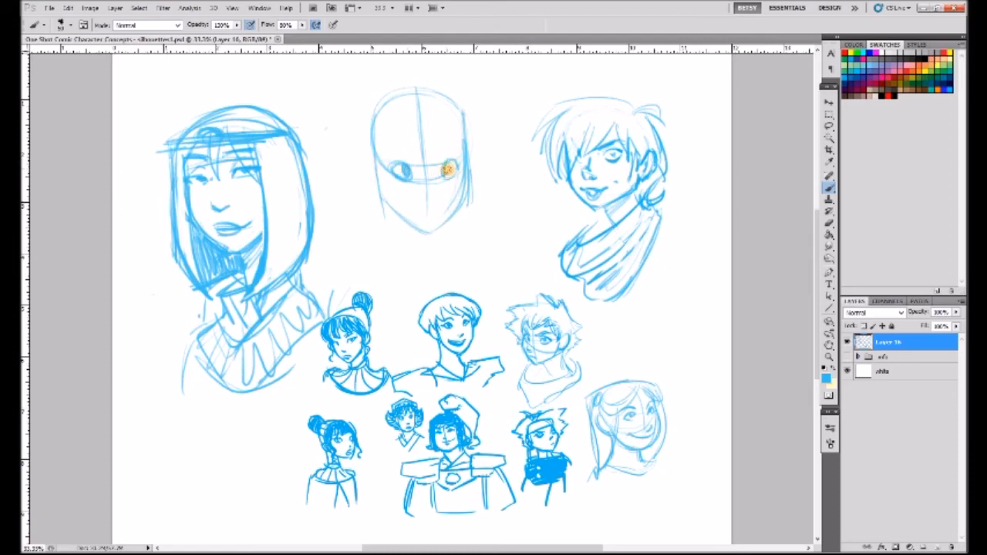
pyautogui.moveTo(391, 160); pyautogui.dragTo(417, 171)
pyautogui.moveTo(454, 159)
pyautogui.mouseDown()
pyautogui.moveTo(432, 199)
pyautogui.moveTo(398, 193)
pyautogui.moveTo(453, 199)
pyautogui.mouseUp()
pyautogui.moveTo(378, 165)
pyautogui.mouseDown()
pyautogui.moveTo(387, 208)
pyautogui.moveTo(437, 229)
pyautogui.moveTo(467, 161)
pyautogui.mouseUp()
pyautogui.moveTo(369, 142); pyautogui.dragTo(368, 178)
pyautogui.moveTo(469, 176)
pyautogui.mouseDown()
pyautogui.moveTo(470, 147)
pyautogui.moveTo(472, 181)
pyautogui.mouseUp()
pyautogui.moveTo(440, 145)
pyautogui.mouseDown()
pyautogui.moveTo(428, 111)
pyautogui.moveTo(427, 146)
pyautogui.moveTo(462, 145)
pyautogui.mouseUp()
pyautogui.moveTo(435, 83)
pyautogui.mouseDown()
pyautogui.moveTo(502, 97)
pyautogui.moveTo(503, 150)
pyautogui.mouseUp()
pyautogui.hotkey('ctrl', 'alt', 'z')
pyautogui.hotkey('ctrl', 'alt', 'z')
pyautogui.hotkey('ctrl', 'alt', 'z')
pyautogui.hotkey('ctrl', 'alt', 'z')
pyautogui.hotkey('ctrl', 'alt', 'z')
# - Try spiky swept hair and long side strands on the front-facing head, and undo these strokes
pyautogui.moveTo(409, 125)
pyautogui.mouseDown()
pyautogui.moveTo(444, 75)
pyautogui.moveTo(474, 90)
pyautogui.moveTo(485, 122)
pyautogui.mouseUp()
pyautogui.moveTo(426, 124)
pyautogui.mouseDown()
pyautogui.moveTo(457, 154)
pyautogui.moveTo(379, 173)
pyautogui.mouseUp()
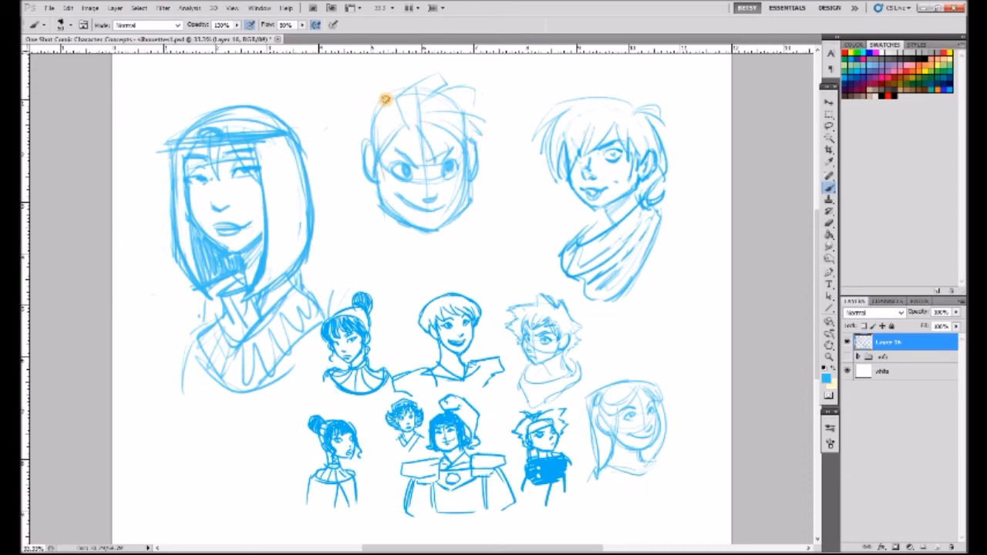
pyautogui.moveTo(368, 118); pyautogui.dragTo(324, 148)
pyautogui.moveTo(324, 148); pyautogui.dragTo(345, 199)
pyautogui.moveTo(346, 199)
pyautogui.mouseDown()
pyautogui.moveTo(369, 202)
pyautogui.moveTo(362, 240)
pyautogui.moveTo(378, 242)
pyautogui.mouseUp()
pyautogui.hotkey('ctrl', 'alt', 'z')
pyautogui.hotkey('ctrl', 'alt', 'z')
pyautogui.hotkey('ctrl', 'alt', 'z')
pyautogui.hotkey('ctrl', 'alt', 'z')
pyautogui.hotkey('ctrl', 'alt', 'z')
pyautogui.hotkey('ctrl', 'alt', 'z')
pyautogui.hotkey('ctrl', 'alt', 'z')
pyautogui.hotkey('ctrl', 'alt', 'z')
pyautogui.hotkey('ctrl', 'alt', 'z')
# - Draw curly parted bangs, a rounded crown and wavy side locks on the front-facing head
pyautogui.moveTo(370, 253); pyautogui.dragTo(369, 277)
pyautogui.moveTo(485, 196); pyautogui.dragTo(490, 248)
pyautogui.moveTo(428, 92)
pyautogui.mouseDown()
pyautogui.moveTo(437, 129)
pyautogui.moveTo(420, 142)
pyautogui.mouseUp()
pyautogui.moveTo(442, 100); pyautogui.dragTo(429, 142)
pyautogui.moveTo(463, 112)
pyautogui.mouseDown()
pyautogui.moveTo(402, 121)
pyautogui.moveTo(457, 148)
pyautogui.mouseUp()
pyautogui.moveTo(424, 102); pyautogui.dragTo(375, 159)
pyautogui.moveTo(374, 100); pyautogui.dragTo(365, 158)
pyautogui.moveTo(399, 91); pyautogui.dragTo(364, 151)
pyautogui.moveTo(427, 84); pyautogui.dragTo(472, 137)
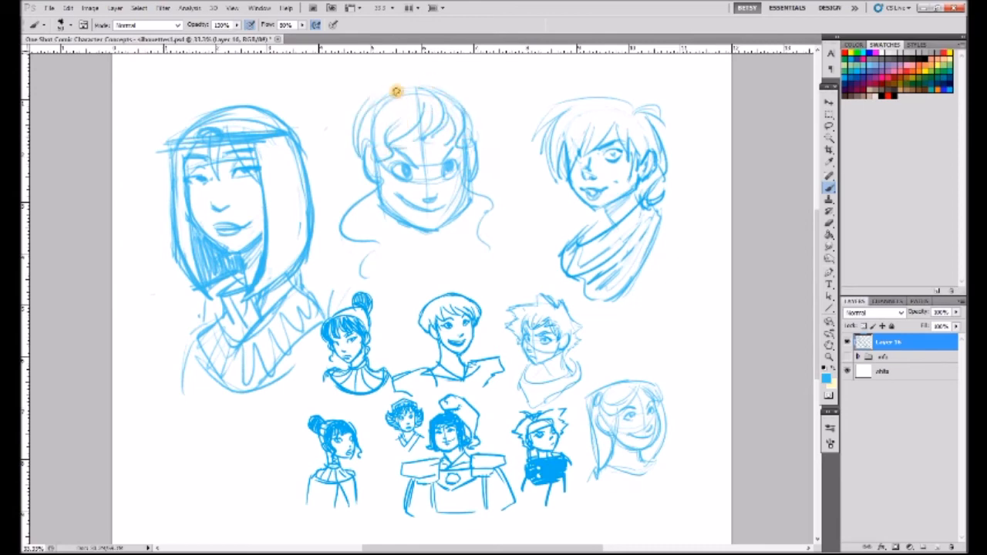
# - Try a taller hair outline and extra fringe strokes around the curly-banged head, and undo them
pyautogui.moveTo(369, 77); pyautogui.dragTo(324, 83)
pyautogui.moveTo(324, 83); pyautogui.dragTo(344, 159)
pyautogui.hotkey('ctrl', 'alt', 'z')
pyautogui.hotkey('ctrl', 'alt', 'z')
pyautogui.moveTo(433, 77)
pyautogui.mouseDown()
pyautogui.moveTo(373, 86)
pyautogui.moveTo(391, 59)
pyautogui.mouseUp()
pyautogui.moveTo(425, 86)
pyautogui.mouseDown()
pyautogui.moveTo(423, 62)
pyautogui.moveTo(434, 75)
pyautogui.mouseUp()
pyautogui.moveTo(420, 96); pyautogui.dragTo(378, 140)
pyautogui.moveTo(424, 95); pyautogui.dragTo(468, 135)
pyautogui.moveTo(371, 100); pyautogui.dragTo(364, 148)
pyautogui.hotkey('ctrl', 'alt', 'z')
pyautogui.hotkey('ctrl', 'alt', 'z')
pyautogui.hotkey('ctrl', 'alt', 'z')
pyautogui.hotkey('ctrl', 'alt', 'z')
pyautogui.hotkey('ctrl', 'alt', 'z')
pyautogui.hotkey('ctrl', 'alt', 'z')
pyautogui.hotkey('ctrl', 'alt', 'z')
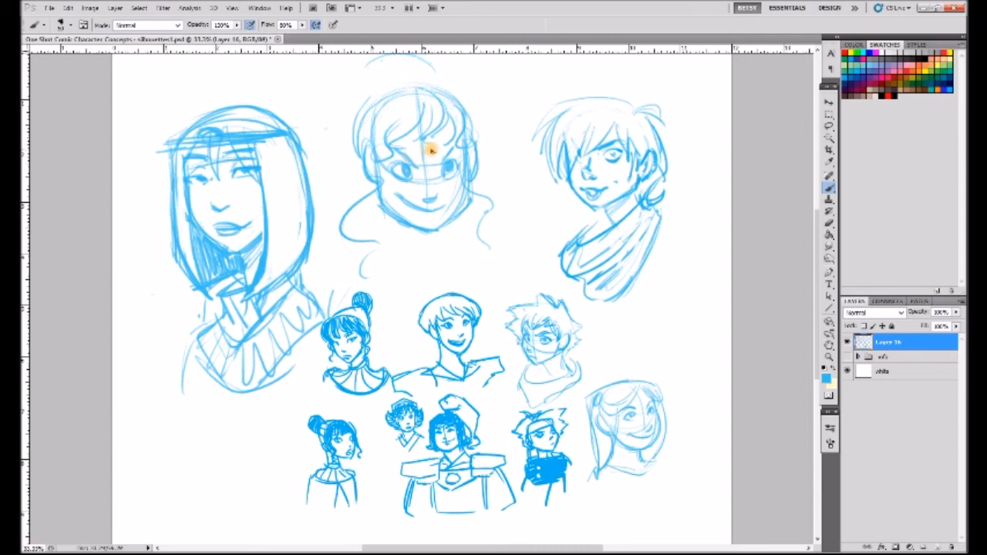
# - Draw long wavy hair falling on both sides of the front-facing head and a headband across the forehead
pyautogui.moveTo(390, 90); pyautogui.dragTo(324, 185)
pyautogui.moveTo(356, 144); pyautogui.dragTo(332, 255)
pyautogui.moveTo(498, 193); pyautogui.dragTo(515, 245)
pyautogui.moveTo(494, 169); pyautogui.dragTo(511, 223)
pyautogui.moveTo(395, 143); pyautogui.dragTo(459, 130)
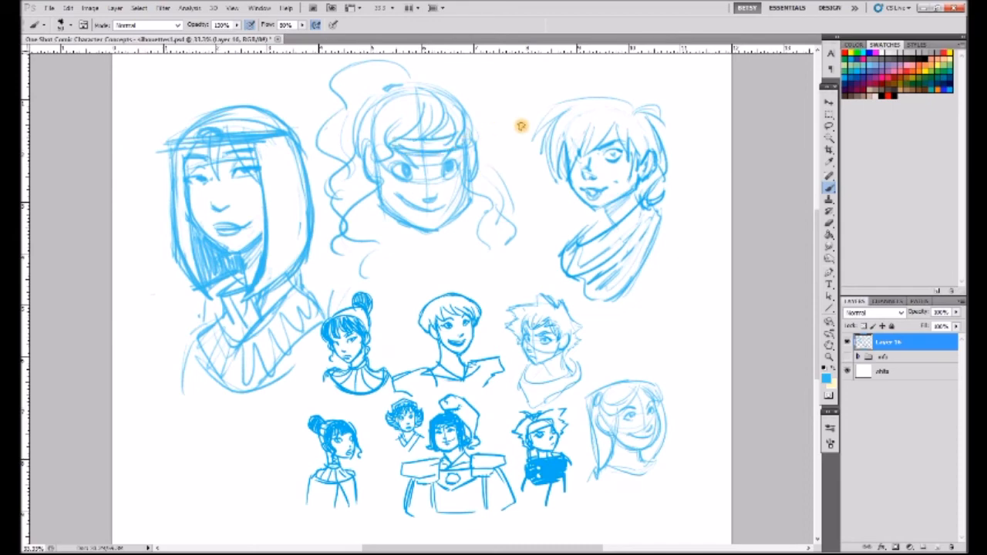
# - Draw the neck, a V-shaped collar, shoulders and short sleeve edges beneath the wavy-haired head
pyautogui.moveTo(411, 207); pyautogui.dragTo(446, 207)
pyautogui.moveTo(387, 244); pyautogui.dragTo(430, 268)
pyautogui.moveTo(446, 242)
pyautogui.mouseDown()
pyautogui.moveTo(408, 273)
pyautogui.moveTo(455, 277)
pyautogui.moveTo(473, 259)
pyautogui.mouseUp()
pyautogui.moveTo(374, 245); pyautogui.dragTo(309, 264)
pyautogui.moveTo(452, 247); pyautogui.dragTo(523, 259)
pyautogui.moveTo(517, 260); pyautogui.dragTo(522, 283)
pyautogui.moveTo(309, 266); pyautogui.dragTo(324, 293)
pyautogui.moveTo(323, 291); pyautogui.dragTo(335, 281)
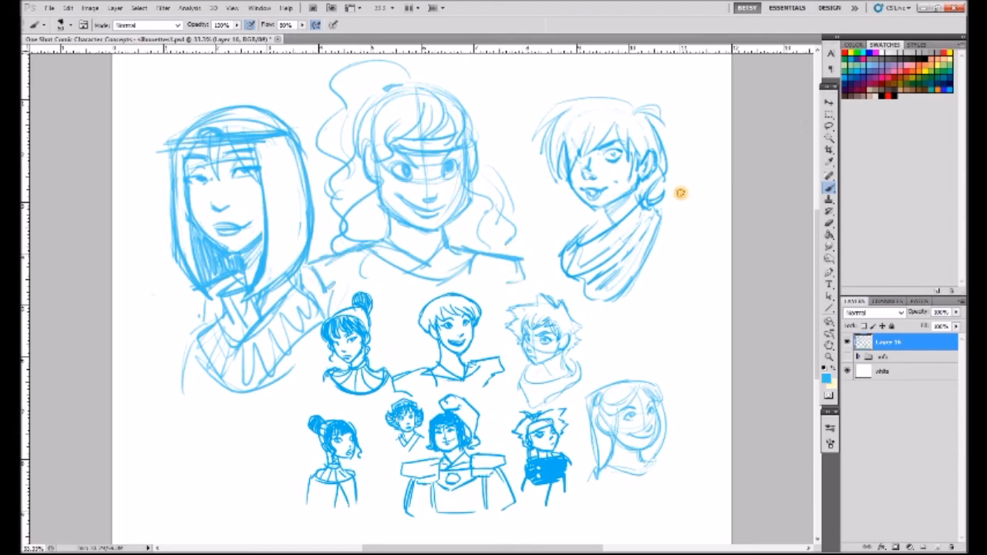
# - Select the nose and mouth area of the large long-haired portrait and shift it slightly down the face
pyautogui.click(829, 126)
pyautogui.click(829, 102)
pyautogui.moveTo(231, 200); pyautogui.dragTo(232, 227)
pyautogui.click(829, 114)
pyautogui.click(544, 251)
pyautogui.click(829, 188)
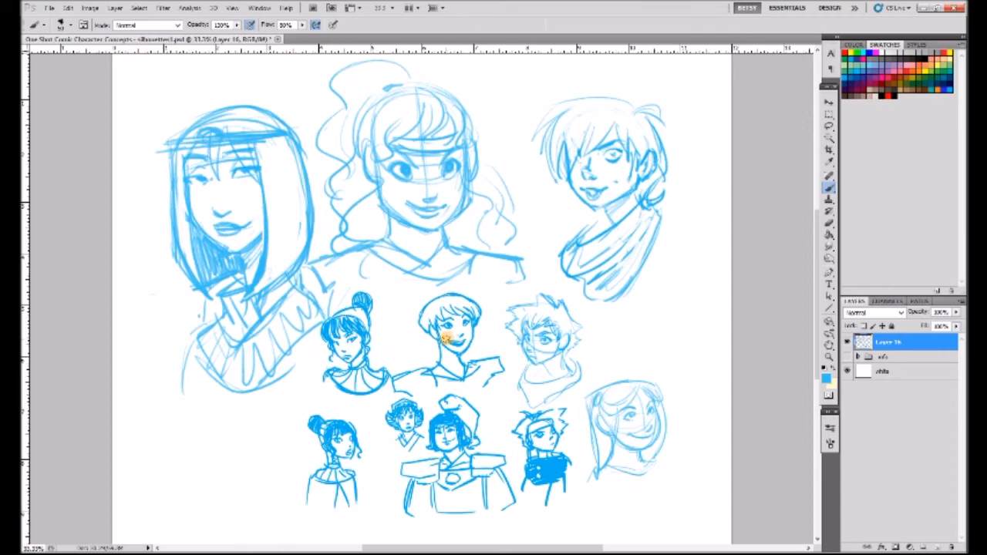
# - Rework the wavy-haired portrait's chin, ears, cheek contours and lips by erasing and redrawing them
pyautogui.press('e')
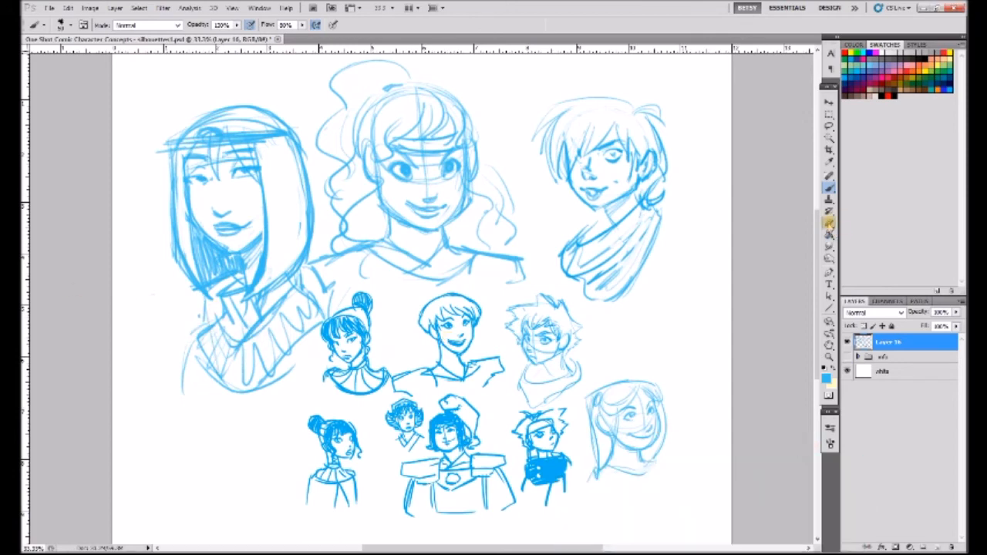
pyautogui.moveTo(417, 202)
pyautogui.mouseDown()
pyautogui.moveTo(422, 194)
pyautogui.moveTo(456, 215)
pyautogui.moveTo(388, 214)
pyautogui.moveTo(418, 239)
pyautogui.moveTo(460, 188)
pyautogui.moveTo(435, 241)
pyautogui.mouseUp()
pyautogui.click(827, 187)
pyautogui.press('e')
pyautogui.moveTo(375, 163); pyautogui.dragTo(367, 154)
pyautogui.moveTo(481, 144)
pyautogui.mouseDown()
pyautogui.moveTo(488, 195)
pyautogui.moveTo(484, 171)
pyautogui.moveTo(463, 199)
pyautogui.mouseUp()
pyautogui.press('b')
pyautogui.moveTo(463, 199); pyautogui.dragTo(466, 155)
pyautogui.moveTo(380, 168); pyautogui.dragTo(375, 179)
pyautogui.moveTo(404, 217); pyautogui.dragTo(431, 217)
# - Switch to the browser's "sailor jupiter" image results, enlarge the ponytail portrait and copy the picture
pyautogui.hotkey('alt', 'Tab')
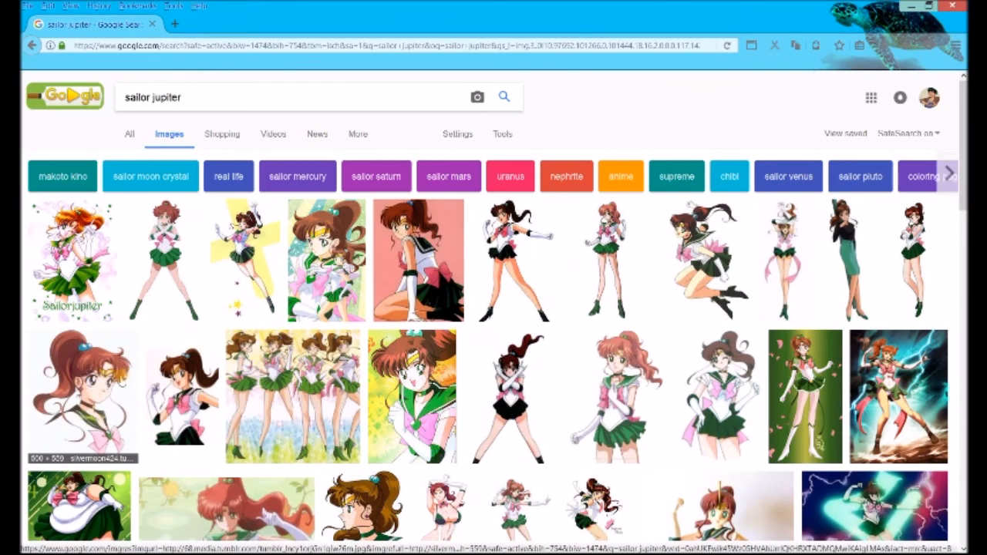
pyautogui.click(84, 398)
pyautogui.rightClick(399, 311)
pyautogui.click(424, 422)
pyautogui.rightClick(405, 346)
pyautogui.click(432, 459)
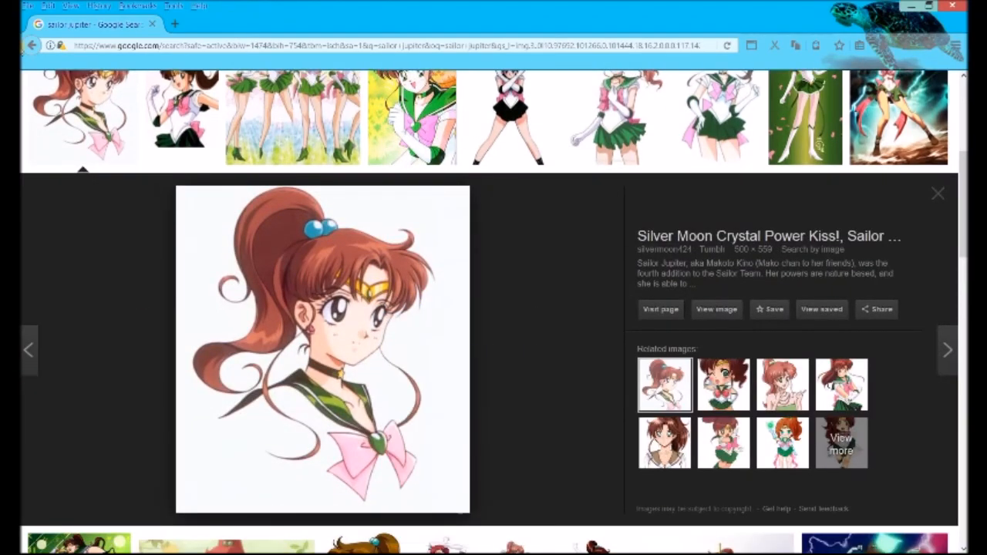
# - Return to Photoshop, paste the Sailor Jupiter picture and place it small at the page's lower-left corner
pyautogui.hotkey('alt', 'Tab')
pyautogui.hotkey('ctrl', 'v')
pyautogui.press('v')
pyautogui.moveTo(540, 264); pyautogui.dragTo(284, 385)
# - Select the wavy-haired front-facing portrait on the sketch layer and delete it
pyautogui.press('l')
pyautogui.moveTo(493, 95)
pyautogui.mouseDown()
pyautogui.moveTo(306, 114)
pyautogui.moveTo(469, 82)
pyautogui.mouseUp()
pyautogui.click(882, 360)
pyautogui.press('Delete')
pyautogui.hotkey('ctrl', 'd')
# - Construct a three-quarter head with a round skull, angular jaw and guide lines, and draw its facial features
pyautogui.click(829, 189)
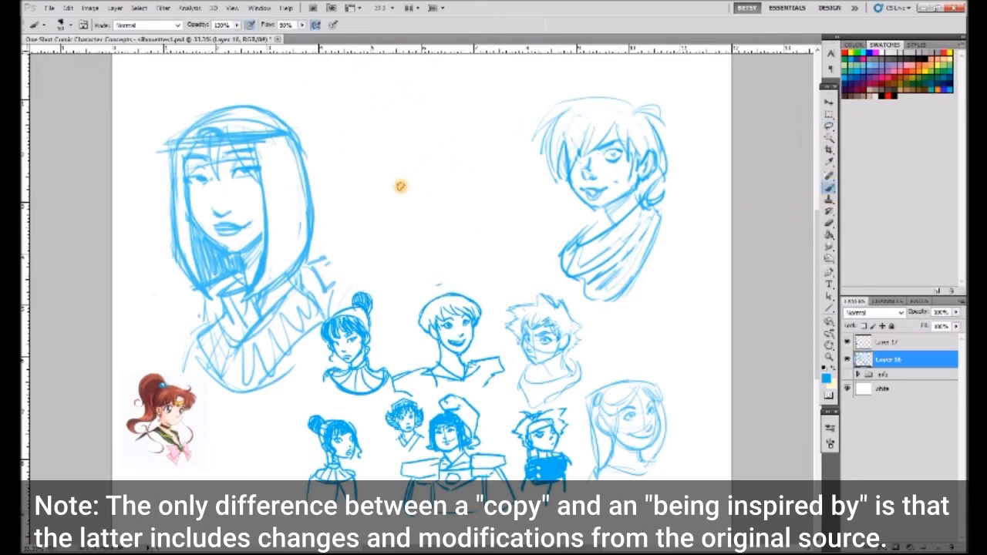
pyautogui.moveTo(386, 89)
pyautogui.mouseDown()
pyautogui.moveTo(348, 125)
pyautogui.moveTo(449, 174)
pyautogui.mouseUp()
pyautogui.moveTo(420, 92); pyautogui.dragTo(445, 220)
pyautogui.moveTo(380, 186)
pyautogui.mouseDown()
pyautogui.moveTo(425, 214)
pyautogui.moveTo(452, 177)
pyautogui.mouseUp()
pyautogui.moveTo(352, 149); pyautogui.dragTo(444, 153)
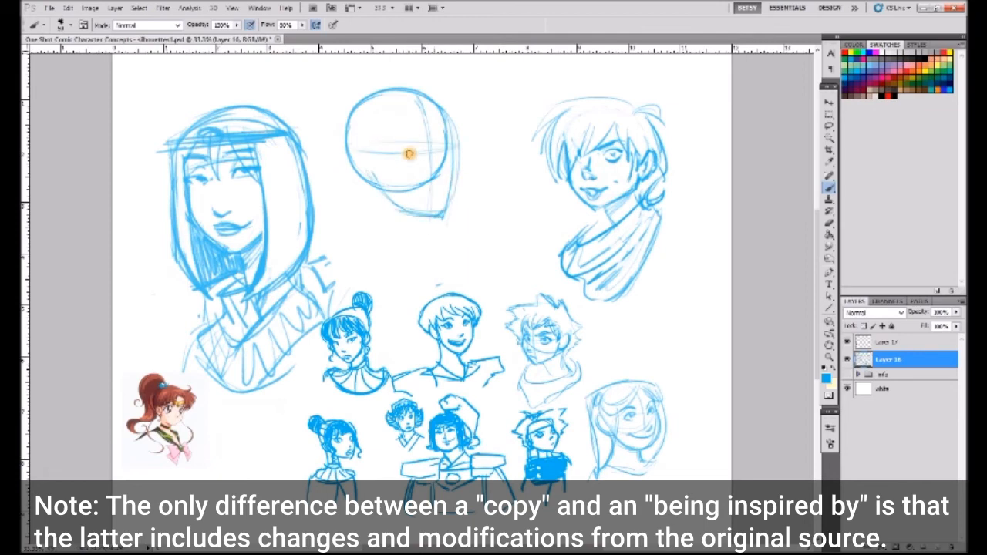
pyautogui.moveTo(416, 101); pyautogui.dragTo(438, 202)
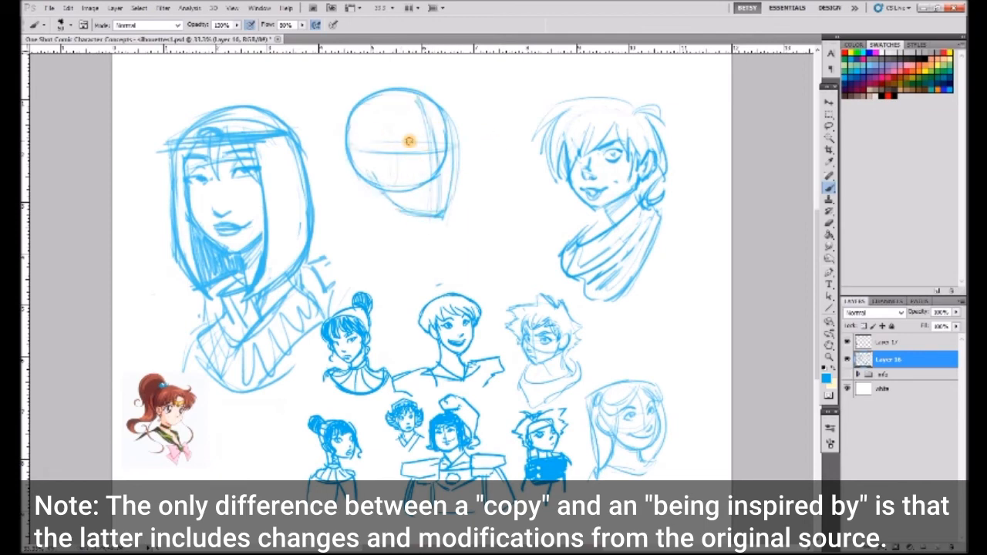
pyautogui.moveTo(406, 147); pyautogui.dragTo(432, 146)
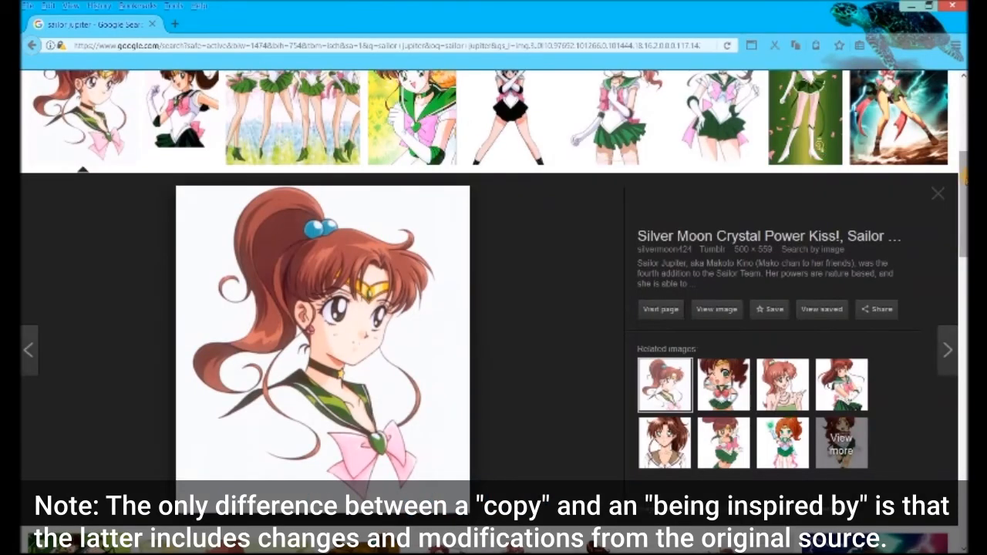
# - Search the web images for "jaylah star trek actress" and open the seated interview photo
pyautogui.scroll(4, 77, 103)
pyautogui.write('jayla')
pyautogui.click(192, 130)
pyautogui.click(77, 199)
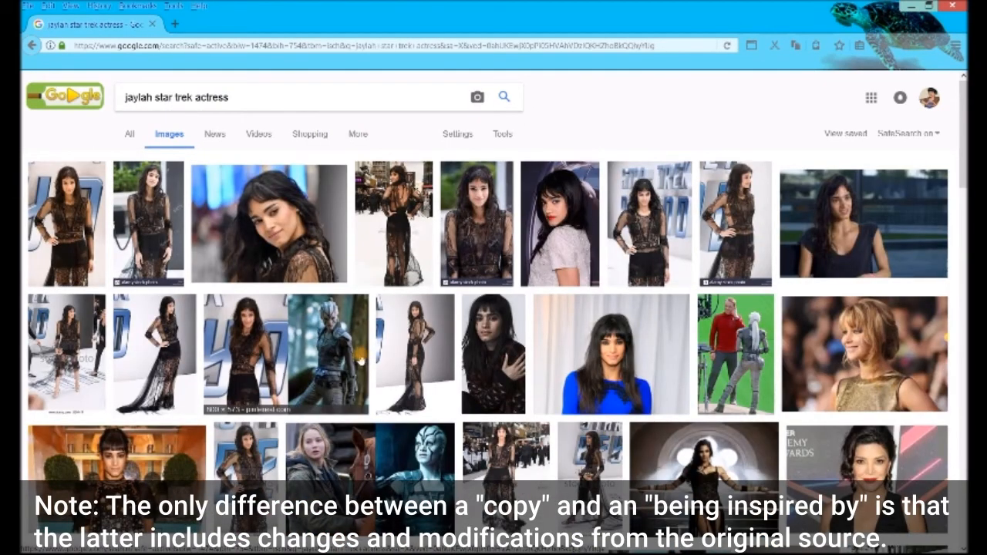
pyautogui.click(858, 220)
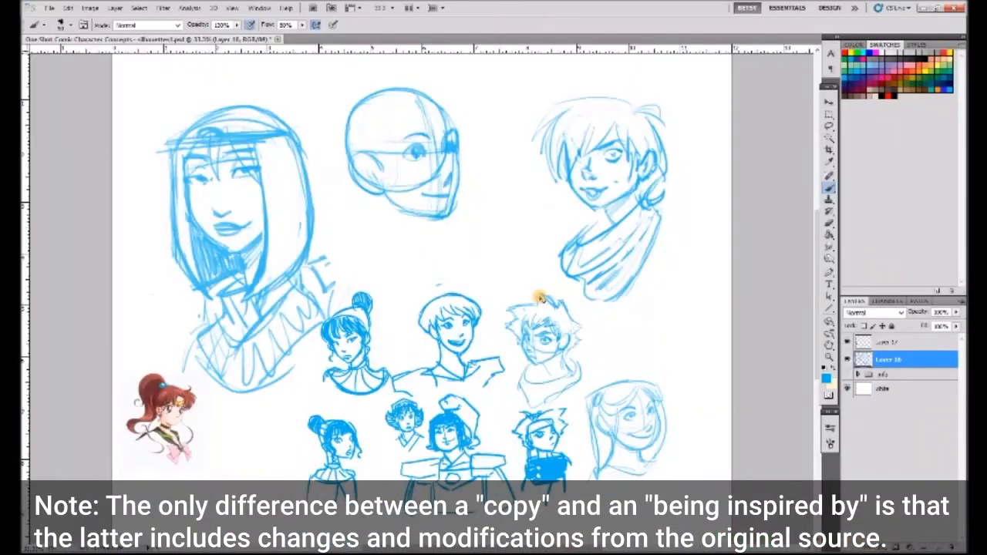
# - Paste the interview photo above the Sailor Jupiter picture and merge both references into one layer
pyautogui.hotkey('ctrl', 'v')
pyautogui.moveTo(497, 291); pyautogui.dragTo(285, 278)
pyautogui.click(886, 343)
pyautogui.hotkey('ctrl', 'e')
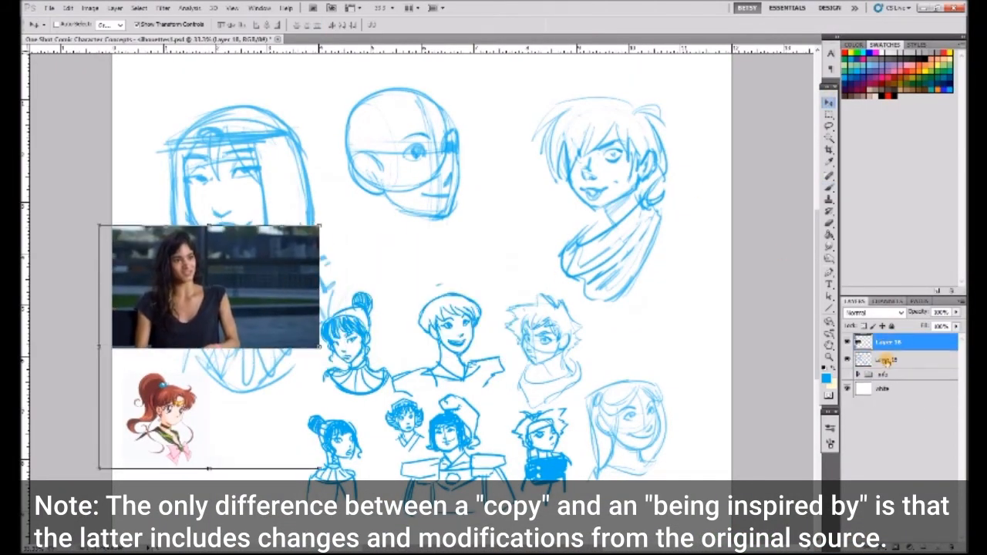
# - Refine the three-quarter face on Layer 16 with a stronger nose, longer jaw, smiling mouth and defined ear
pyautogui.click(887, 360)
pyautogui.press('b')
pyautogui.moveTo(461, 180)
pyautogui.mouseDown()
pyautogui.moveTo(401, 209)
pyautogui.moveTo(447, 225)
pyautogui.moveTo(450, 121)
pyautogui.moveTo(454, 223)
pyautogui.mouseUp()
pyautogui.press('e')
pyautogui.press('b')
pyautogui.moveTo(402, 201); pyautogui.dragTo(454, 209)
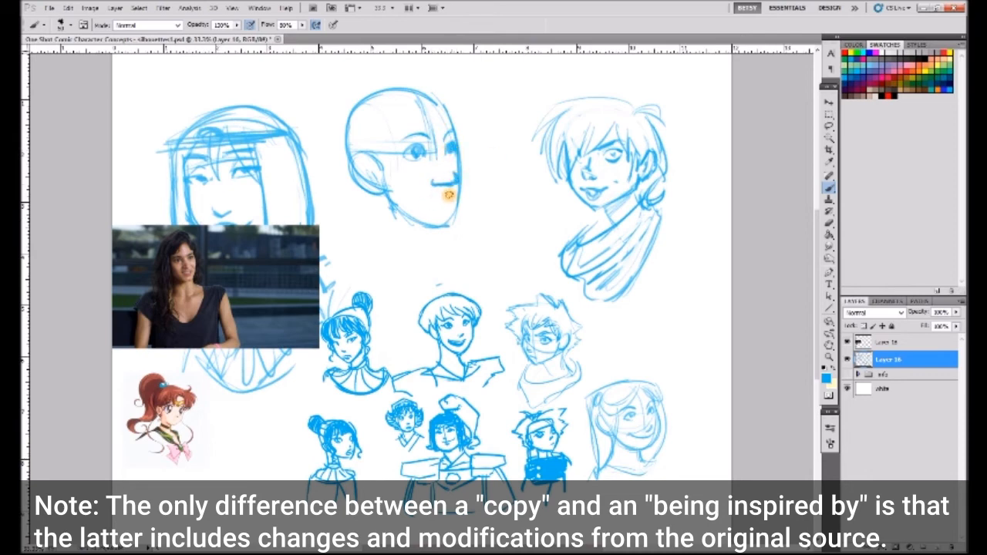
pyautogui.moveTo(448, 195); pyautogui.dragTo(415, 195)
pyautogui.moveTo(456, 123)
pyautogui.mouseDown()
pyautogui.moveTo(463, 150)
pyautogui.moveTo(449, 219)
pyautogui.moveTo(428, 221)
pyautogui.moveTo(438, 222)
pyautogui.mouseUp()
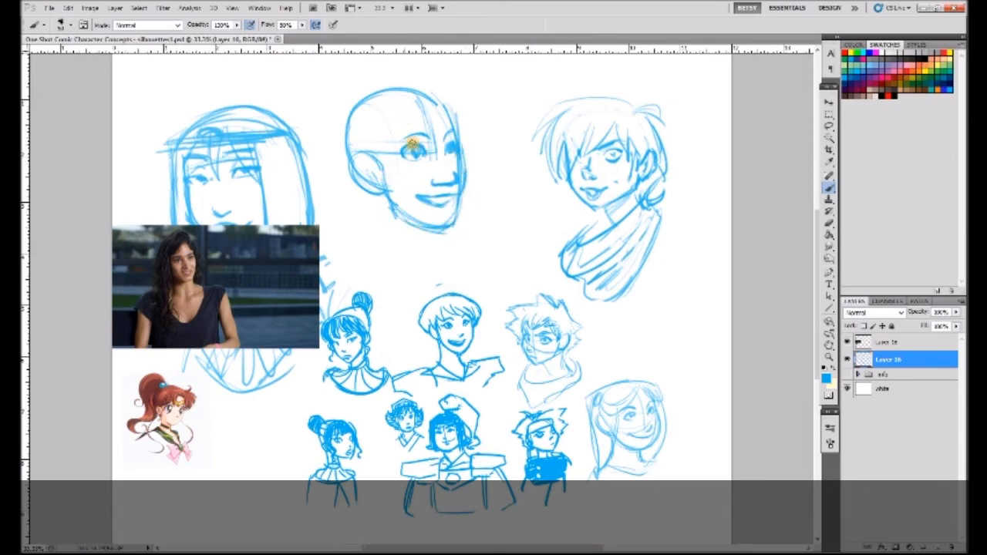
# - Draw swept bangs, a full crown and long hair flowing down both sides of the three-quarter head
pyautogui.moveTo(437, 104)
pyautogui.mouseDown()
pyautogui.moveTo(399, 132)
pyautogui.moveTo(393, 161)
pyautogui.moveTo(463, 160)
pyautogui.mouseUp()
pyautogui.moveTo(434, 75); pyautogui.dragTo(398, 81)
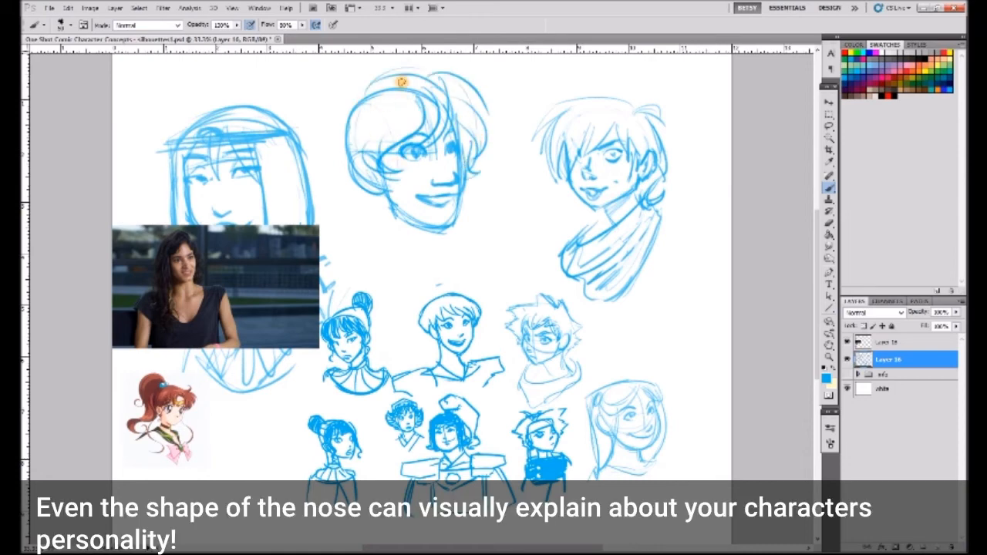
pyautogui.moveTo(333, 157)
pyautogui.mouseDown()
pyautogui.moveTo(348, 106)
pyautogui.moveTo(340, 247)
pyautogui.mouseUp()
pyautogui.moveTo(332, 157); pyautogui.dragTo(346, 219)
pyautogui.moveTo(468, 180); pyautogui.dragTo(492, 266)
# - Draw the neck and collarbone lines of the three-quarter portrait and strengthen its jaw and lips
pyautogui.moveTo(386, 195); pyautogui.dragTo(375, 260)
pyautogui.moveTo(429, 222)
pyautogui.mouseDown()
pyautogui.moveTo(425, 296)
pyautogui.moveTo(403, 276)
pyautogui.moveTo(480, 269)
pyautogui.mouseUp()
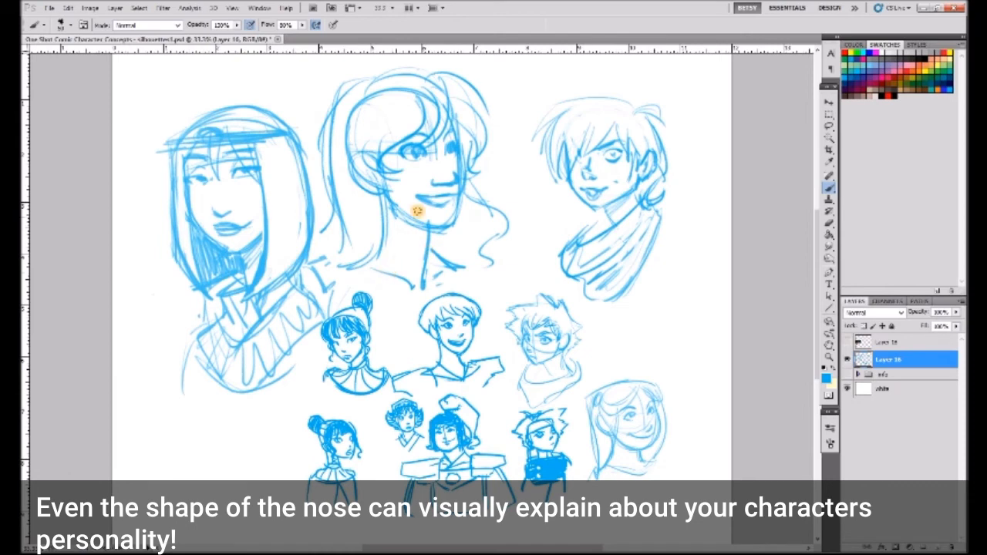
pyautogui.moveTo(436, 218)
pyautogui.mouseDown()
pyautogui.moveTo(465, 158)
pyautogui.moveTo(362, 155)
pyautogui.mouseUp()
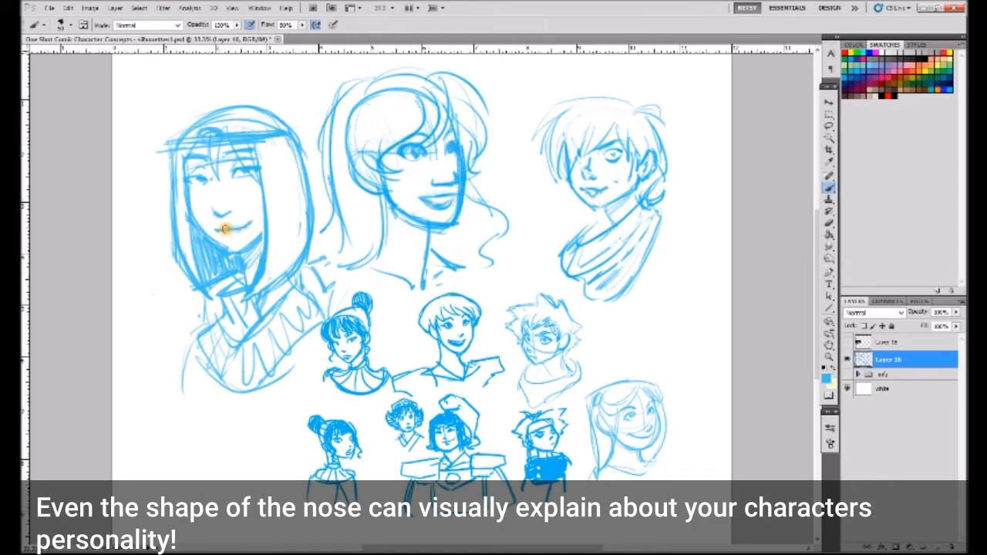
# - Select the three-quarter portrait, scale it down slightly and reposition it between the large portraits
pyautogui.press('l')
pyautogui.moveTo(482, 75)
pyautogui.mouseDown()
pyautogui.moveTo(503, 280)
pyautogui.moveTo(313, 77)
pyautogui.mouseUp()
pyautogui.press('v')
pyautogui.moveTo(531, 70); pyautogui.dragTo(486, 114)
pyautogui.moveTo(445, 168); pyautogui.dragTo(493, 142)
pyautogui.press('Return')
pyautogui.hotkey('ctrl', 'd')
# - Erase the long hair and the crown from the three-quarter portrait, keeping the face and short bangs
pyautogui.press('b')
pyautogui.click(830, 224)
pyautogui.moveTo(443, 95); pyautogui.dragTo(370, 184)
pyautogui.moveTo(502, 167); pyautogui.dragTo(496, 147)
# - Redraw the three-quarter portrait's neck and shoulder lines and a smooth rounded back of the head
pyautogui.press('b')
pyautogui.moveTo(411, 191); pyautogui.dragTo(394, 266)
pyautogui.moveTo(456, 219); pyautogui.dragTo(469, 244)
pyautogui.moveTo(409, 187)
pyautogui.mouseDown()
pyautogui.moveTo(404, 238)
pyautogui.moveTo(451, 259)
pyautogui.mouseUp()
pyautogui.keyDown('alt'); pyautogui.click(413, 224); pyautogui.keyUp('alt')
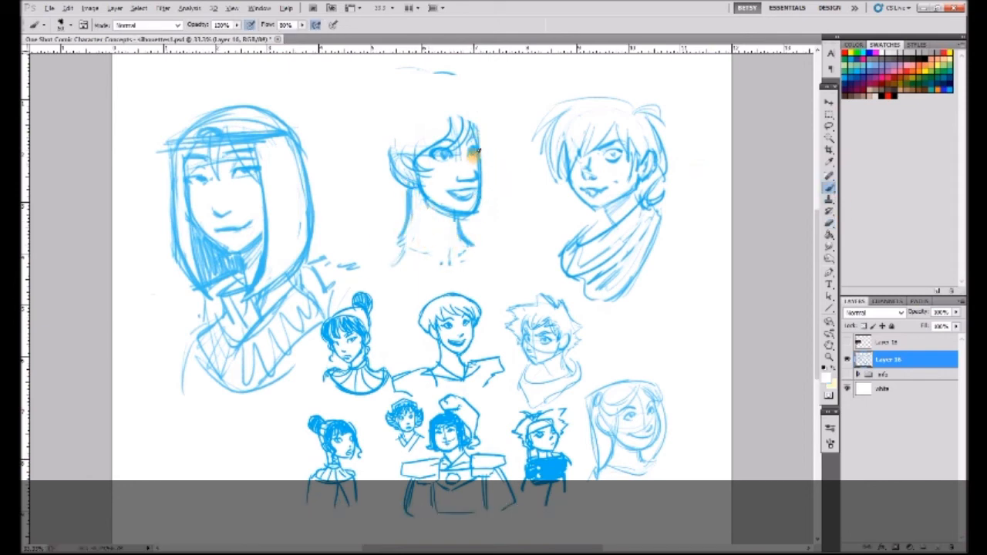
pyautogui.moveTo(415, 193); pyautogui.dragTo(411, 243)
pyautogui.moveTo(398, 105)
pyautogui.mouseDown()
pyautogui.moveTo(466, 121)
pyautogui.moveTo(378, 118)
pyautogui.moveTo(413, 98)
pyautogui.moveTo(391, 159)
pyautogui.mouseUp()
pyautogui.moveTo(415, 99); pyautogui.dragTo(377, 130)
# - Lasso the short-haired three-quarter portrait in the middle and copy it
pyautogui.click(829, 103)
pyautogui.click(829, 114)
pyautogui.click(829, 126)
pyautogui.moveTo(475, 94); pyautogui.dragTo(482, 100)
pyautogui.click(829, 102)
pyautogui.hotkey('ctrl', 'c')
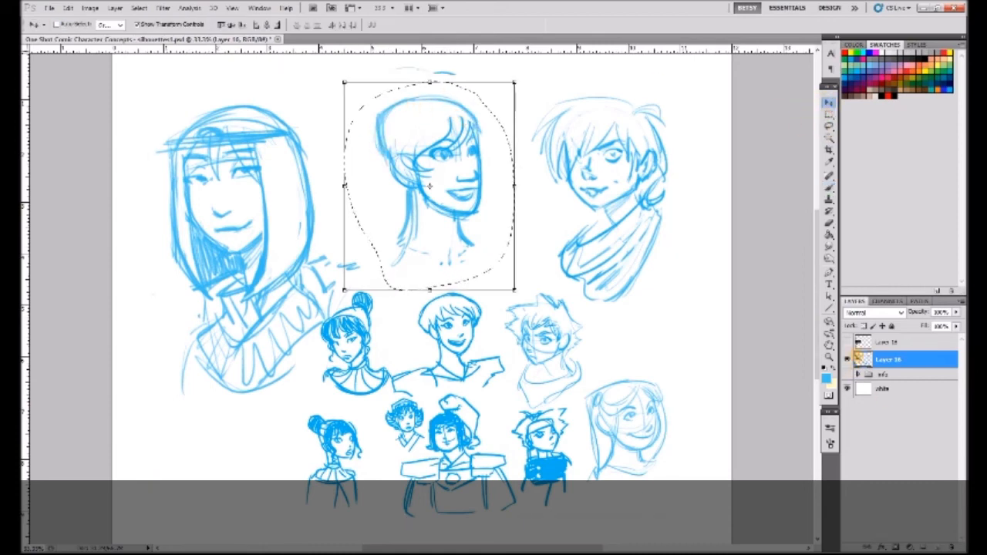
# - Hide the sketch layer, paste the portrait on a new layer and arrange three copies of it in a row
pyautogui.click(847, 359)
pyautogui.click(938, 547)
pyautogui.hotkey('ctrl', 'v')
pyautogui.moveTo(471, 199); pyautogui.dragTo(278, 211)
pyautogui.keyDown('alt'); pyautogui.moveTo(263, 169); pyautogui.dragTo(425, 163); pyautogui.keyUp('alt')
pyautogui.keyDown('alt'); pyautogui.moveTo(425, 163); pyautogui.dragTo(606, 159); pyautogui.keyUp('alt')
# - Draw long, loose wavy hair with a raised crown around the first head of the row
pyautogui.press('b')
pyautogui.moveTo(183, 129); pyautogui.dragTo(153, 279)
pyautogui.moveTo(172, 127); pyautogui.dragTo(249, 114)
pyautogui.moveTo(245, 109)
pyautogui.mouseDown()
pyautogui.moveTo(306, 149)
pyautogui.moveTo(297, 180)
pyautogui.mouseUp()
pyautogui.moveTo(165, 144); pyautogui.dragTo(244, 111)
pyautogui.moveTo(295, 201); pyautogui.dragTo(313, 283)
pyautogui.moveTo(209, 251); pyautogui.dragTo(247, 293)
pyautogui.moveTo(244, 330); pyautogui.dragTo(244, 300)
pyautogui.moveTo(193, 247); pyautogui.dragTo(233, 299)
pyautogui.moveTo(157, 285); pyautogui.dragTo(157, 342)
pyautogui.moveTo(162, 375); pyautogui.dragTo(176, 327)
pyautogui.moveTo(185, 318); pyautogui.dragTo(190, 320)
pyautogui.moveTo(312, 279)
pyautogui.mouseDown()
pyautogui.moveTo(280, 265)
pyautogui.moveTo(301, 312)
pyautogui.mouseUp()
pyautogui.moveTo(348, 121); pyautogui.dragTo(375, 211)
pyautogui.hotkey('ctrl', 'z')
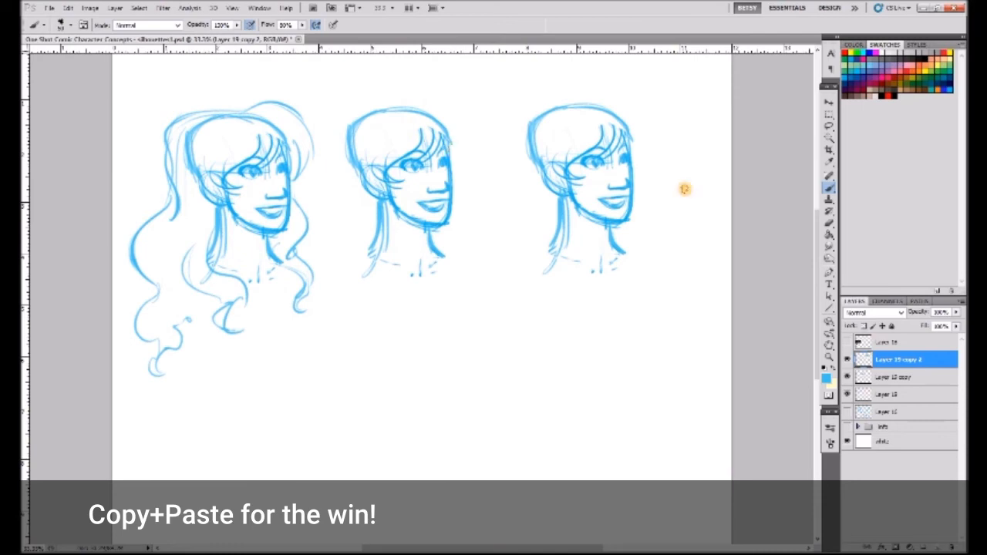
# - Merge the three head copies into one layer and clear the bangs from the middle head, redrawing its eyebrow
pyautogui.press('e')
pyautogui.hotkey('ctrl', 'e')
pyautogui.hotkey('ctrl', 'e')
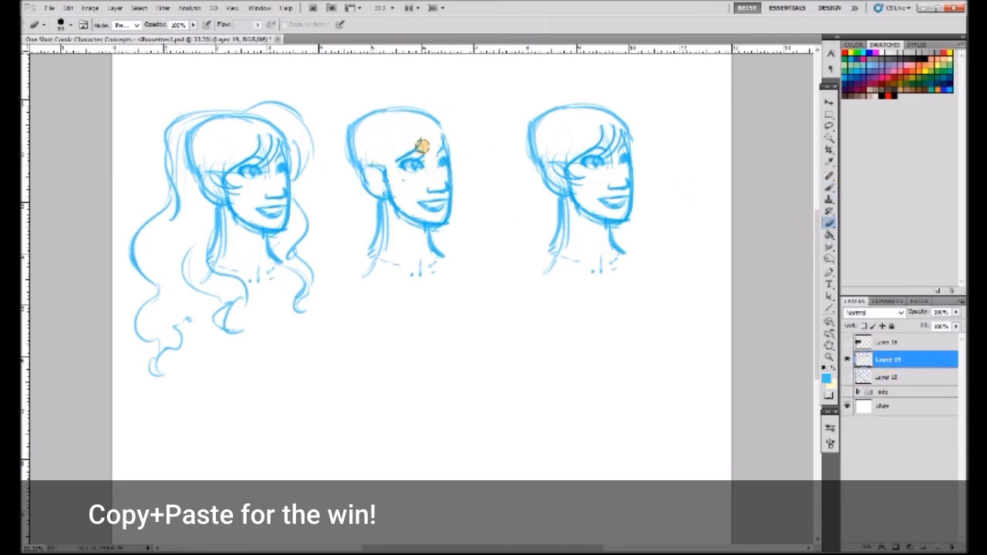
pyautogui.press('b')
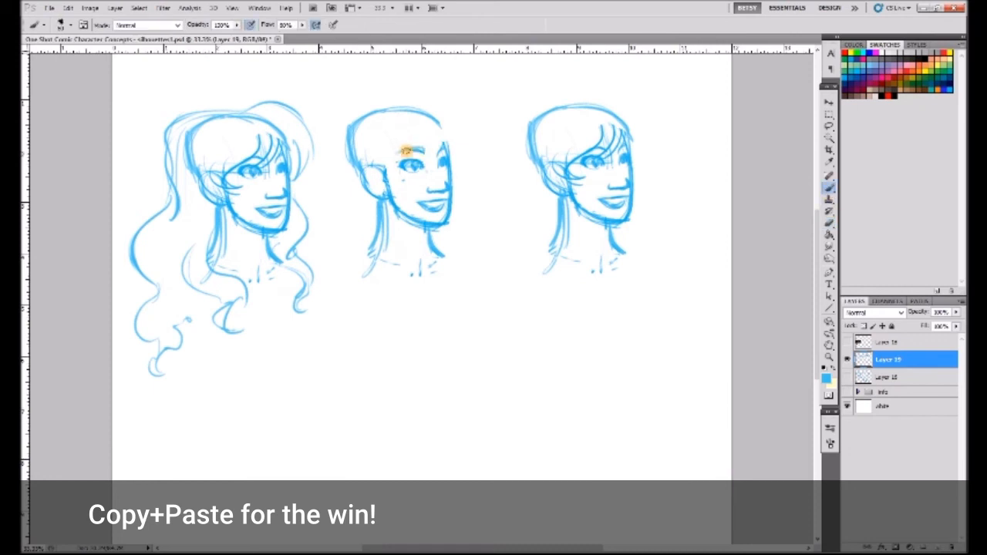
# - Draw parted bangs and a long, straight tied-back tail of hair on the middle head
pyautogui.moveTo(417, 124)
pyautogui.mouseDown()
pyautogui.moveTo(410, 150)
pyautogui.moveTo(434, 165)
pyautogui.moveTo(343, 148)
pyautogui.moveTo(360, 308)
pyautogui.mouseUp()
pyautogui.moveTo(343, 267); pyautogui.dragTo(353, 317)
pyautogui.moveTo(378, 259); pyautogui.dragTo(360, 316)
pyautogui.moveTo(357, 316)
pyautogui.mouseDown()
pyautogui.moveTo(350, 436)
pyautogui.moveTo(378, 401)
pyautogui.mouseUp()
pyautogui.moveTo(377, 401); pyautogui.dragTo(345, 423)
pyautogui.moveTo(338, 325); pyautogui.dragTo(347, 415)
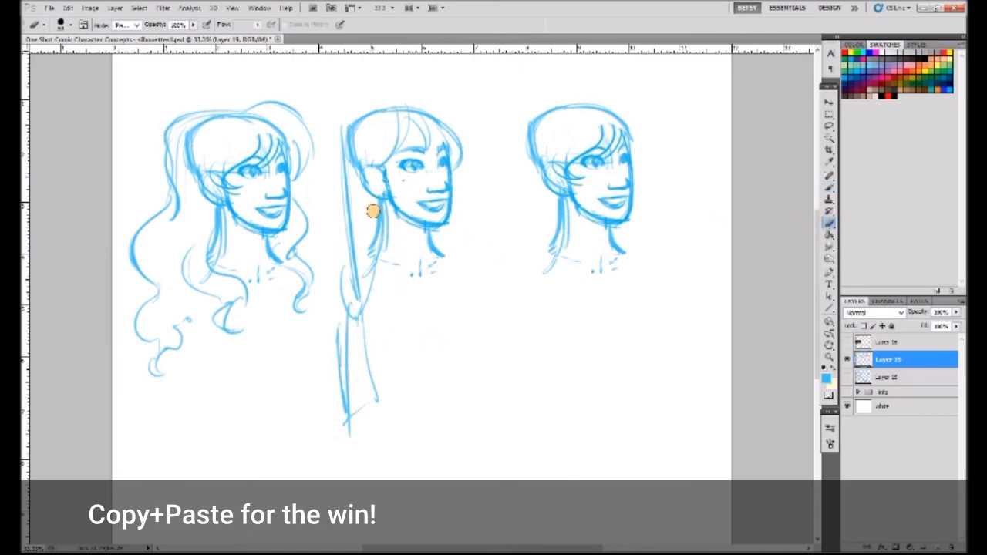
# - Erase the bangs and side hair from the third head and redraw its eyebrow and forehead line
pyautogui.press('e')
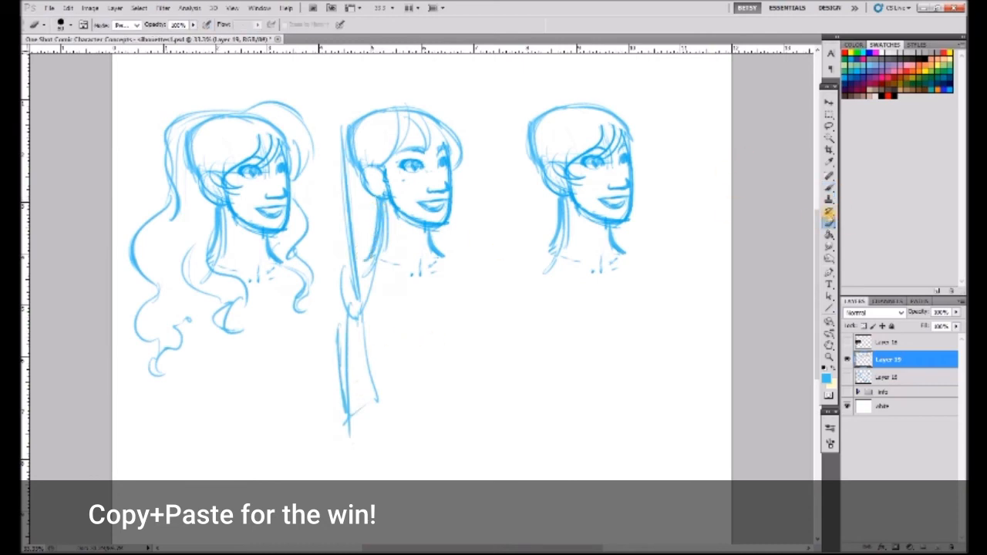
pyautogui.moveTo(608, 133)
pyautogui.mouseDown()
pyautogui.moveTo(581, 140)
pyautogui.moveTo(570, 156)
pyautogui.moveTo(610, 159)
pyautogui.moveTo(559, 153)
pyautogui.moveTo(558, 180)
pyautogui.mouseUp()
pyautogui.moveTo(624, 138); pyautogui.dragTo(631, 146)
pyautogui.moveTo(549, 270); pyautogui.dragTo(597, 273)
pyautogui.click(828, 198)
pyautogui.click(829, 177)
pyautogui.moveTo(578, 156); pyautogui.dragTo(598, 146)
pyautogui.click(494, 216)
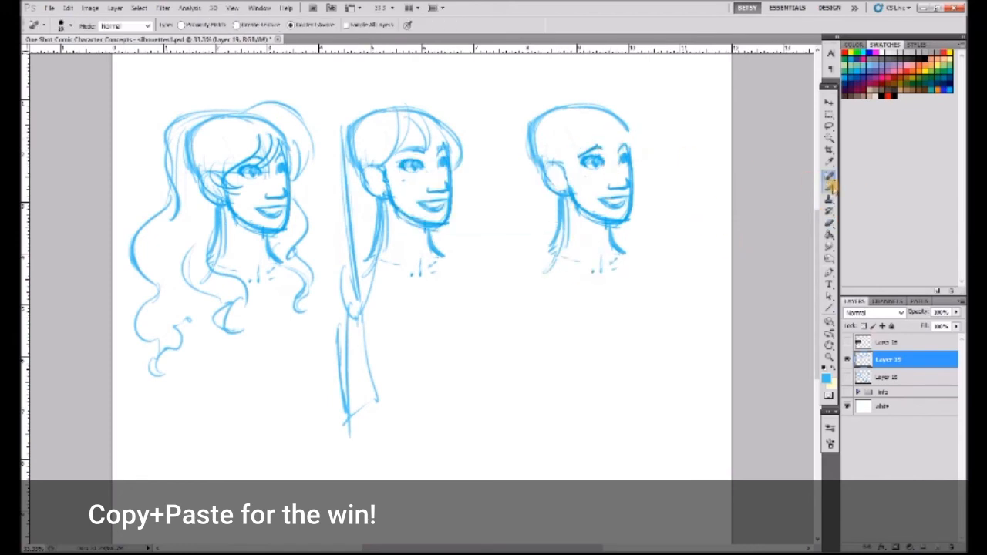
pyautogui.click(829, 187)
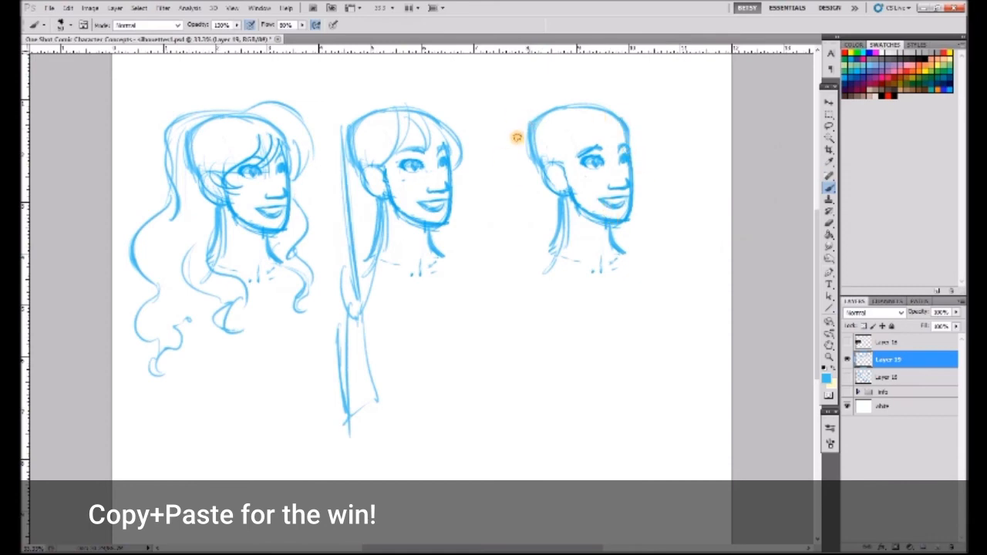
pyautogui.moveTo(590, 107)
pyautogui.mouseDown()
pyautogui.moveTo(639, 121)
pyautogui.moveTo(661, 107)
pyautogui.moveTo(563, 152)
pyautogui.moveTo(569, 182)
pyautogui.mouseUp()
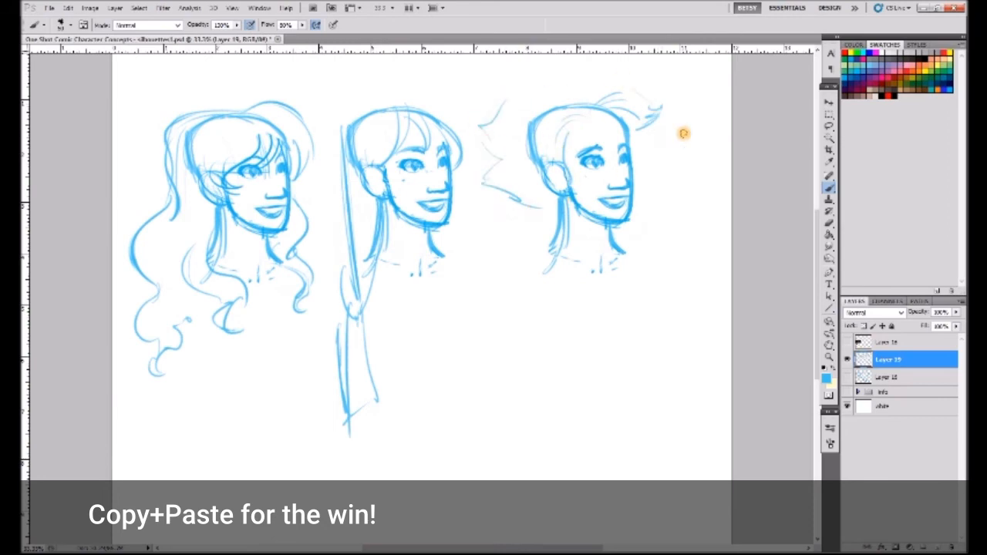
pyautogui.hotkey('ctrl', 'alt', 'z')
pyautogui.hotkey('ctrl', 'alt', 'z')
# - Sketch straight bangs and a fuller crown outline on the third head, undoing the last few strokes
pyautogui.moveTo(604, 118); pyautogui.dragTo(611, 152)
pyautogui.moveTo(594, 100); pyautogui.dragTo(642, 154)
pyautogui.moveTo(583, 109)
pyautogui.mouseDown()
pyautogui.moveTo(570, 177)
pyautogui.moveTo(569, 145)
pyautogui.moveTo(497, 193)
pyautogui.mouseUp()
pyautogui.moveTo(529, 126); pyautogui.dragTo(548, 201)
pyautogui.moveTo(571, 112); pyautogui.dragTo(568, 165)
pyautogui.moveTo(643, 125); pyautogui.dragTo(660, 179)
pyautogui.moveTo(640, 147); pyautogui.dragTo(646, 191)
pyautogui.hotkey('ctrl', 'alt', 'z')
pyautogui.hotkey('ctrl', 'alt', 'z')
pyautogui.hotkey('ctrl', 'alt', 'z')
pyautogui.hotkey('ctrl', 'alt', 'z')
pyautogui.hotkey('ctrl', 'alt', 'z')
# - Draw shoulder-length hair curling inward around the third head's neck and strengthen the crown strands
pyautogui.moveTo(527, 189); pyautogui.dragTo(534, 242)
pyautogui.moveTo(569, 214)
pyautogui.mouseDown()
pyautogui.moveTo(582, 247)
pyautogui.moveTo(566, 268)
pyautogui.mouseUp()
pyautogui.moveTo(530, 206); pyautogui.dragTo(553, 247)
pyautogui.moveTo(620, 225); pyautogui.dragTo(626, 267)
pyautogui.moveTo(637, 185); pyautogui.dragTo(626, 253)
pyautogui.moveTo(527, 172); pyautogui.dragTo(509, 266)
pyautogui.moveTo(549, 234); pyautogui.dragTo(563, 285)
pyautogui.moveTo(565, 116); pyautogui.dragTo(551, 158)
pyautogui.moveTo(529, 120); pyautogui.dragTo(523, 185)
pyautogui.moveTo(540, 112); pyautogui.dragTo(601, 98)
pyautogui.moveTo(632, 132); pyautogui.dragTo(645, 165)
# - Switch back to the main portrait sketches and lengthen the first portrait's bob into long, straight hair reaching the chest
pyautogui.click(847, 359)
pyautogui.click(847, 377)
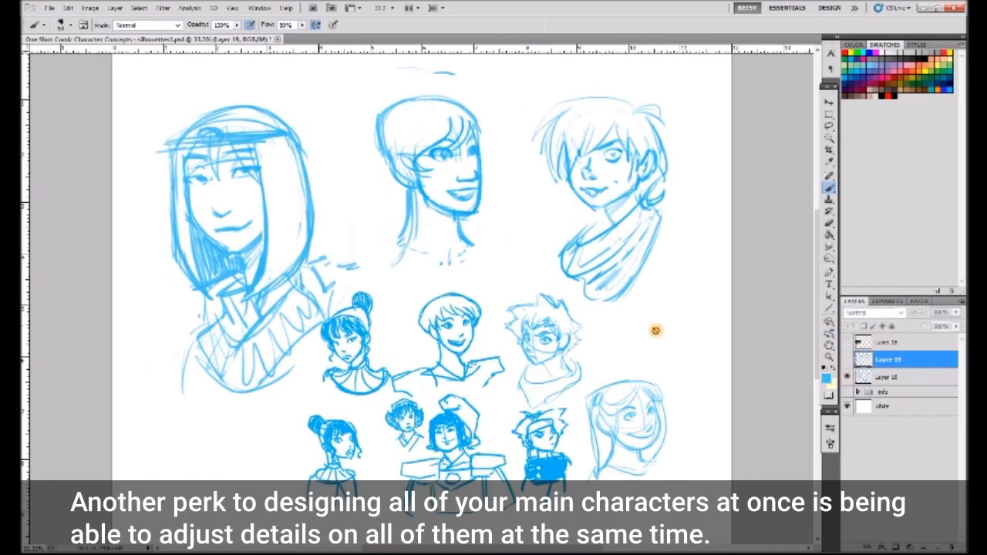
pyautogui.click(885, 378)
pyautogui.moveTo(196, 295); pyautogui.dragTo(229, 408)
pyautogui.moveTo(182, 258)
pyautogui.mouseDown()
pyautogui.moveTo(206, 372)
pyautogui.moveTo(230, 403)
pyautogui.mouseUp()
pyautogui.moveTo(177, 251); pyautogui.dragTo(214, 383)
pyautogui.moveTo(258, 325); pyautogui.dragTo(255, 428)
pyautogui.moveTo(312, 251); pyautogui.dragTo(259, 402)
pyautogui.moveTo(311, 216); pyautogui.dragTo(273, 381)
pyautogui.keyDown('alt'); pyautogui.click(185, 246); pyautogui.keyUp('alt')
pyautogui.moveTo(185, 247); pyautogui.dragTo(201, 322)
pyautogui.moveTo(264, 279)
pyautogui.mouseDown()
pyautogui.moveTo(261, 369)
pyautogui.moveTo(270, 341)
pyautogui.mouseUp()
pyautogui.moveTo(296, 257)
pyautogui.mouseDown()
pyautogui.moveTo(269, 315)
pyautogui.moveTo(260, 295)
pyautogui.moveTo(259, 405)
pyautogui.mouseUp()
pyautogui.keyDown('alt'); pyautogui.click(264, 263); pyautogui.keyUp('alt')
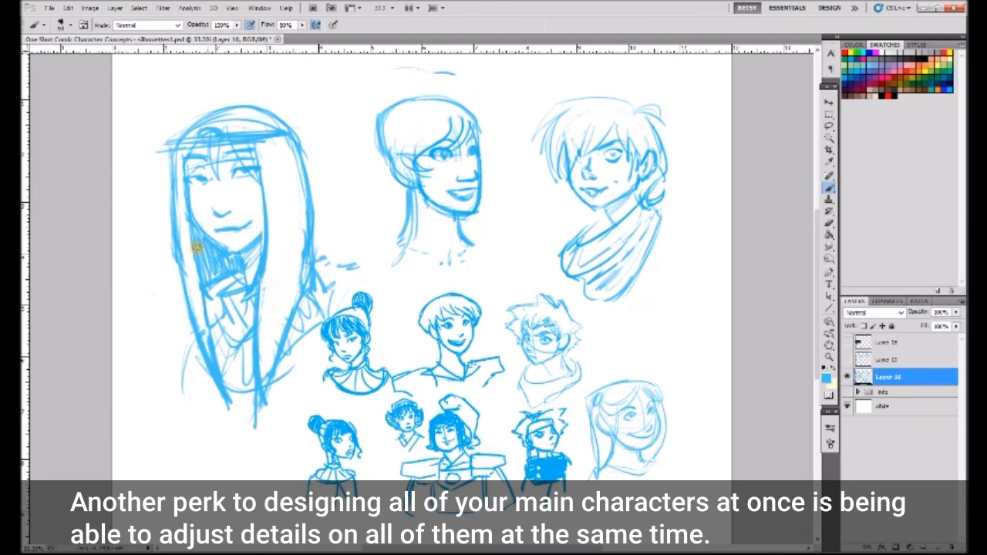
pyautogui.moveTo(308, 207); pyautogui.dragTo(329, 288)
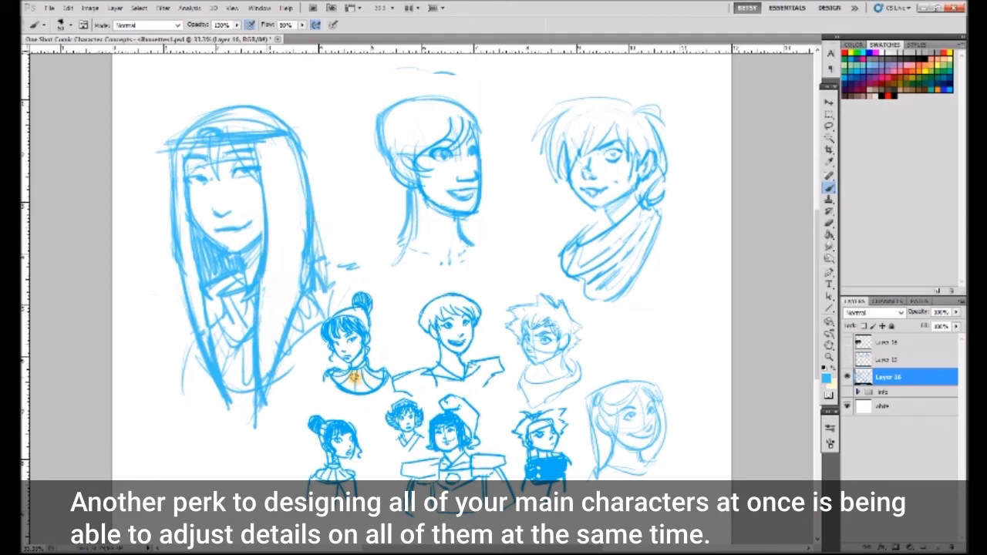
# - Switch to the hairstyle variants and place a duplicate of the whole row of heads below it
pyautogui.click(847, 378)
pyautogui.click(846, 361)
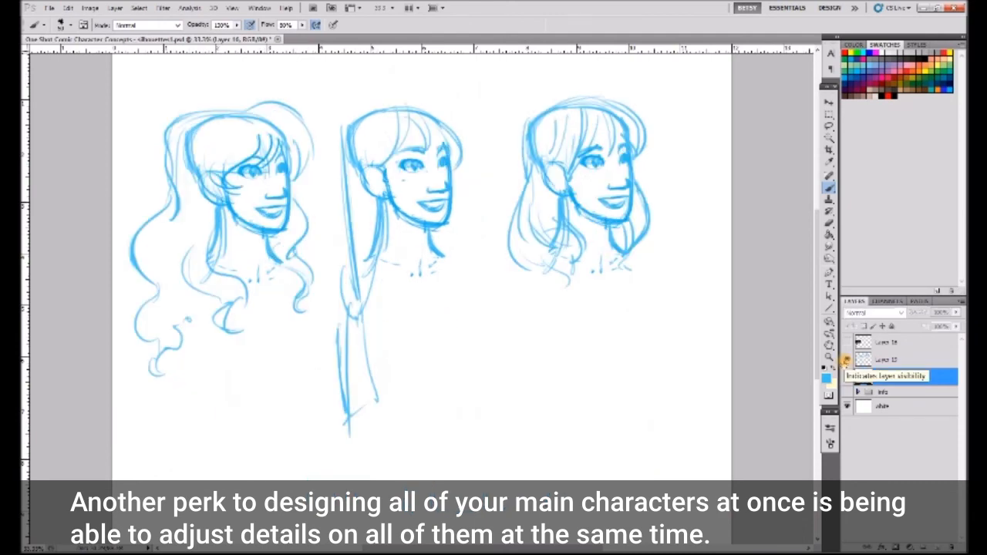
pyautogui.click(829, 102)
pyautogui.click(883, 361)
pyautogui.moveTo(627, 197); pyautogui.dragTo(667, 413)
# - Erase the bangs and shoulder-length hair from the third head of the duplicated row
pyautogui.click(829, 223)
pyautogui.moveTo(563, 402)
pyautogui.mouseDown()
pyautogui.moveTo(548, 450)
pyautogui.moveTo(623, 476)
pyautogui.moveTo(688, 365)
pyautogui.moveTo(572, 327)
pyautogui.mouseUp()
pyautogui.moveTo(687, 365)
pyautogui.mouseDown()
pyautogui.moveTo(599, 342)
pyautogui.moveTo(611, 347)
pyautogui.mouseUp()
# - Draw a pulled-back hairline and a large curly ponytail outline on the cleared head
pyautogui.press('b')
pyautogui.moveTo(586, 288)
pyautogui.mouseDown()
pyautogui.moveTo(509, 336)
pyautogui.moveTo(553, 391)
pyautogui.mouseUp()
pyautogui.moveTo(569, 399)
pyautogui.mouseDown()
pyautogui.moveTo(589, 410)
pyautogui.moveTo(569, 417)
pyautogui.mouseUp()
pyautogui.moveTo(568, 287); pyautogui.dragTo(622, 304)
pyautogui.moveTo(611, 370)
pyautogui.mouseDown()
pyautogui.moveTo(630, 333)
pyautogui.moveTo(653, 332)
pyautogui.mouseUp()
pyautogui.moveTo(608, 373)
pyautogui.mouseDown()
pyautogui.moveTo(627, 331)
pyautogui.moveTo(599, 327)
pyautogui.moveTo(579, 296)
pyautogui.moveTo(515, 312)
pyautogui.moveTo(538, 379)
pyautogui.mouseUp()
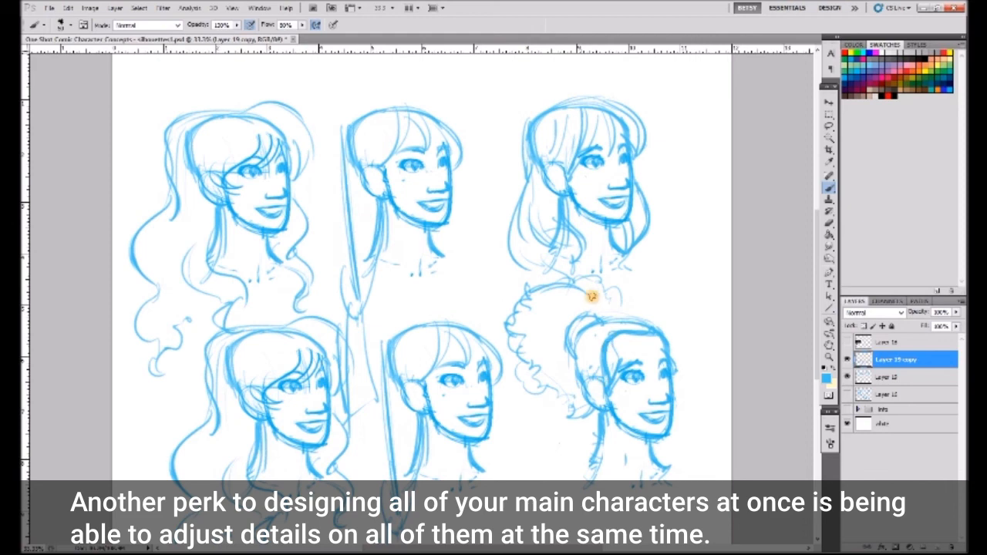
# - Refine the curly-haired head with cleaner edges, neck and shoulder lines, and extra curls and hair strands
pyautogui.press('e')
pyautogui.moveTo(621, 351); pyautogui.dragTo(614, 406)
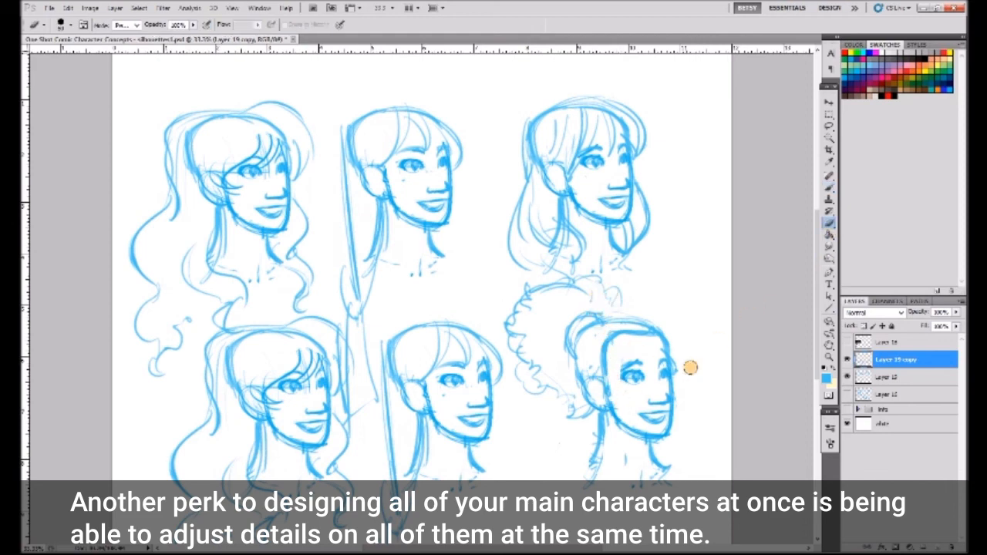
pyautogui.press('b')
pyautogui.moveTo(569, 470); pyautogui.dragTo(594, 446)
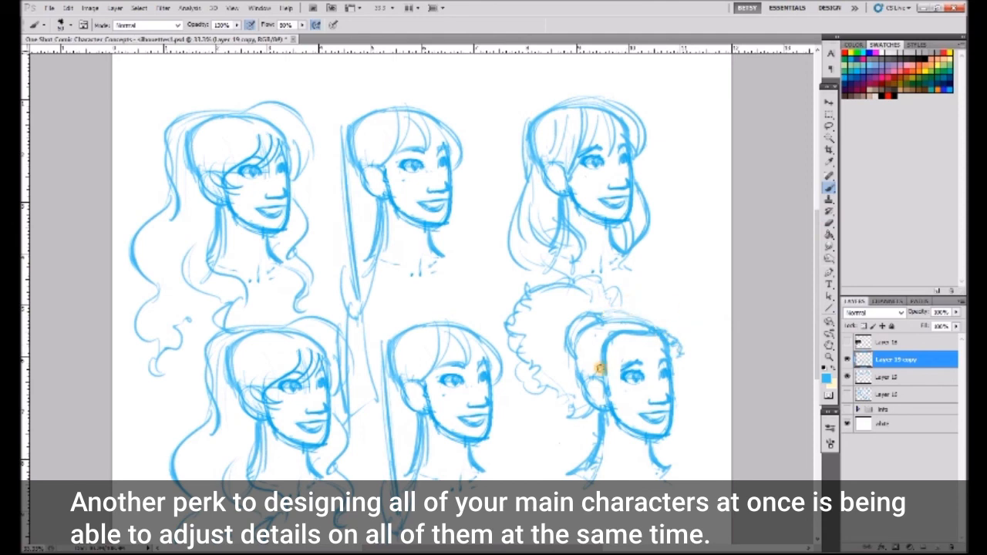
pyautogui.moveTo(584, 355); pyautogui.dragTo(594, 335)
pyautogui.moveTo(566, 302); pyautogui.dragTo(550, 307)
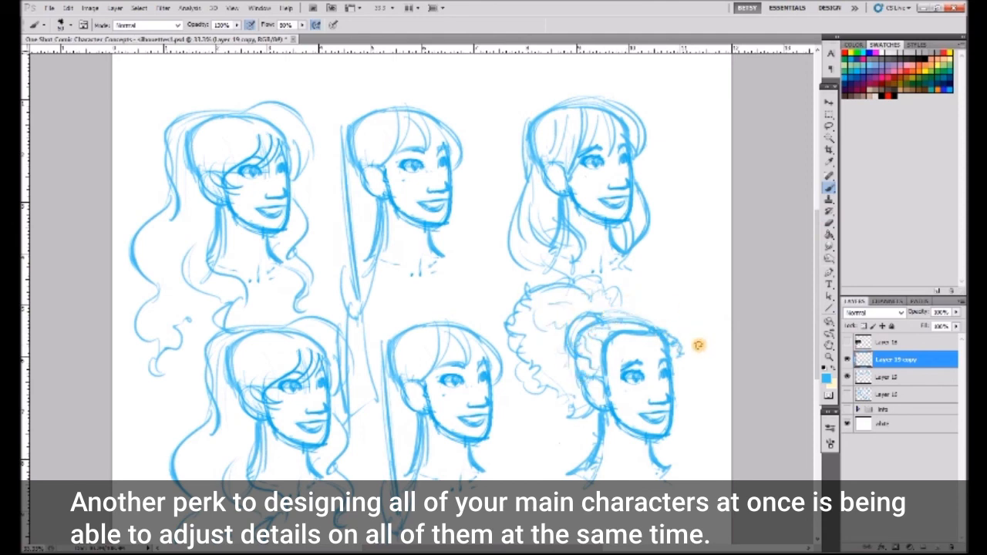
# - Remove the two spare heads beside the curly-haired version and show the main portrait sketches again
pyautogui.press('l')
pyautogui.moveTo(489, 326)
pyautogui.mouseDown()
pyautogui.moveTo(143, 449)
pyautogui.moveTo(482, 301)
pyautogui.mouseUp()
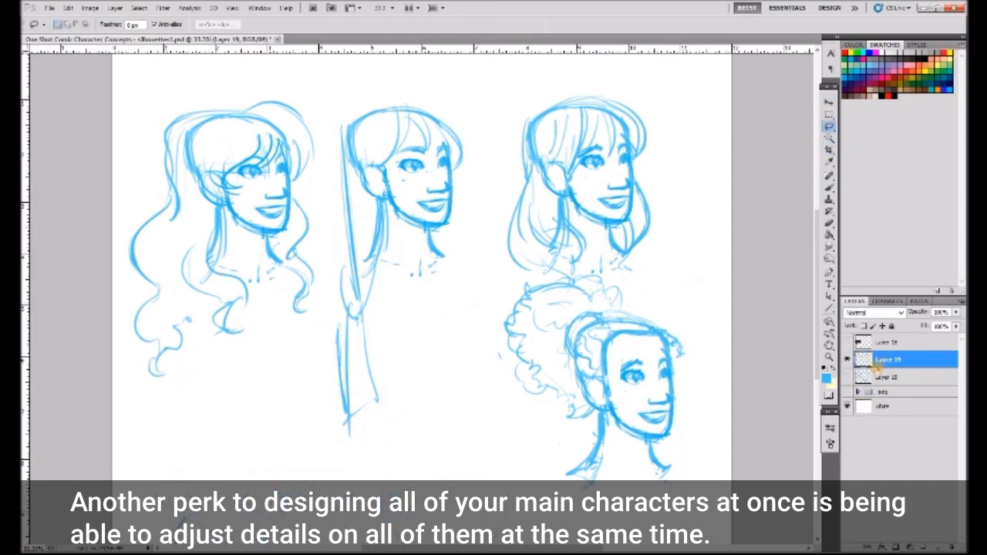
pyautogui.click(848, 377)
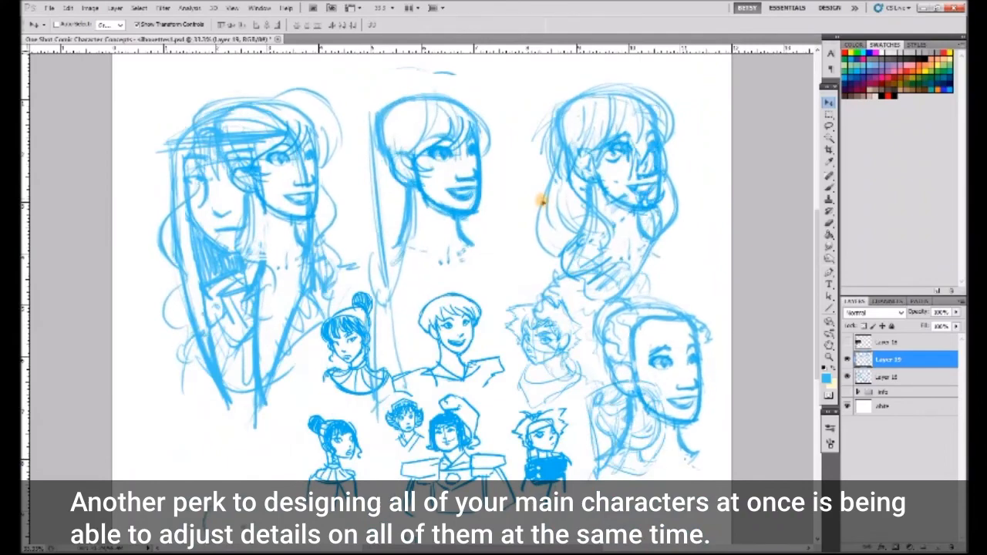
# - Position the curly-haired head over the middle main portrait and lower its opacity as a tracing guide
pyautogui.moveTo(543, 201); pyautogui.dragTo(404, 207)
pyautogui.click(884, 391)
pyautogui.click(888, 378)
pyautogui.click(956, 313)
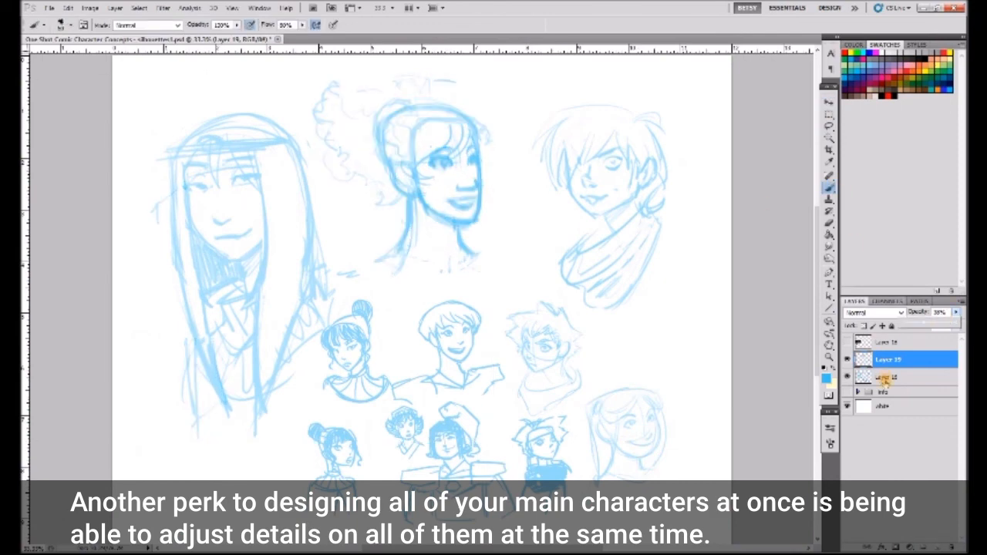
# - Trace the curly ponytail onto the middle portrait's sketch layer and delete the guide layer
pyautogui.click(885, 378)
pyautogui.moveTo(393, 81)
pyautogui.mouseDown()
pyautogui.moveTo(326, 134)
pyautogui.moveTo(393, 188)
pyautogui.moveTo(388, 200)
pyautogui.moveTo(444, 97)
pyautogui.mouseUp()
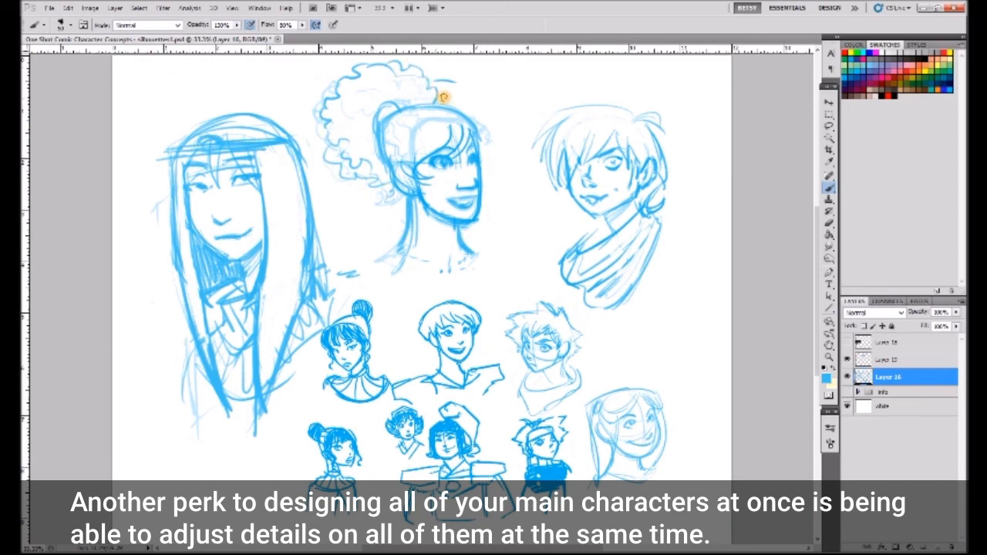
pyautogui.click(830, 223)
pyautogui.moveTo(889, 360); pyautogui.dragTo(951, 546)
# - Replace the middle portrait's bangs with a curly pulled-back hairline and add curls under the ponytail
pyautogui.moveTo(421, 177)
pyautogui.mouseDown()
pyautogui.moveTo(453, 122)
pyautogui.moveTo(472, 129)
pyautogui.mouseUp()
pyautogui.click(829, 189)
pyautogui.moveTo(415, 185)
pyautogui.mouseDown()
pyautogui.moveTo(434, 116)
pyautogui.moveTo(481, 134)
pyautogui.mouseUp()
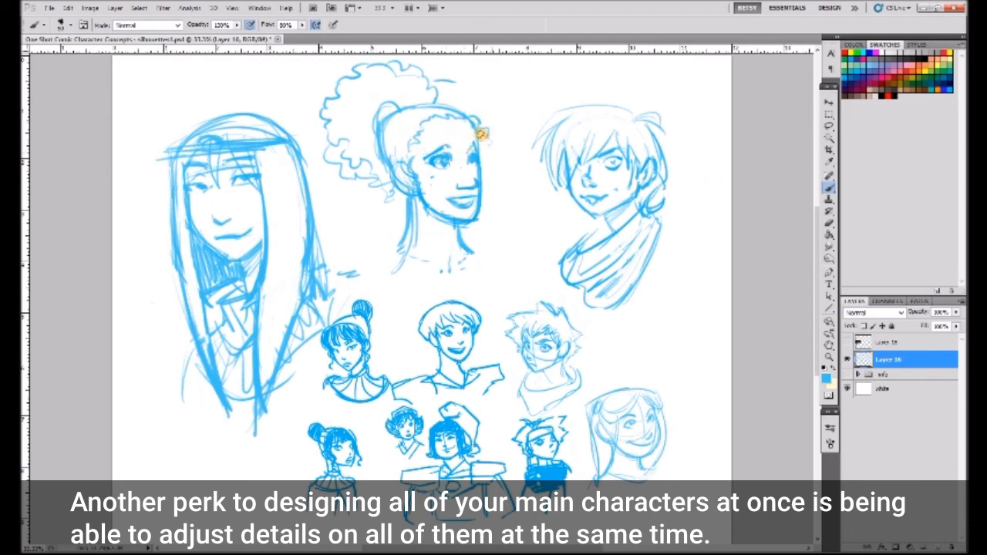
pyautogui.moveTo(333, 162); pyautogui.dragTo(395, 196)
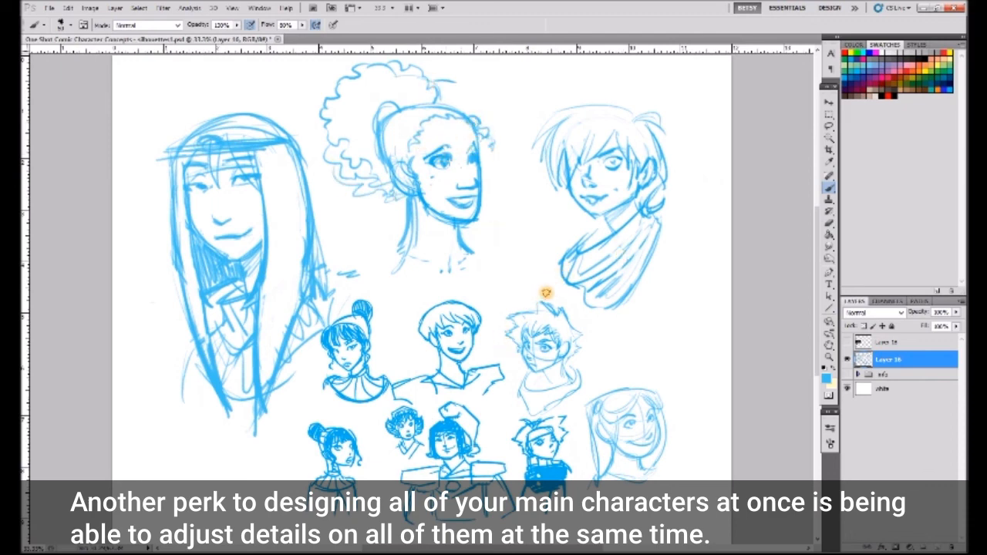
# - Copy the scarf-wearing portrait to its own layer and name that layer "prickly"
pyautogui.rightClick(889, 363)
pyautogui.click(829, 126)
pyautogui.moveTo(582, 83); pyautogui.dragTo(681, 106)
pyautogui.hotkey('ctrl', 'shift', 'j')
pyautogui.doubleClick(889, 360)
pyautogui.write('prickly')
pyautogui.press('Return')
# - Show the character info and scale the scarf-wearing portrait down beside the Prickly Pipsqueak silhouette's head
pyautogui.click(847, 392)
pyautogui.press('v')
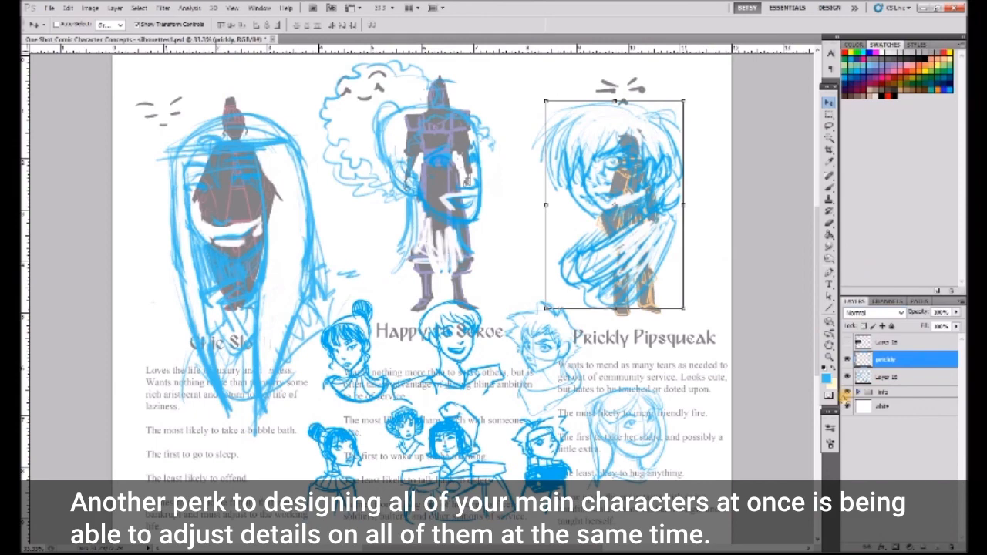
pyautogui.click(847, 377)
pyautogui.moveTo(665, 170)
pyautogui.mouseDown()
pyautogui.moveTo(657, 181)
pyautogui.moveTo(717, 161)
pyautogui.mouseUp()
pyautogui.moveTo(734, 93); pyautogui.dragTo(684, 167)
pyautogui.moveTo(675, 221); pyautogui.dragTo(718, 137)
pyautogui.moveTo(641, 214); pyautogui.dragTo(648, 203)
pyautogui.moveTo(691, 179); pyautogui.dragTo(689, 186)
pyautogui.press('Return')
# - Copy the curly-ponytail portrait to a new layer and scale it down beside the Happy to Serve silhouette
pyautogui.click(847, 377)
pyautogui.click(889, 377)
pyautogui.click(829, 125)
pyautogui.moveTo(476, 60)
pyautogui.mouseDown()
pyautogui.moveTo(469, 279)
pyautogui.moveTo(328, 57)
pyautogui.mouseUp()
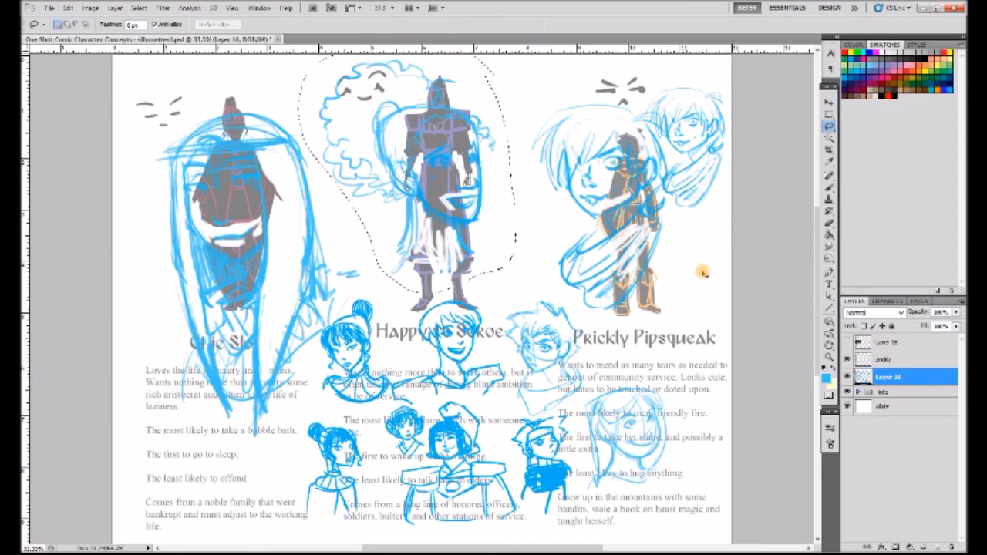
pyautogui.hotkey('ctrl', 'j')
pyautogui.click(847, 394)
pyautogui.click(829, 102)
pyautogui.moveTo(500, 63); pyautogui.dragTo(412, 168)
pyautogui.moveTo(399, 227)
pyautogui.mouseDown()
pyautogui.moveTo(541, 117)
pyautogui.moveTo(546, 123)
pyautogui.moveTo(374, 158)
pyautogui.moveTo(545, 148)
pyautogui.moveTo(549, 249)
pyautogui.mouseUp()
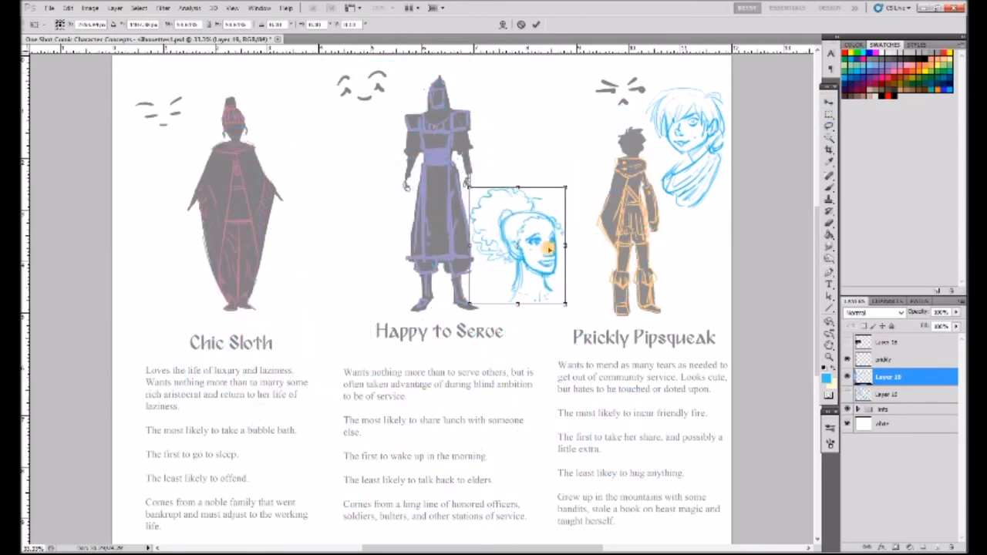
pyautogui.press('Return')
# - Copy the long-haired portrait to a new layer and scale it down beside the Chic Sloth silhouette
pyautogui.click(847, 394)
pyautogui.click(887, 394)
pyautogui.click(829, 125)
pyautogui.moveTo(162, 361)
pyautogui.mouseDown()
pyautogui.moveTo(217, 453)
pyautogui.moveTo(145, 292)
pyautogui.moveTo(163, 359)
pyautogui.mouseUp()
pyautogui.hotkey('ctrl', 'j')
pyautogui.click(829, 102)
pyautogui.click(846, 411)
pyautogui.moveTo(352, 101)
pyautogui.mouseDown()
pyautogui.moveTo(260, 289)
pyautogui.moveTo(225, 299)
pyautogui.mouseUp()
pyautogui.moveTo(215, 337); pyautogui.dragTo(331, 254)
pyautogui.press('Return')
pyautogui.click(830, 115)
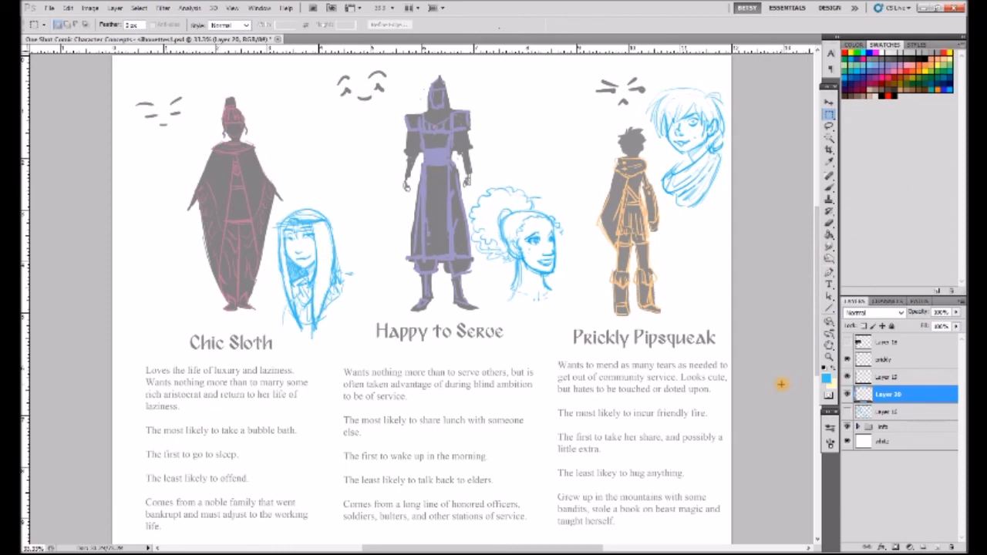
# - Paint a rounded mass of curly hair in black around the Happy to Serve silhouette's head on Layer 15 of the info group
pyautogui.click(829, 189)
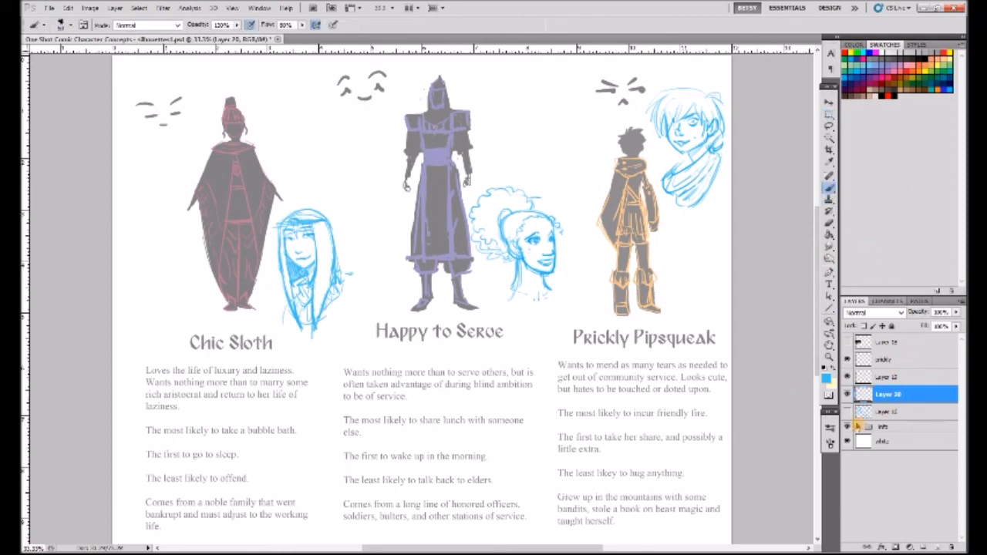
pyautogui.click(858, 427)
pyautogui.click(896, 502)
pyautogui.click(148, 24)
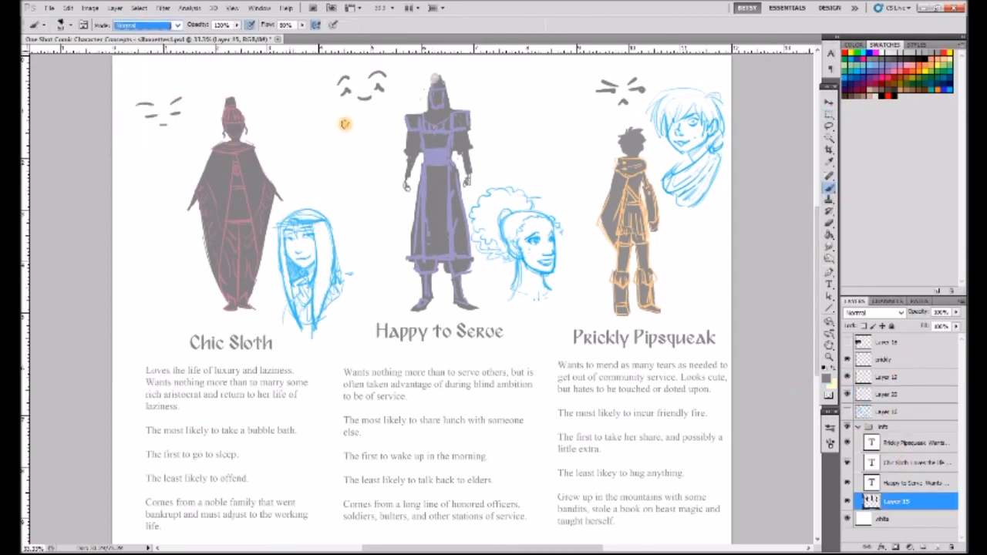
pyautogui.click(829, 379)
pyautogui.click(352, 510)
pyautogui.click(469, 377)
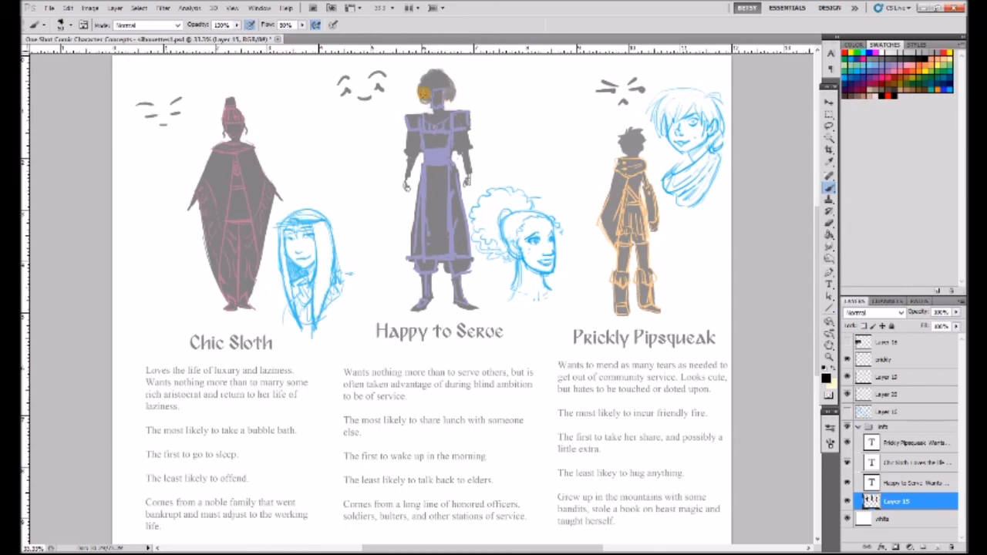
pyautogui.press('m')
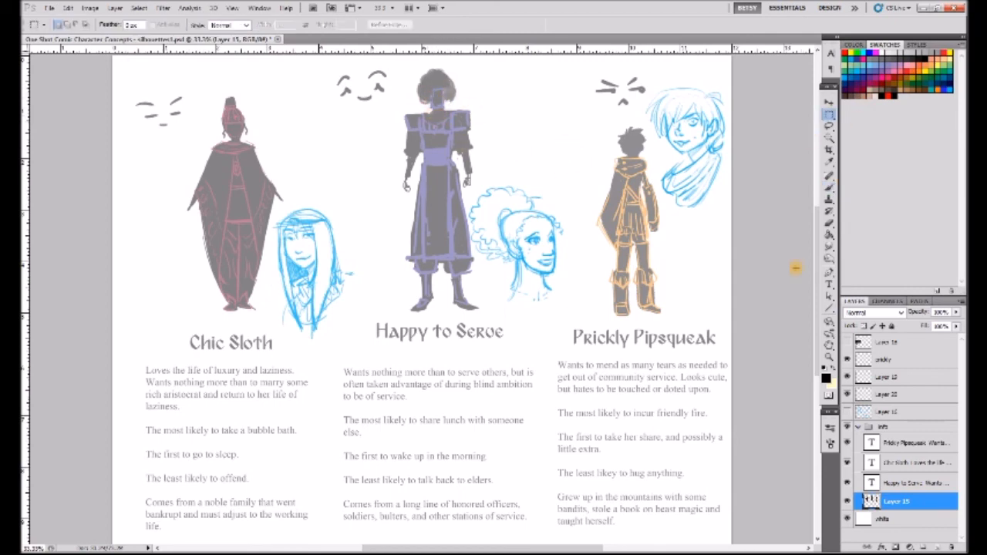
pyautogui.click(886, 360)
pyautogui.press('b')
pyautogui.moveTo(696, 88); pyautogui.dragTo(678, 80)
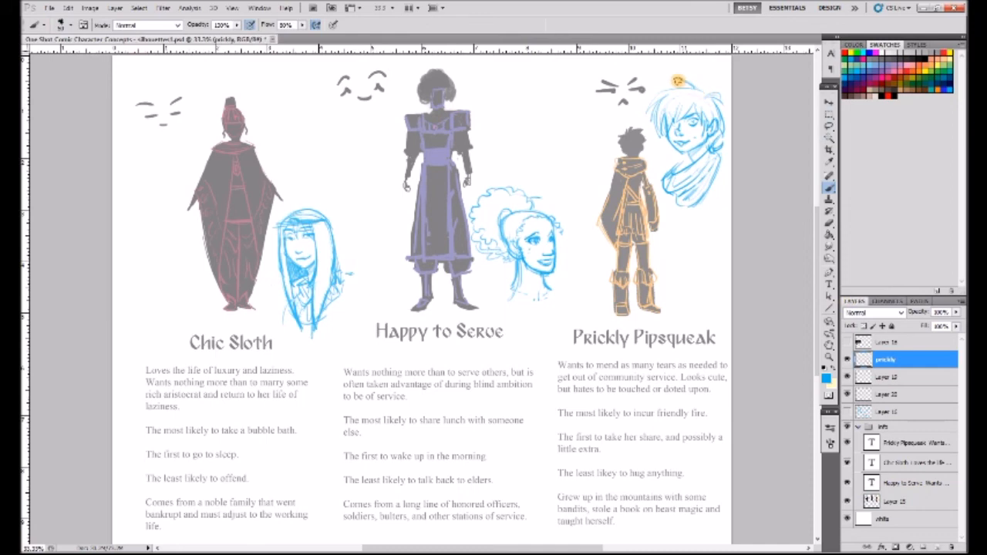
pyautogui.hotkey('ctrl', 'alt', 'z')
pyautogui.hotkey('ctrl', 'alt', 'z')
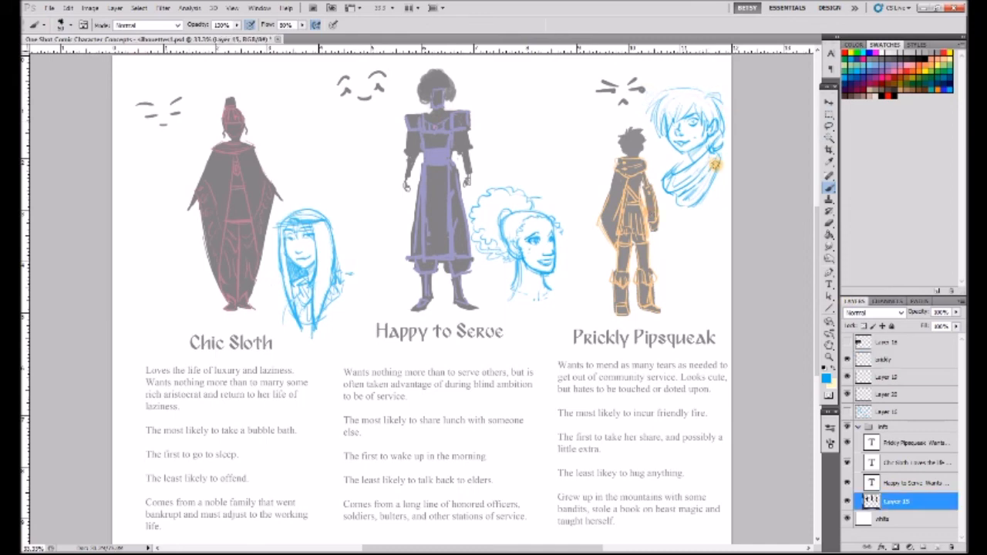
pyautogui.hotkey('ctrl', 'shift', 'z')
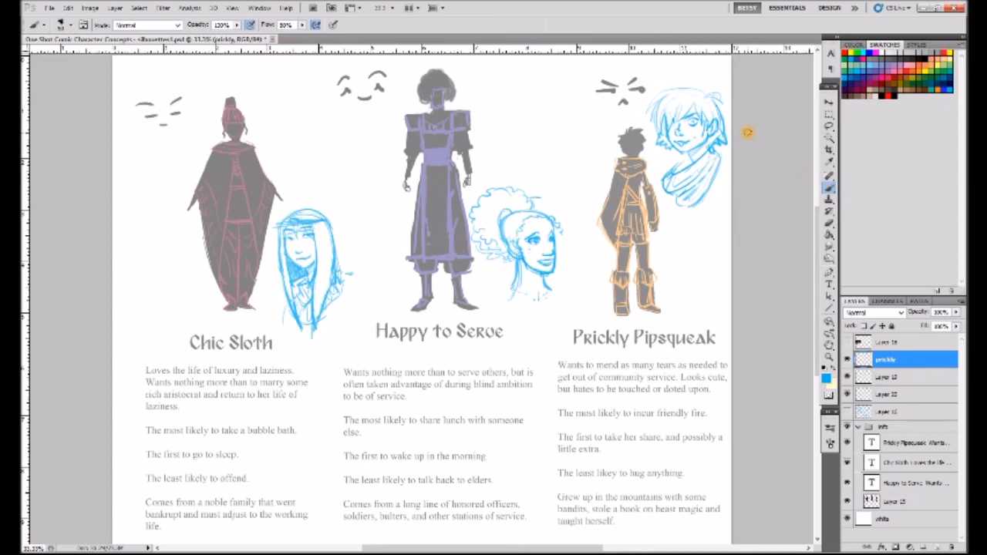
pyautogui.hotkey('ctrl', 'alt', 'z')
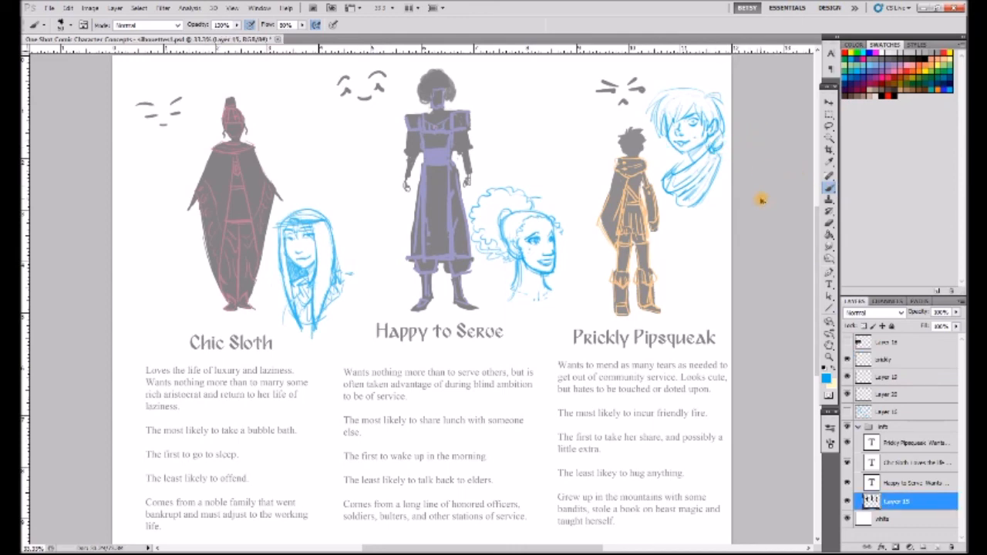
# - Set the brush colour to black for painting on the silhouettes in Layer 15
pyautogui.click(892, 96)
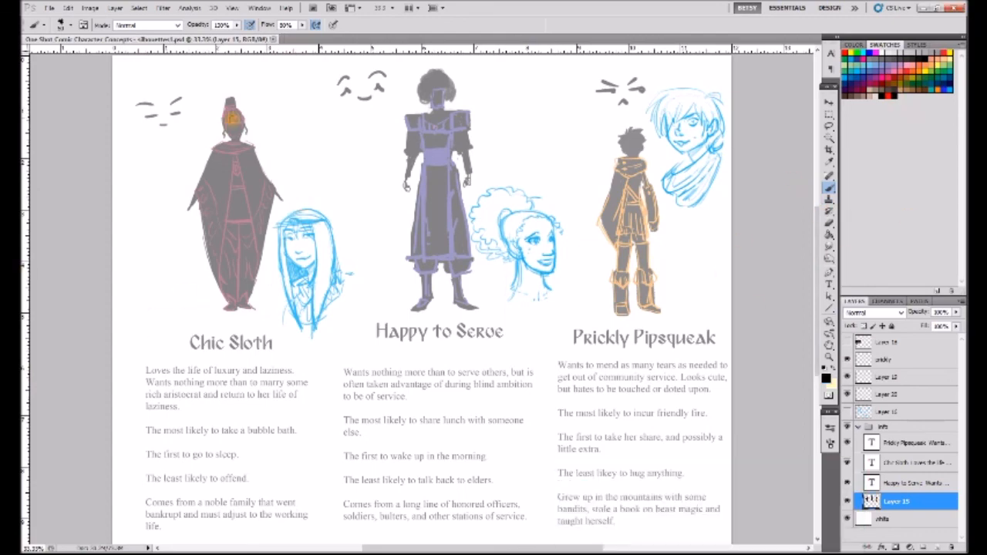